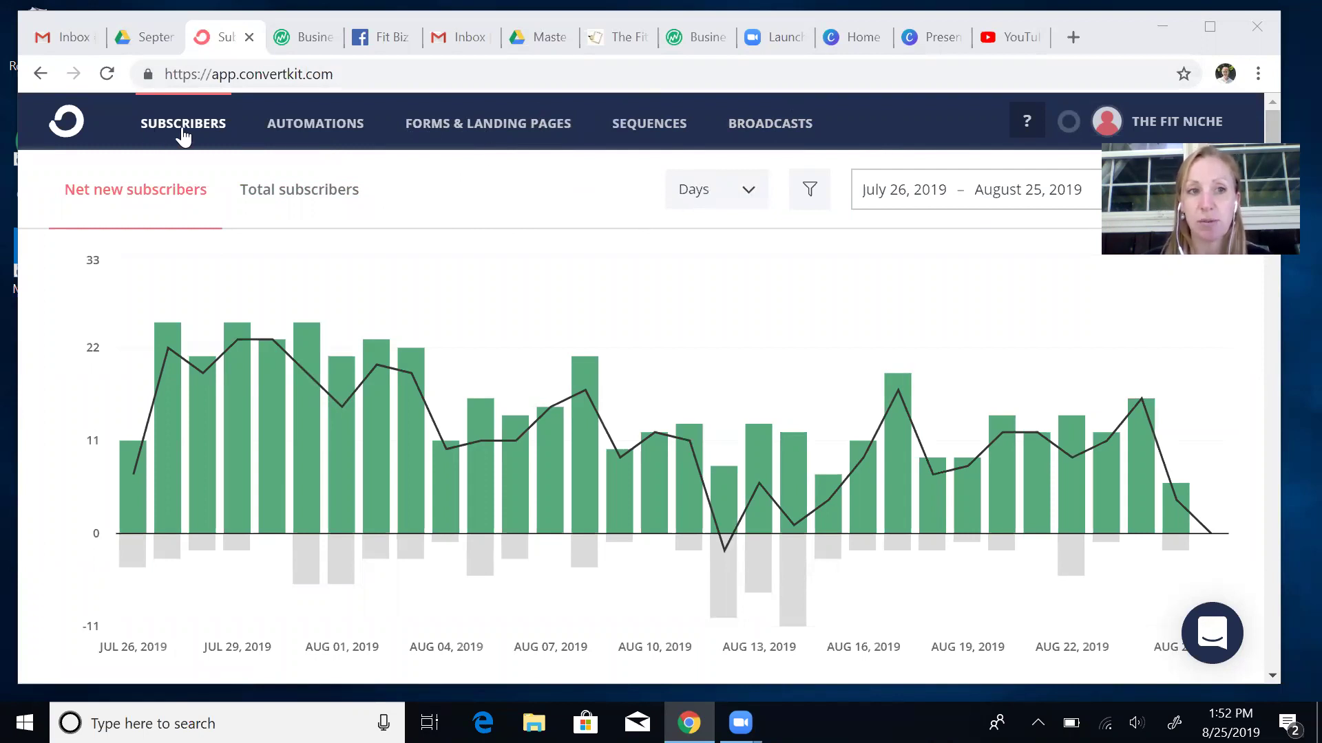
Create a new subscriber form with the Inline display format and the Clare template.
left_click(504, 136)
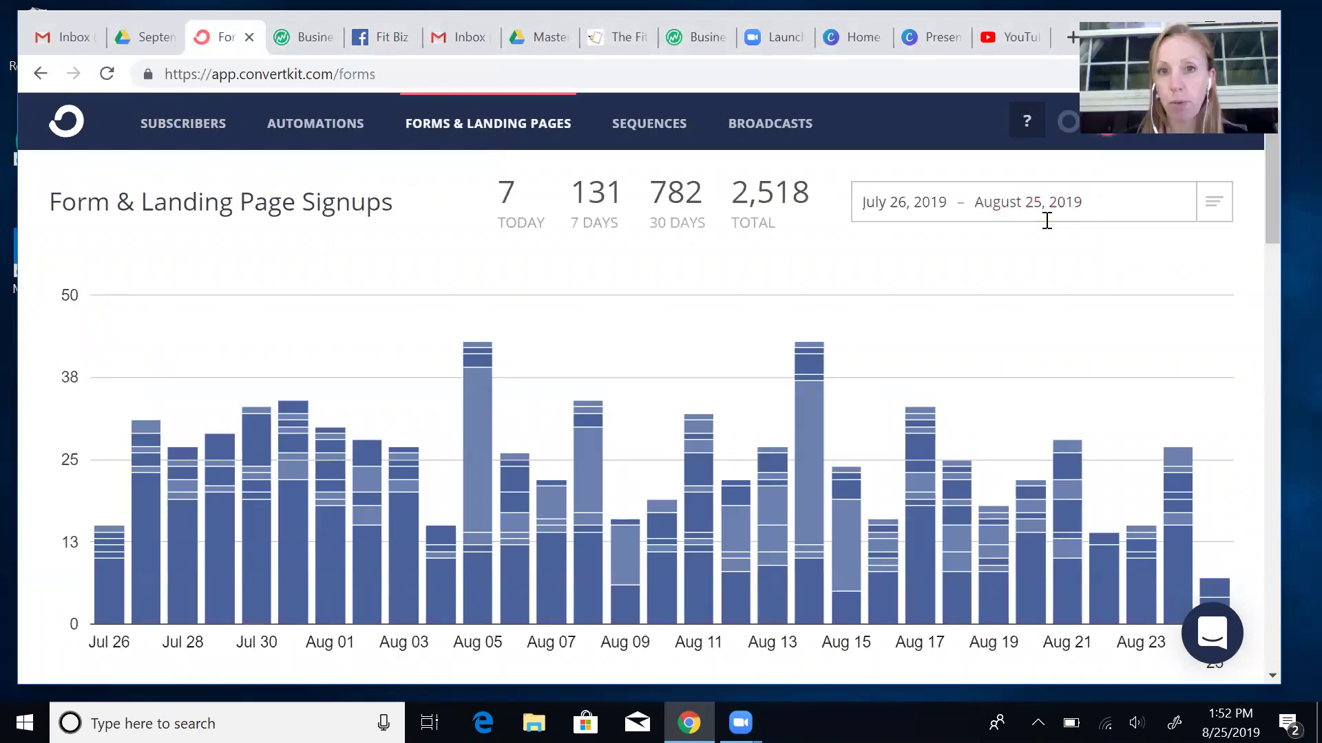
left_click_drag(1270, 196, 1287, 502)
left_click_drag(1292, 409, 1287, 233)
left_click(1163, 554)
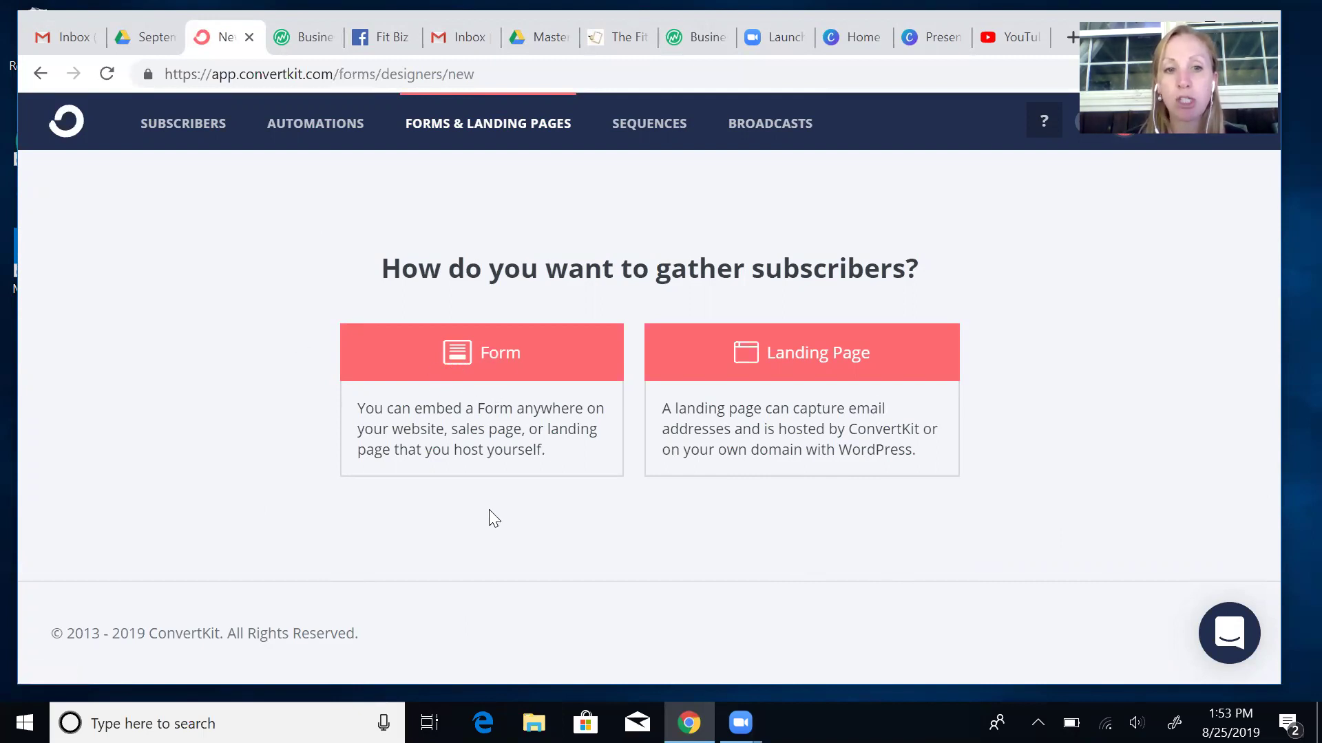
left_click(484, 371)
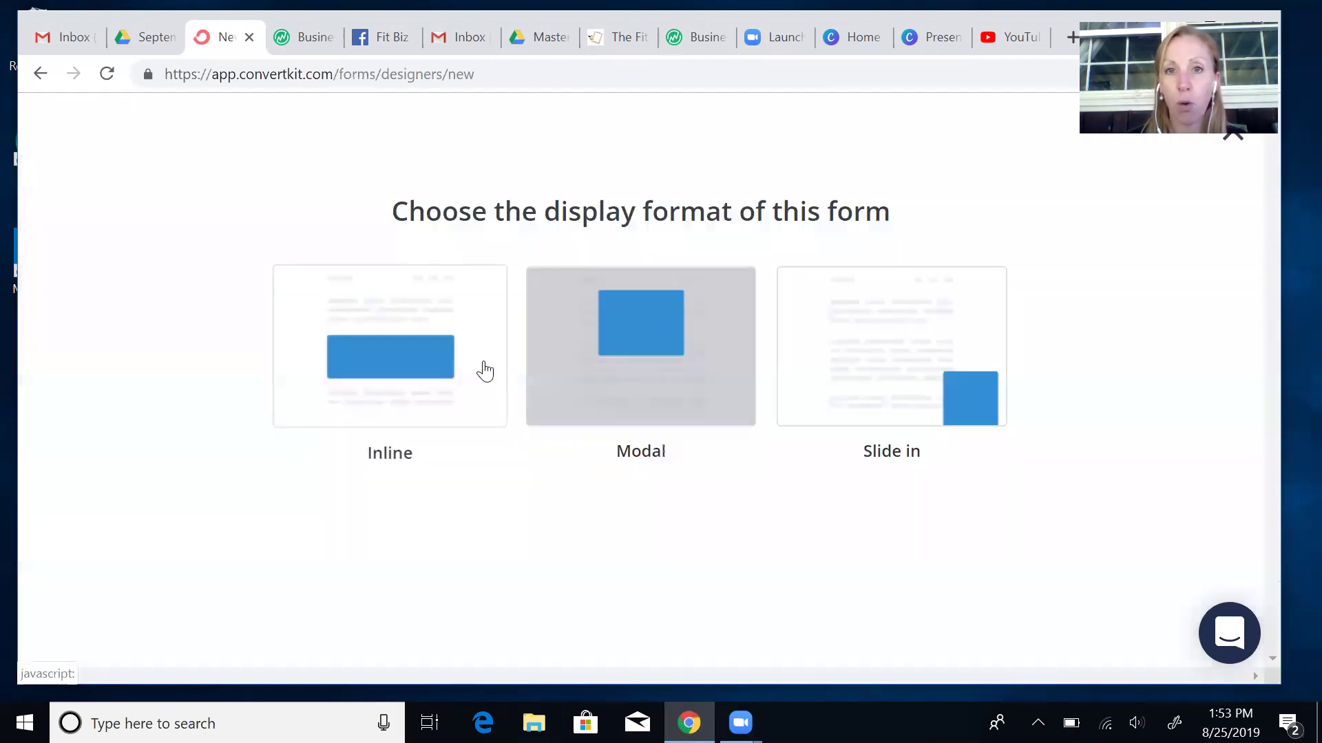
left_click(396, 330)
mouse_move(626, 368)
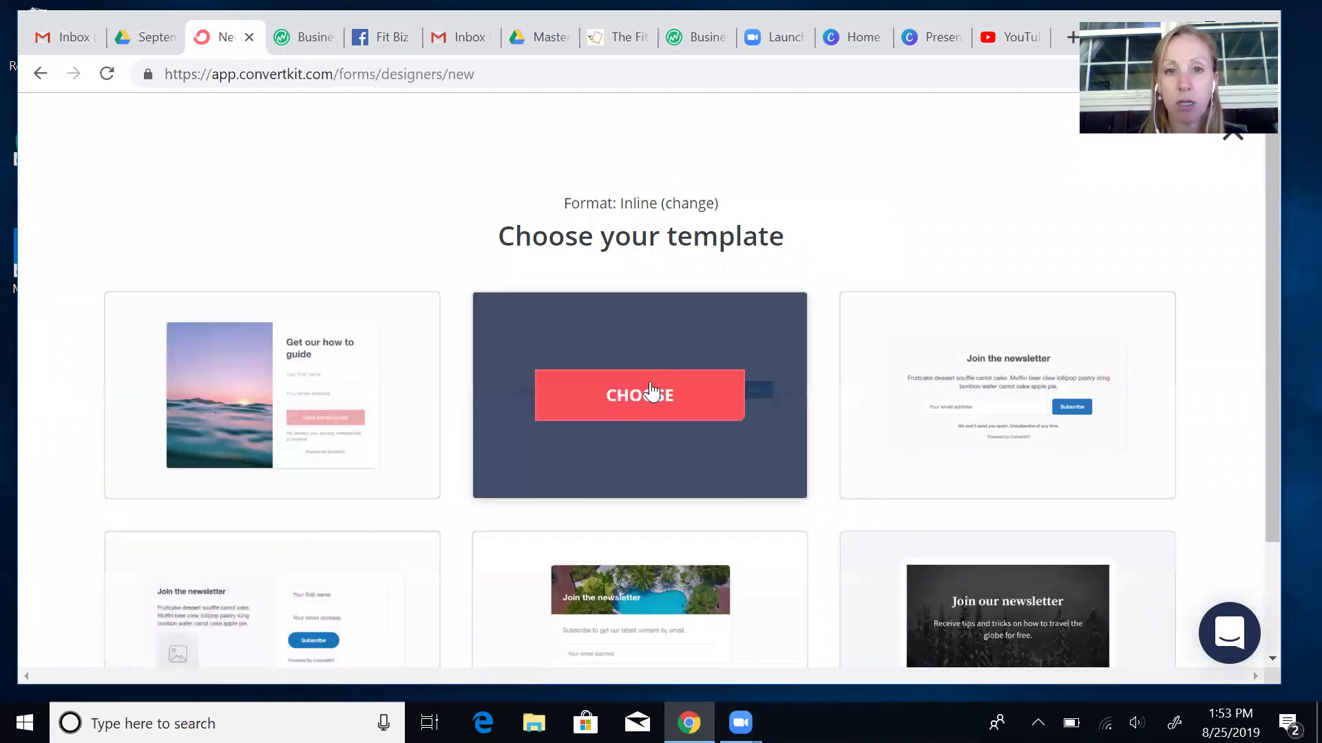
left_click(651, 391)
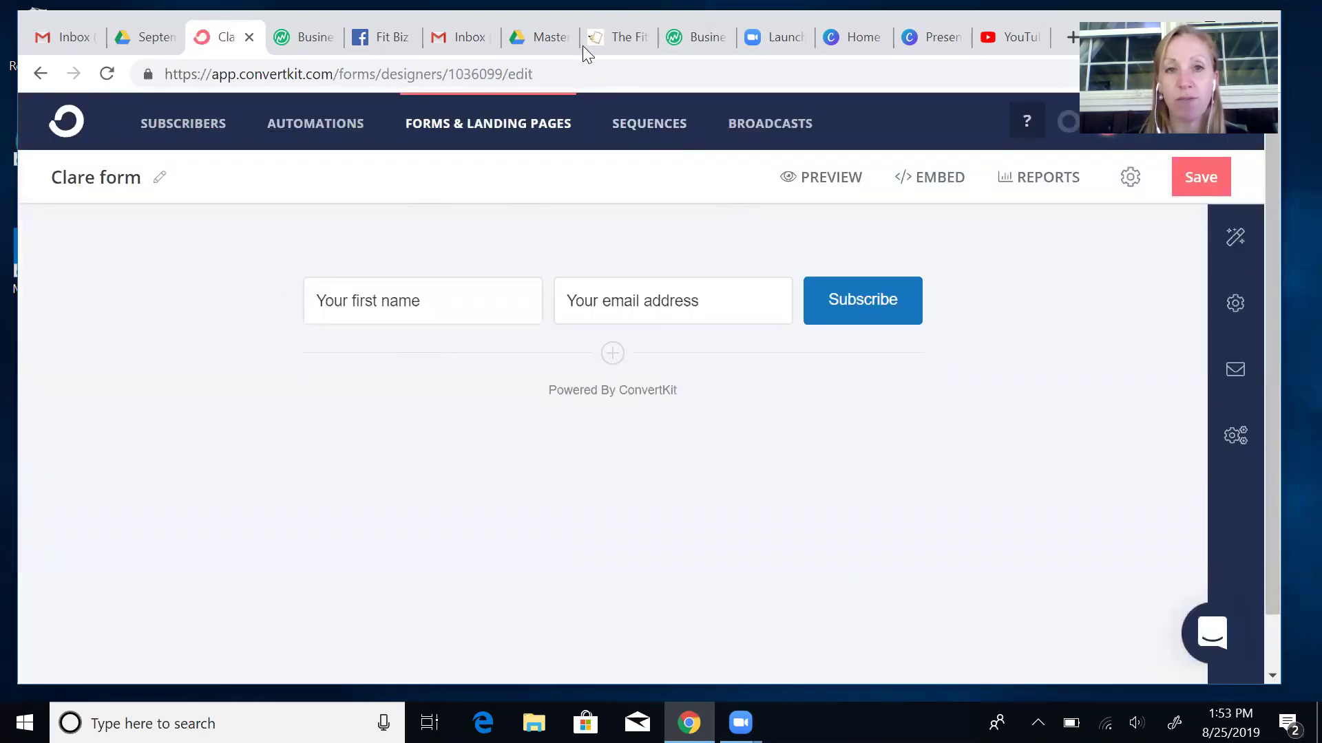
Switch to The Fit Niche website and examine the signup form on the Monthly Content Calendar page under its free resources.
left_click(611, 39)
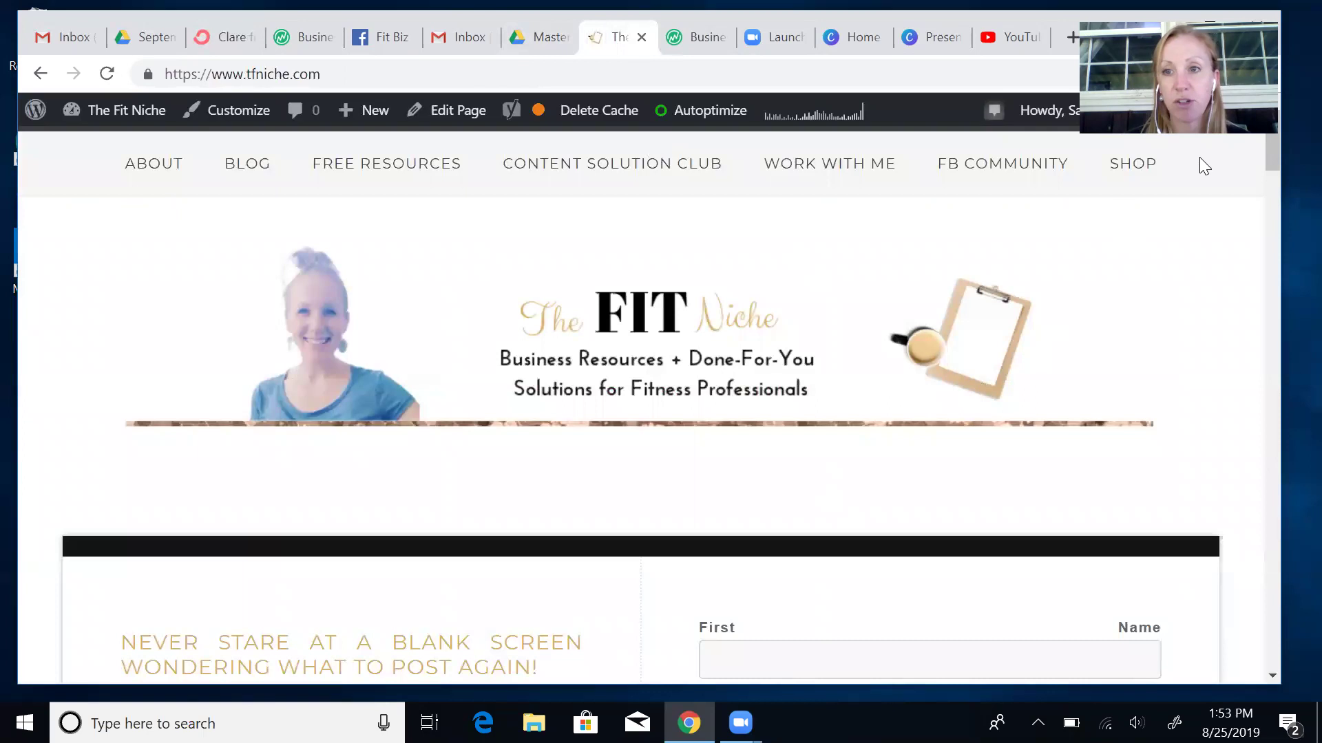
scroll(1266, 172, "down", 4)
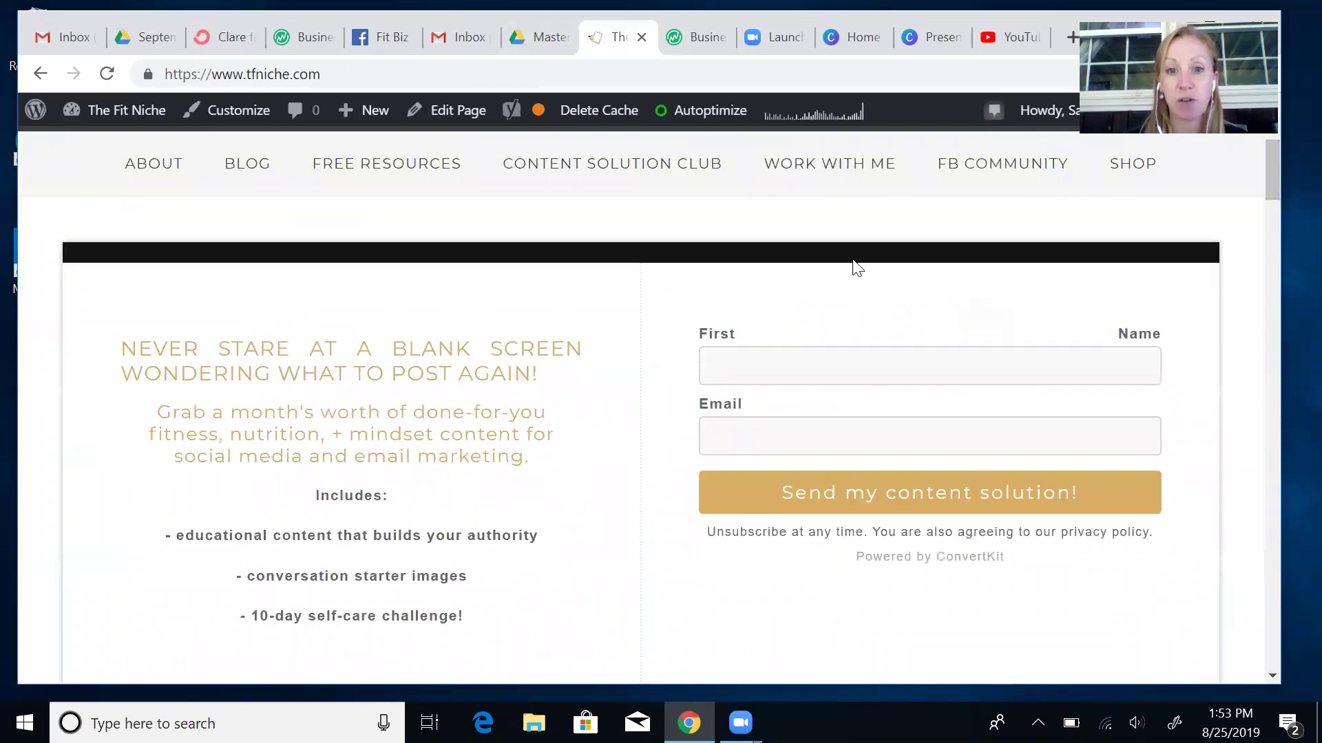
left_click(406, 186)
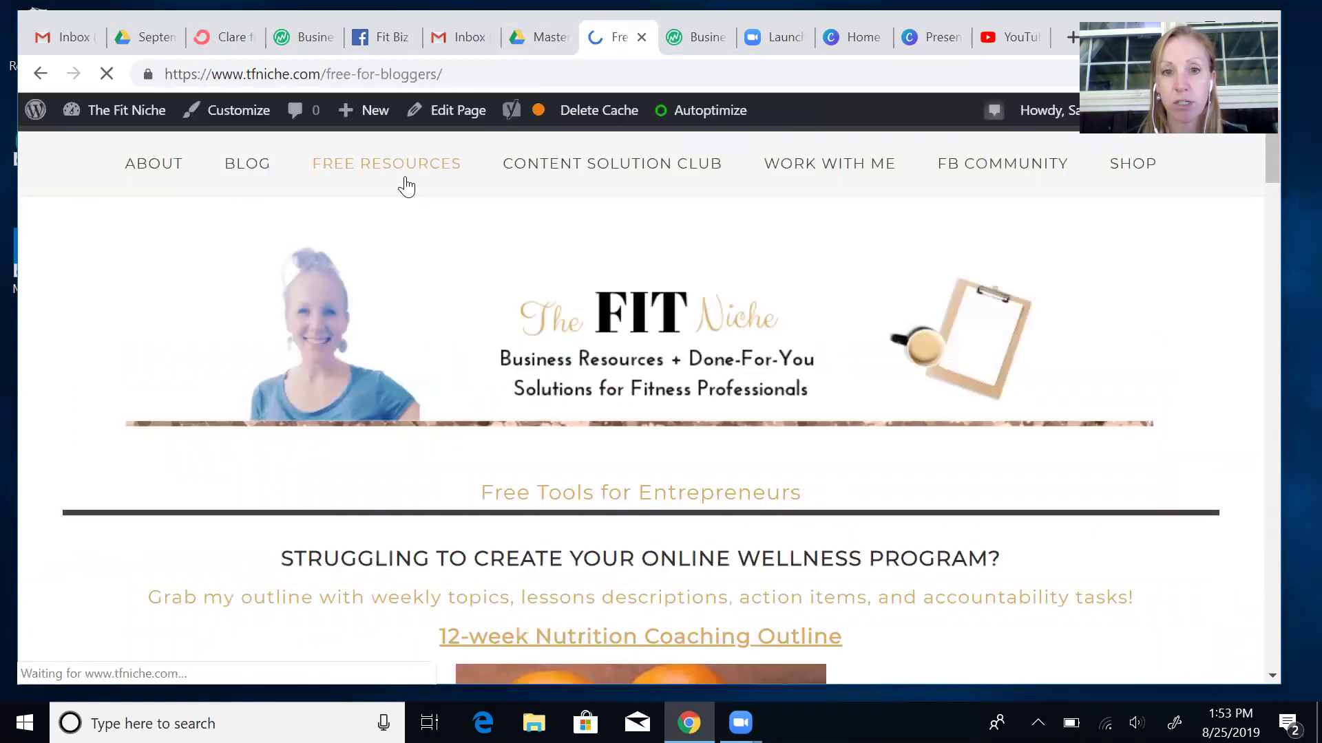
scroll(1268, 243, "down", 6)
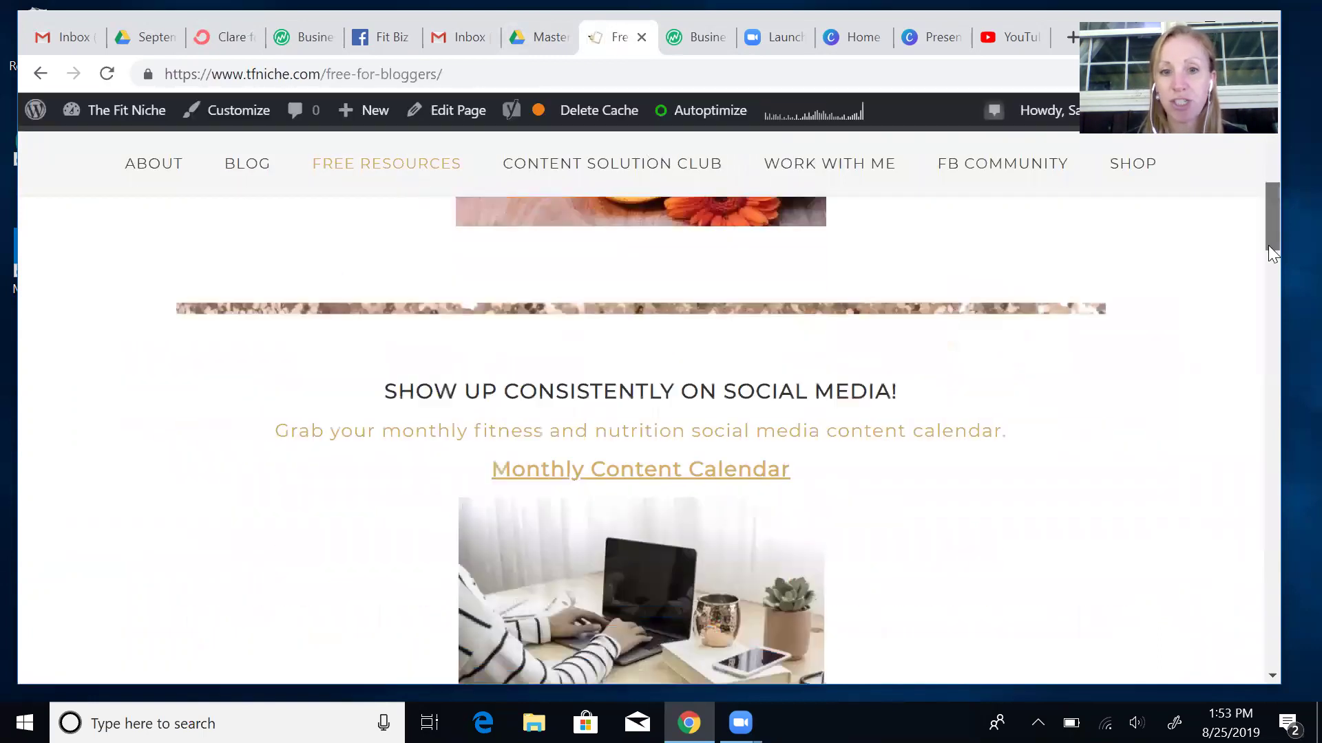
left_click(635, 389)
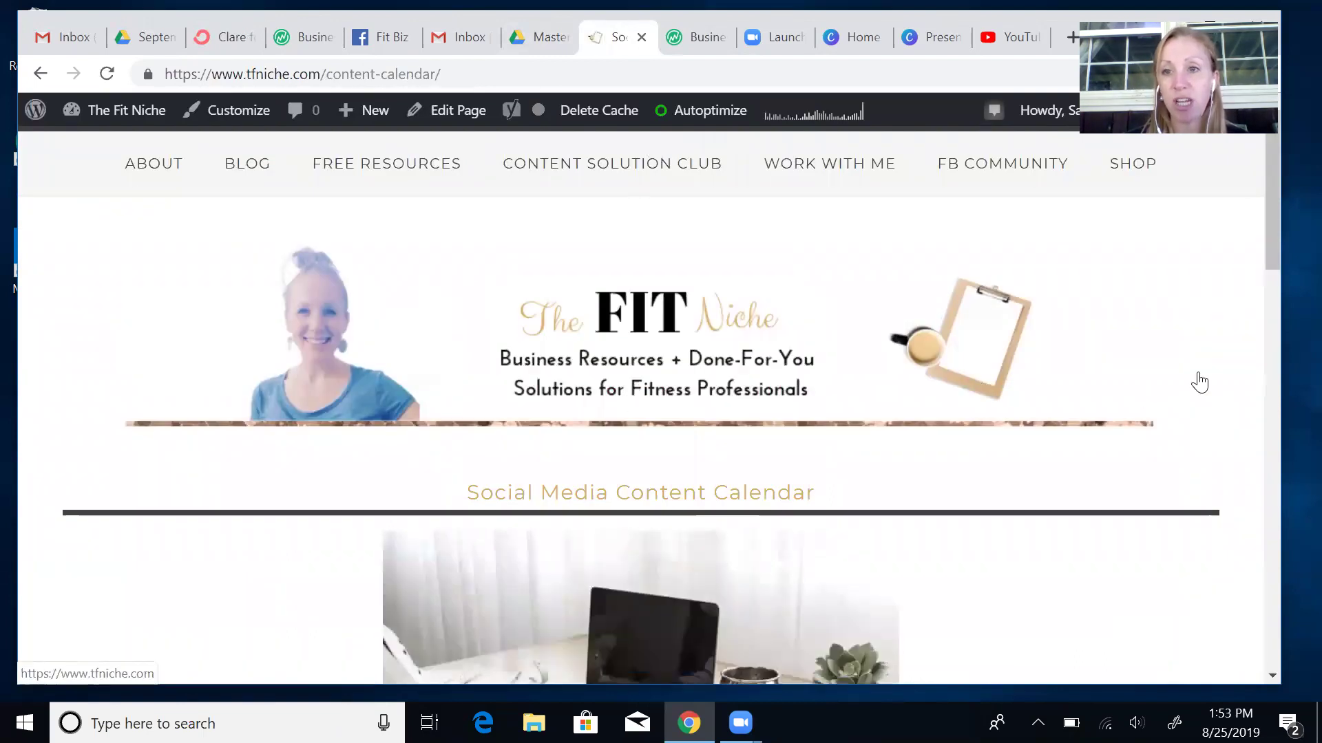
scroll(1277, 255, "down", 2)
left_click_drag(1278, 254, 1286, 397)
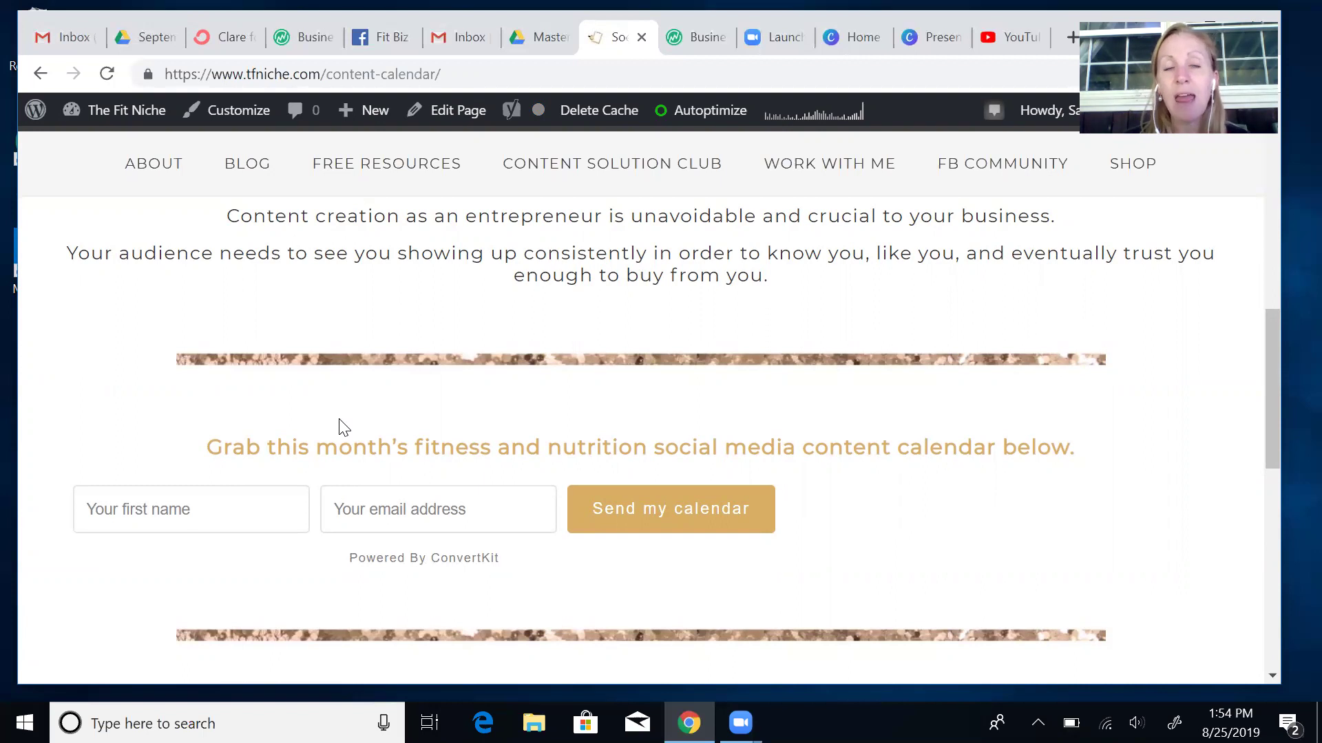
left_click(462, 75)
left_click(461, 75)
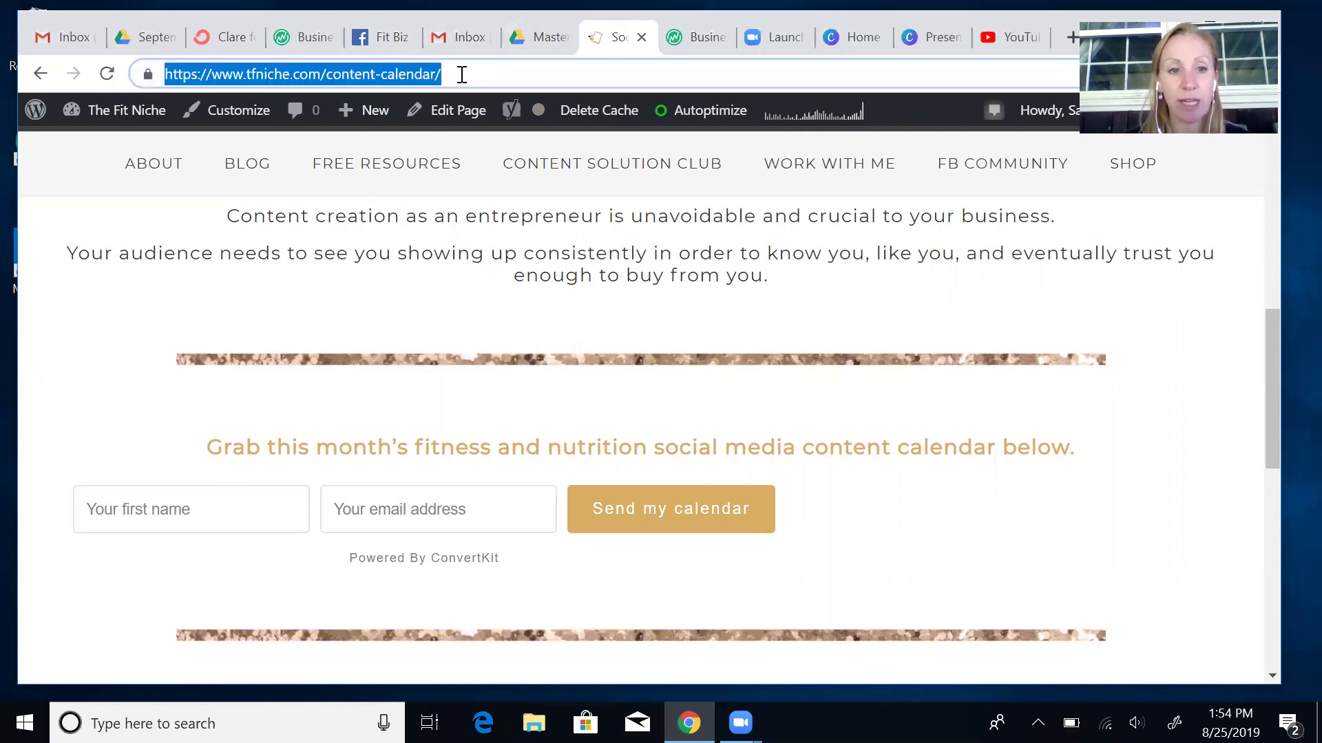
Fill in the content calendar signup form with the subscriber's first name and email address, and submit it.
left_click(193, 501)
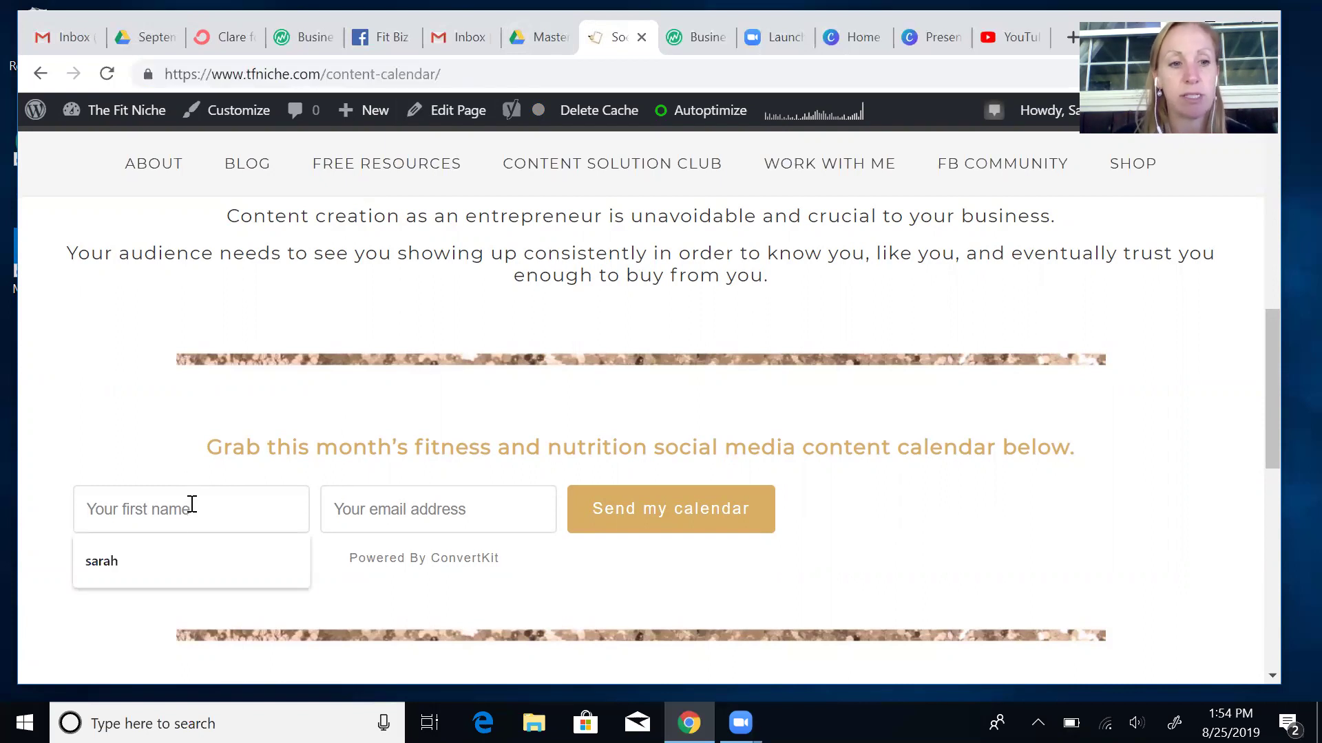
left_click(154, 566)
left_click(423, 508)
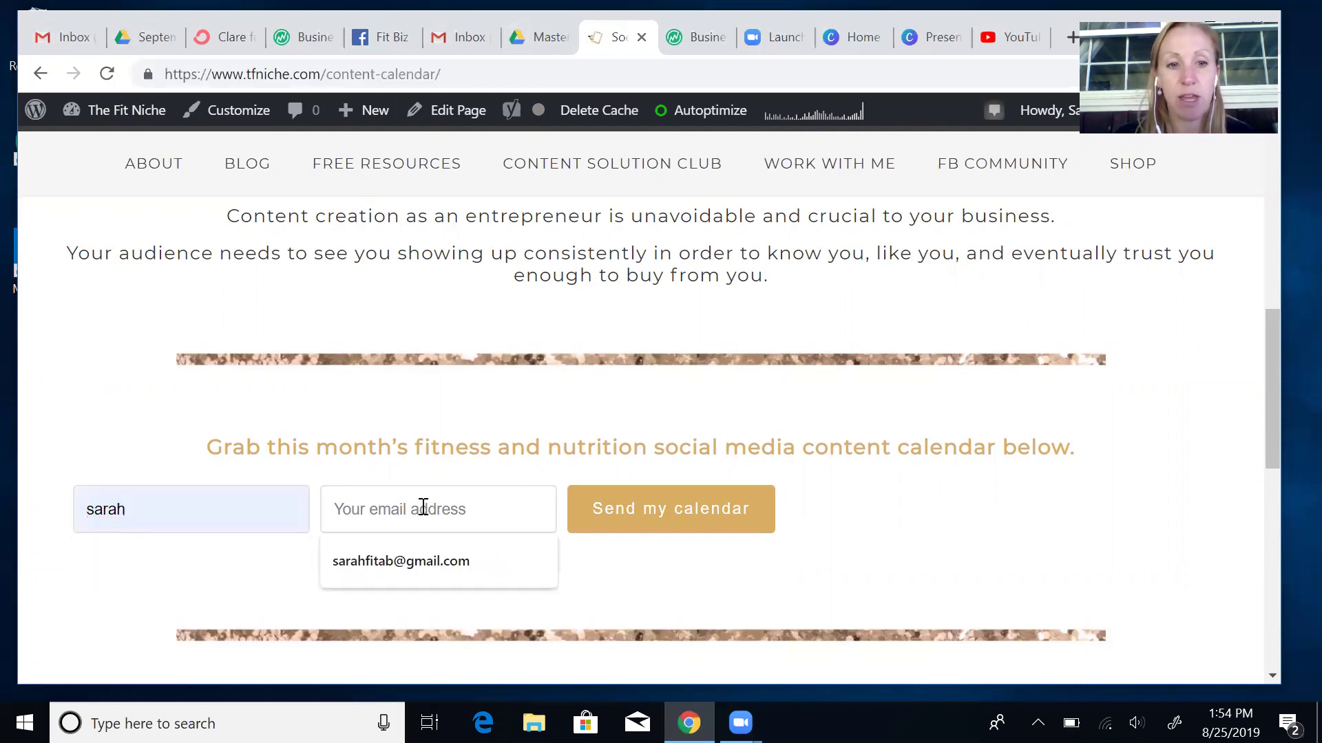
left_click(425, 561)
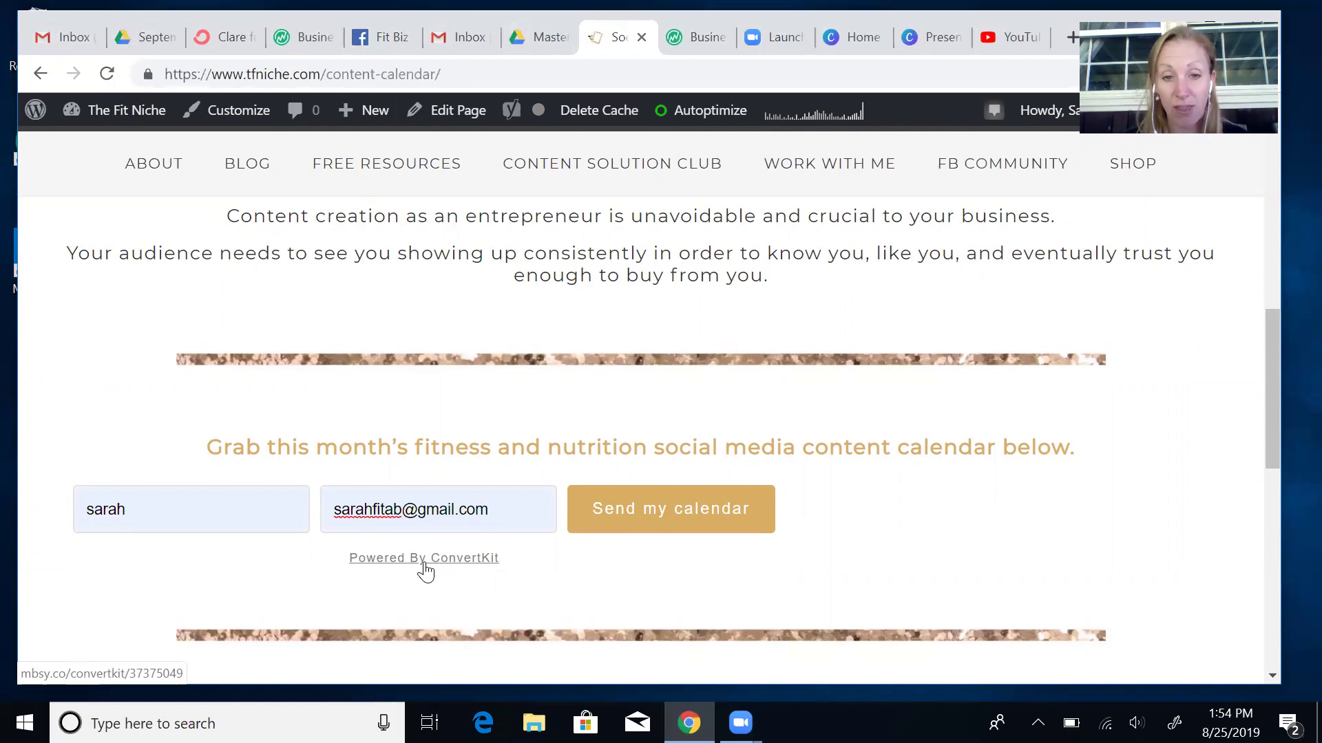
left_click(633, 525)
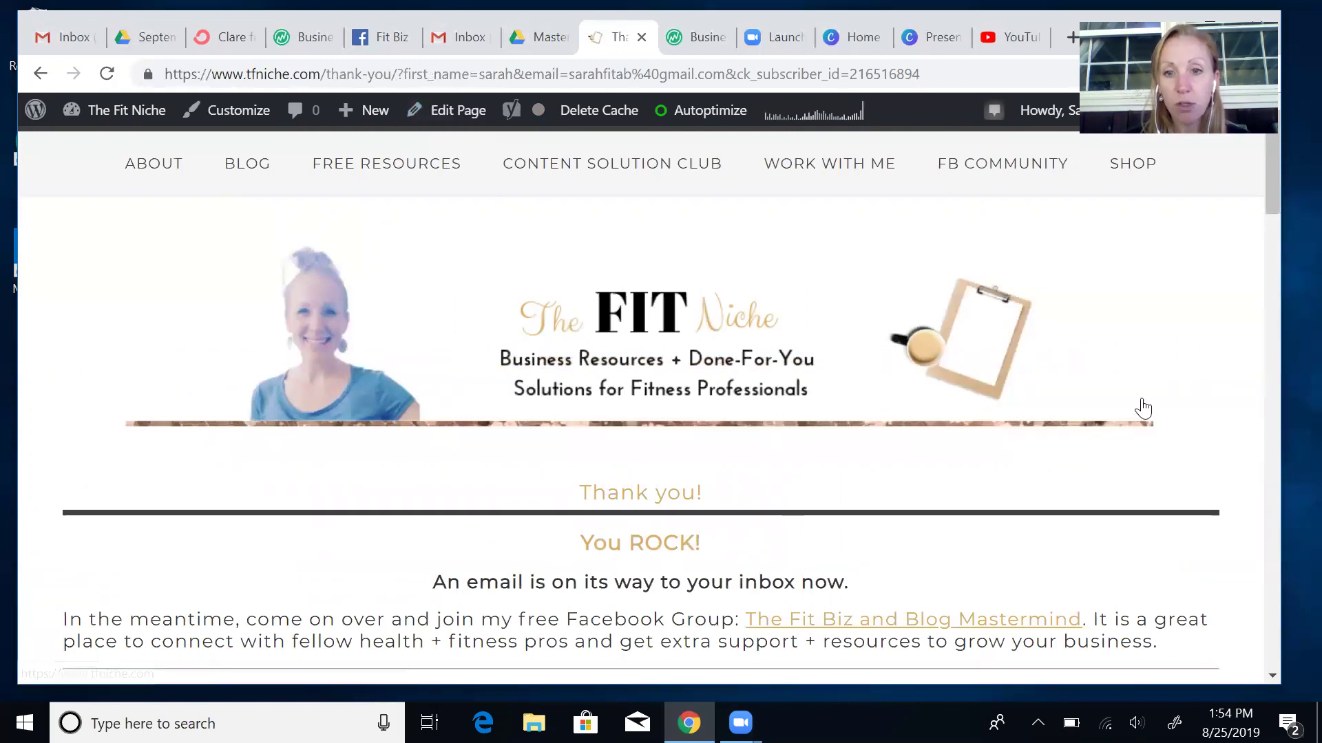
mouse_move(1273, 193)
left_mouse_down()
mouse_move(1287, 569)
mouse_move(1287, 181)
left_mouse_up()
left_click_drag(920, 74, 393, 76)
key("BackSpace")
key("Return")
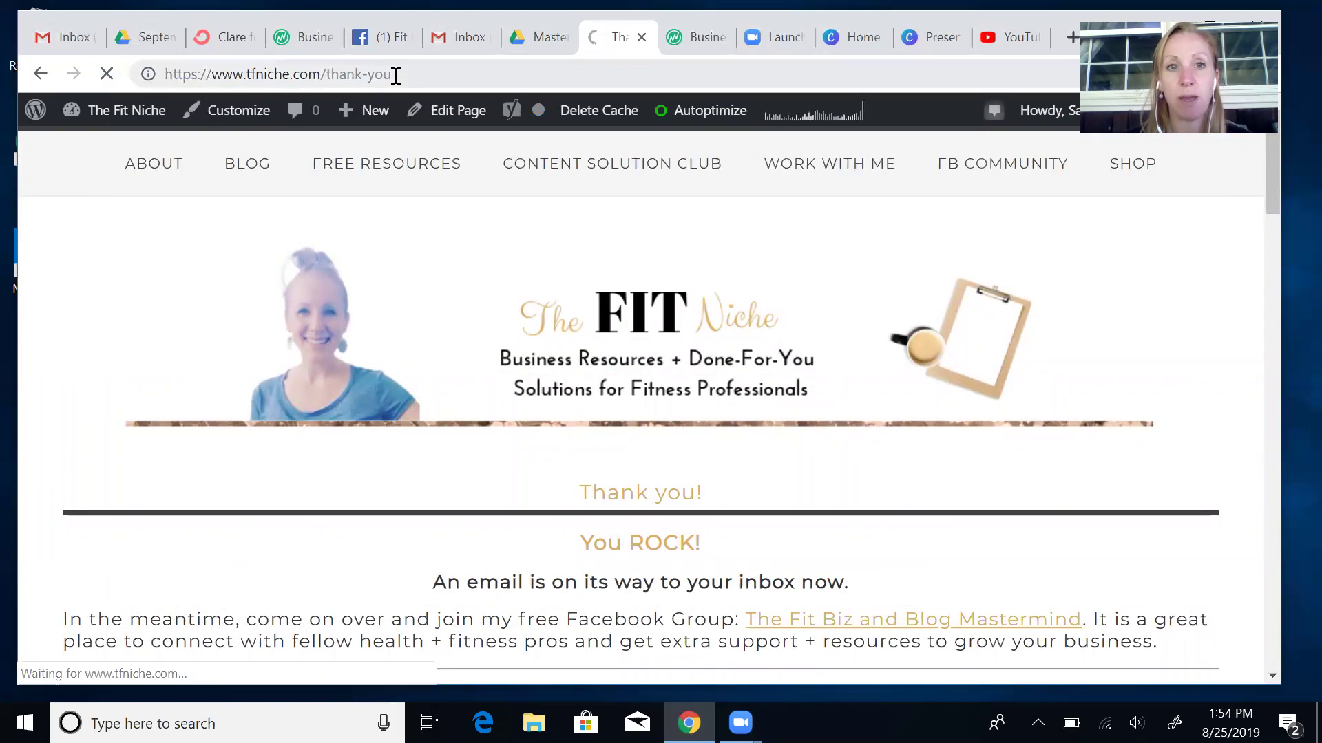
Return to the new ConvertKit form and rename it "test form".
left_click(213, 38)
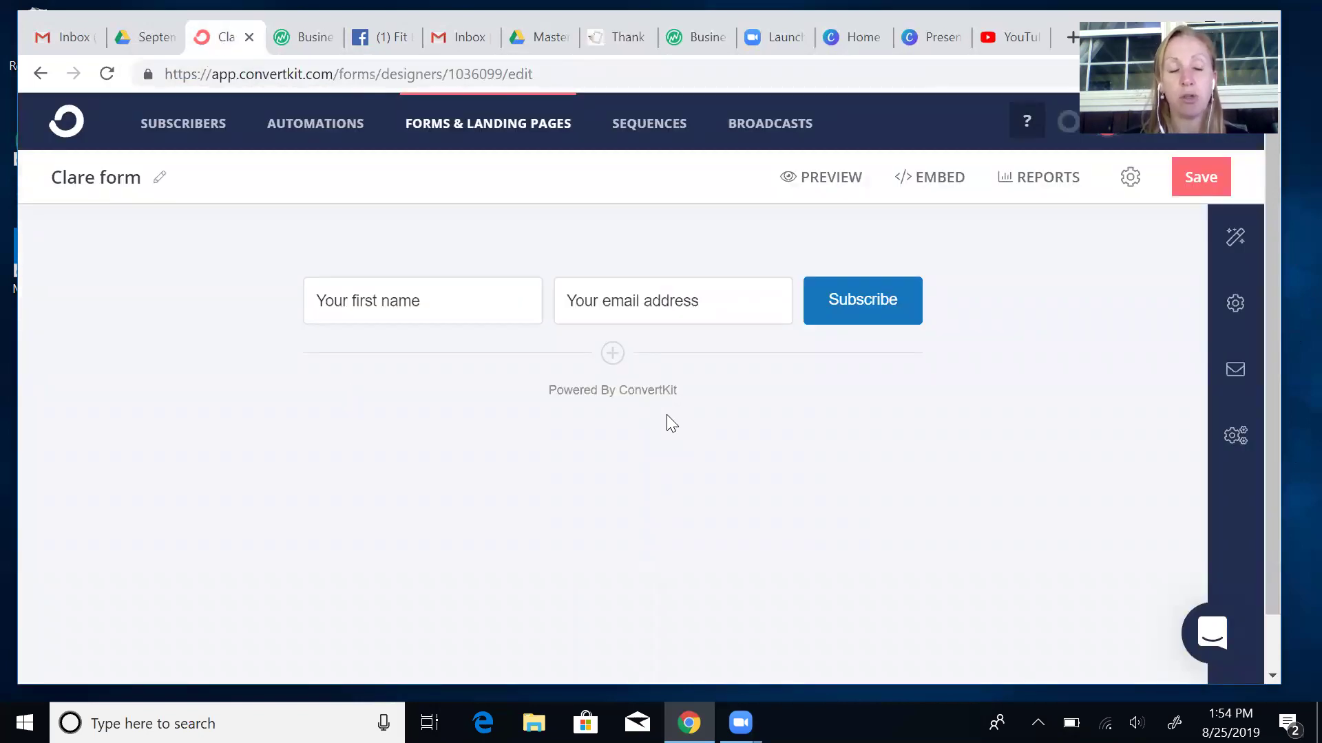
left_click(160, 187)
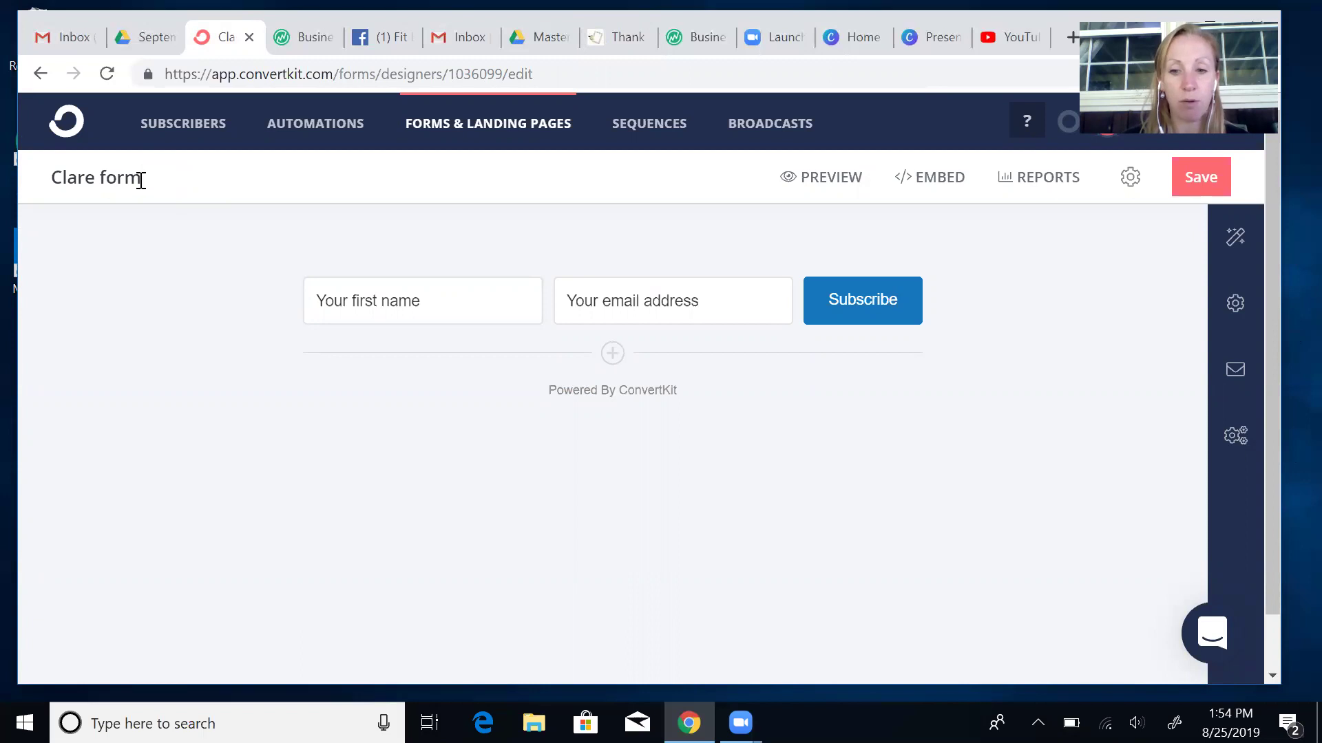
key("BackSpace")
key("BackSpace")
key("BackSpace")
key("BackSpace")
key("BackSpace")
key("BackSpace")
key("BackSpace")
key("BackSpace")
key("BackSpace")
key("BackSpace")
type("test")
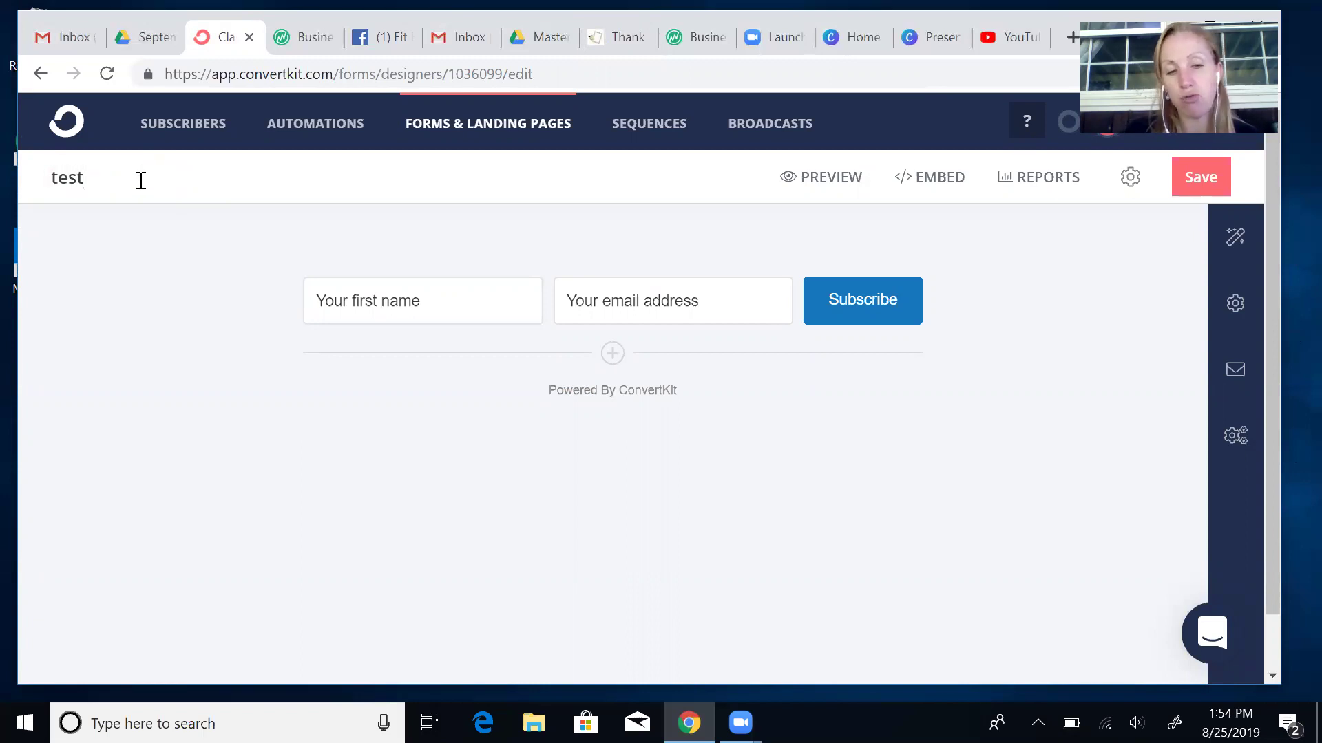
type(" form")
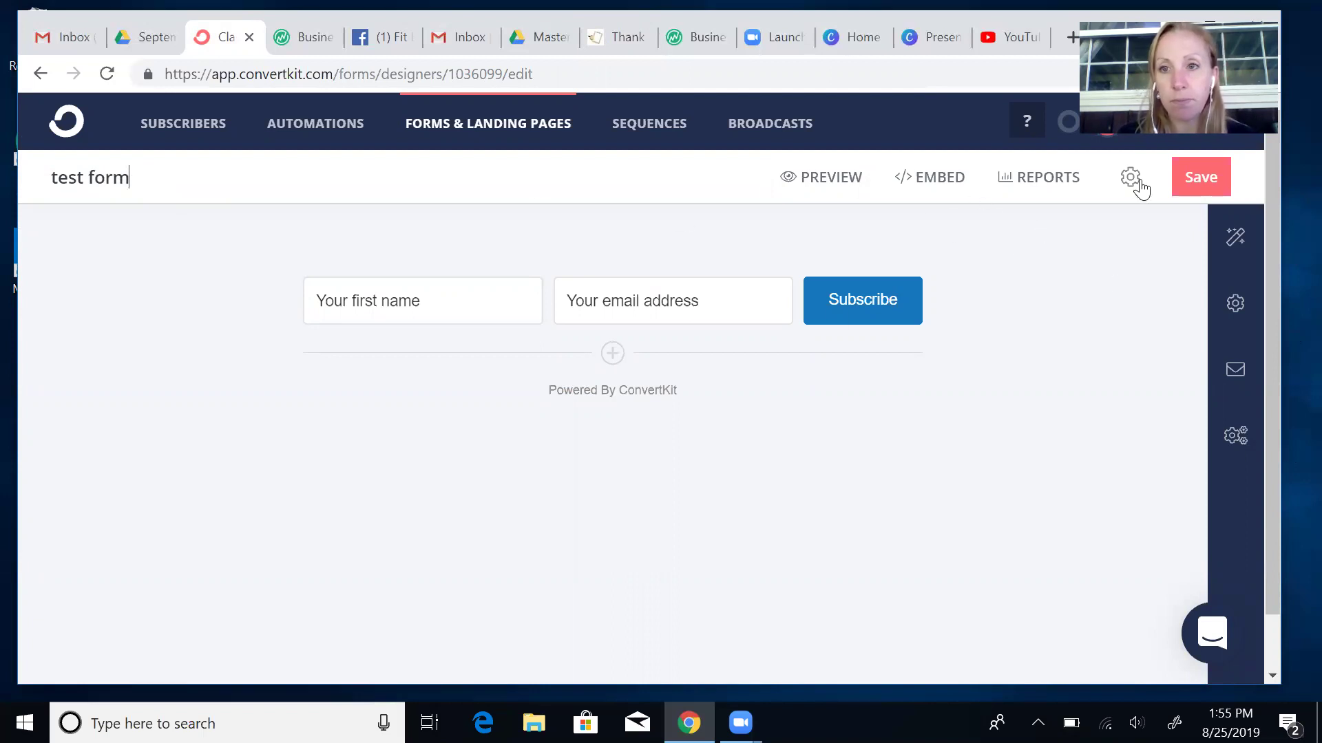
left_click(1242, 243)
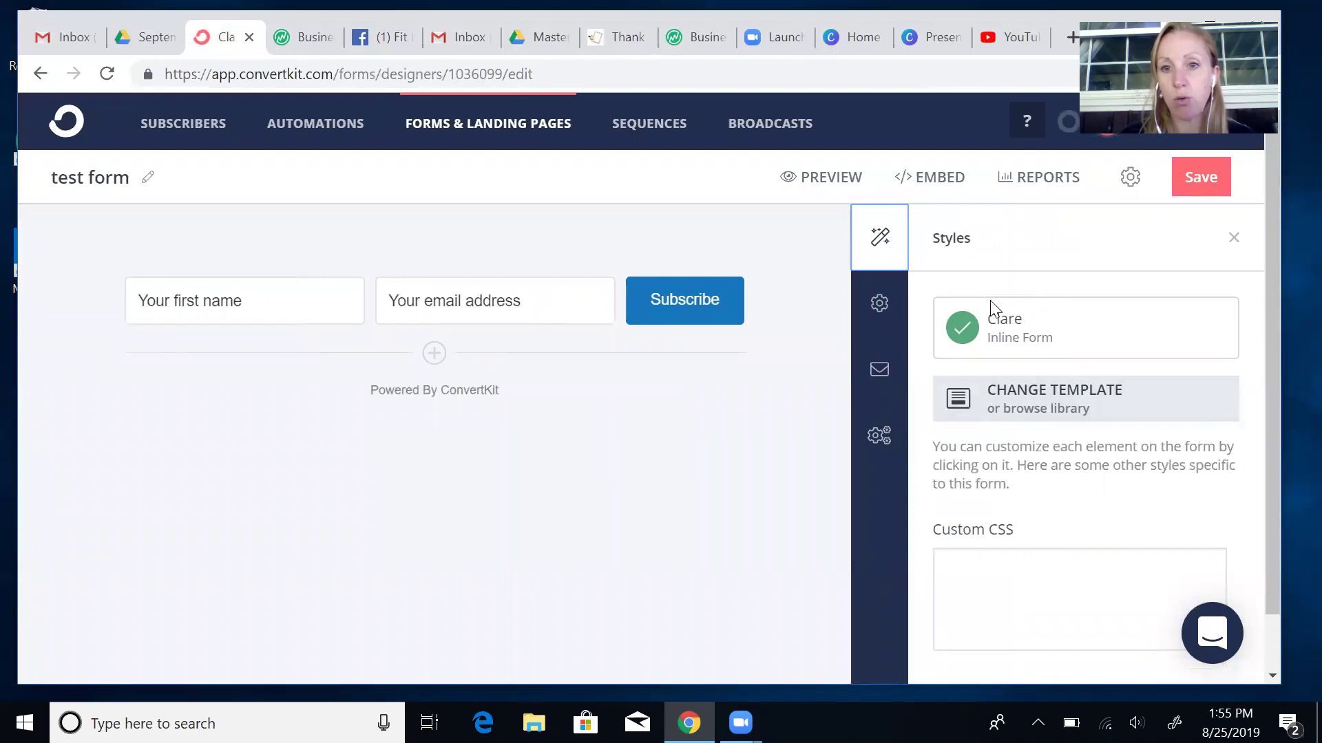
left_click(883, 305)
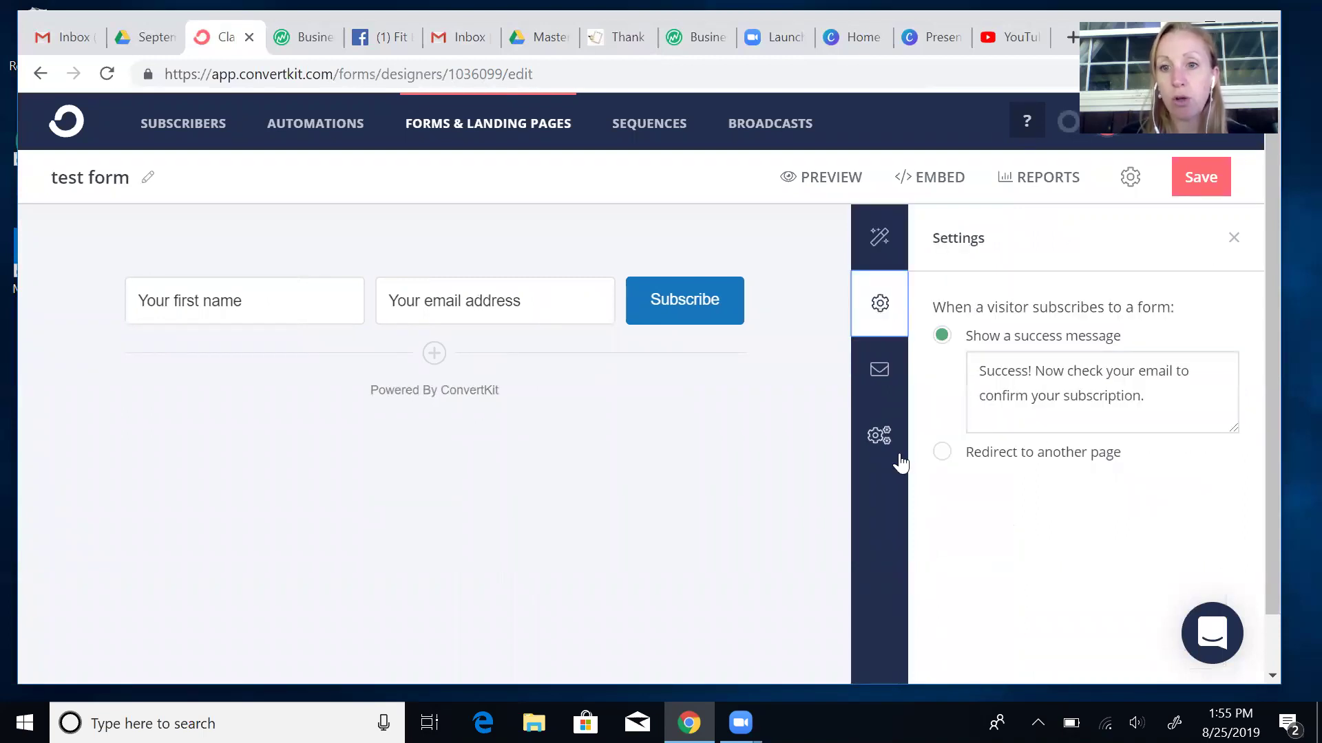
left_click(943, 454)
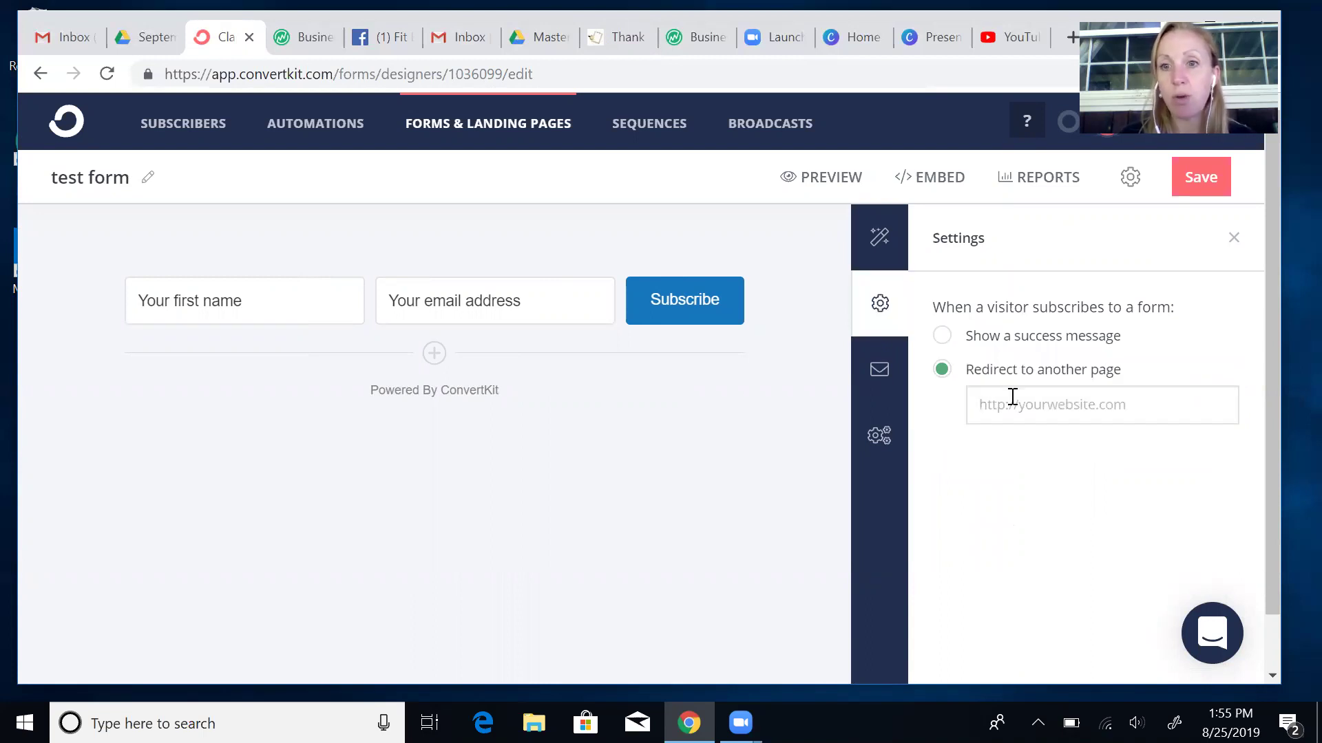
left_click(631, 35)
left_click(458, 75)
key("ctrl+c")
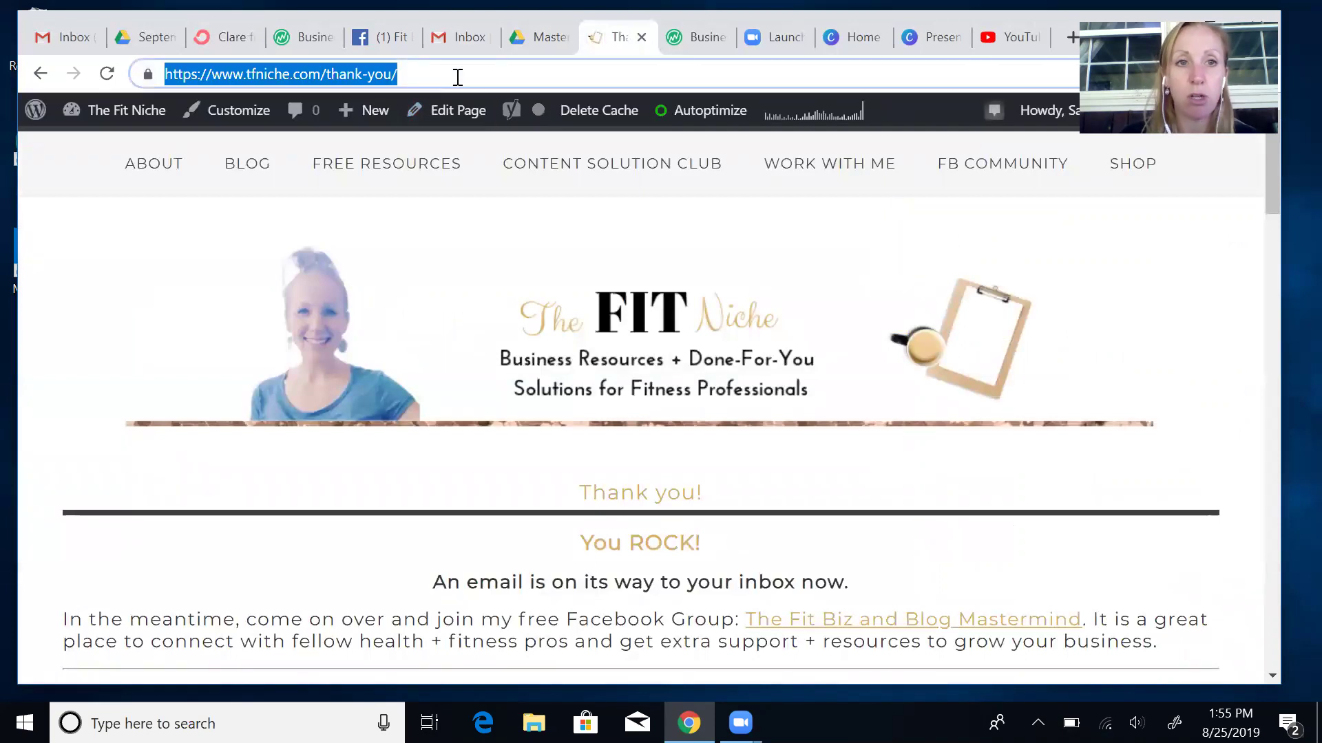
left_click(220, 37)
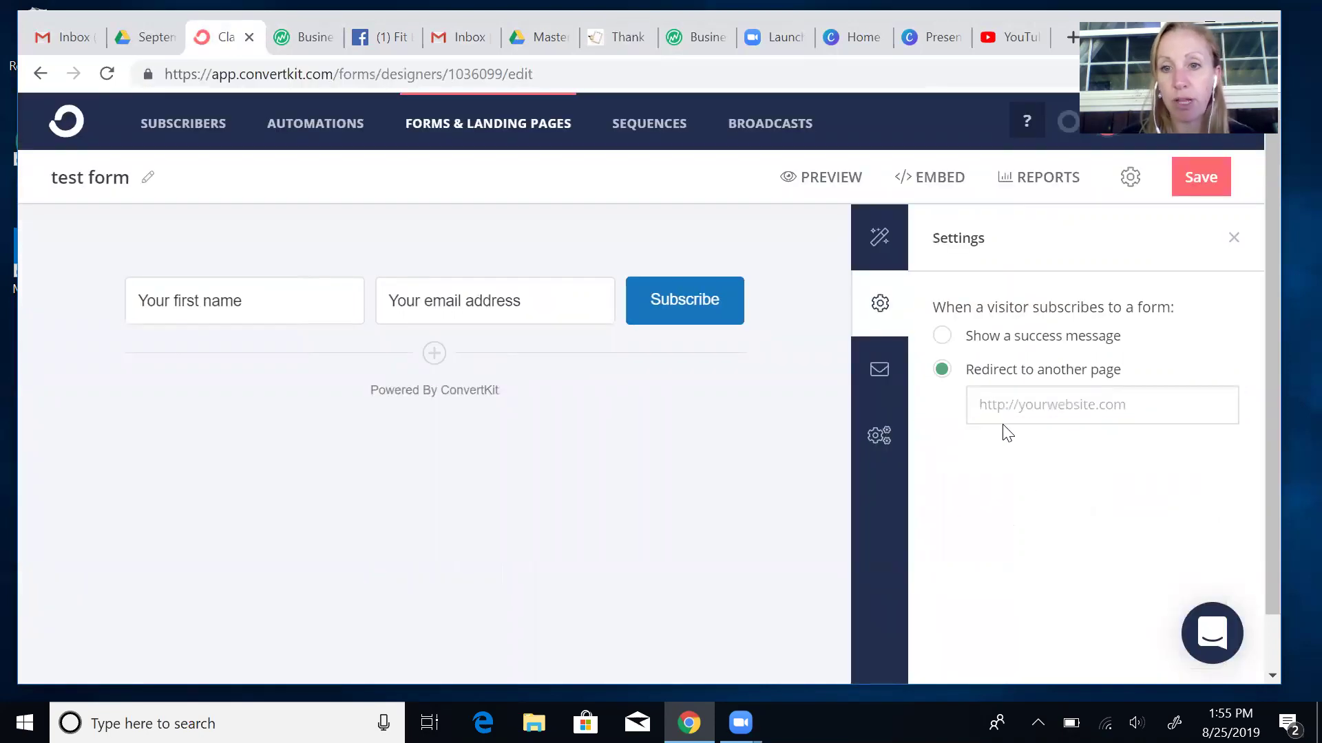
key("ctrl+v")
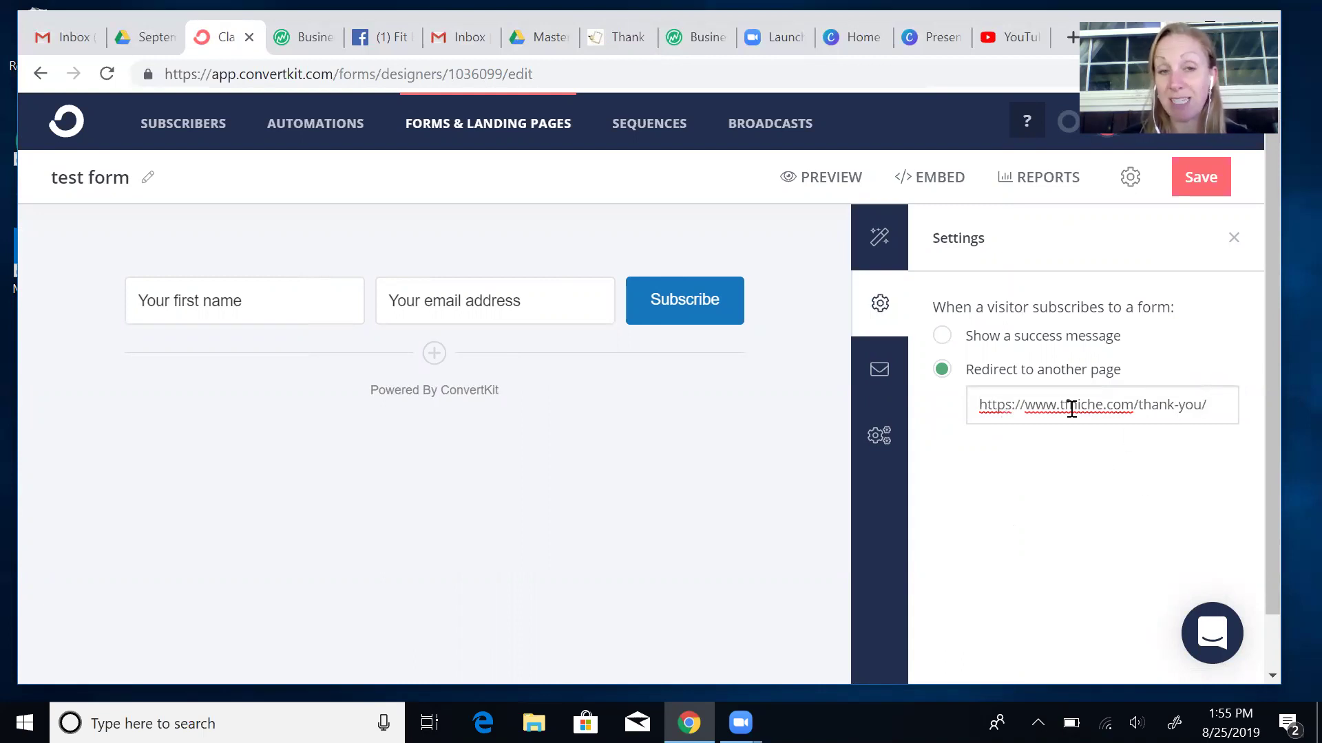
Replace the incentive email's opening message with "So excited! Click the link below to watch the first video in the XYZ series.".
left_click(886, 376)
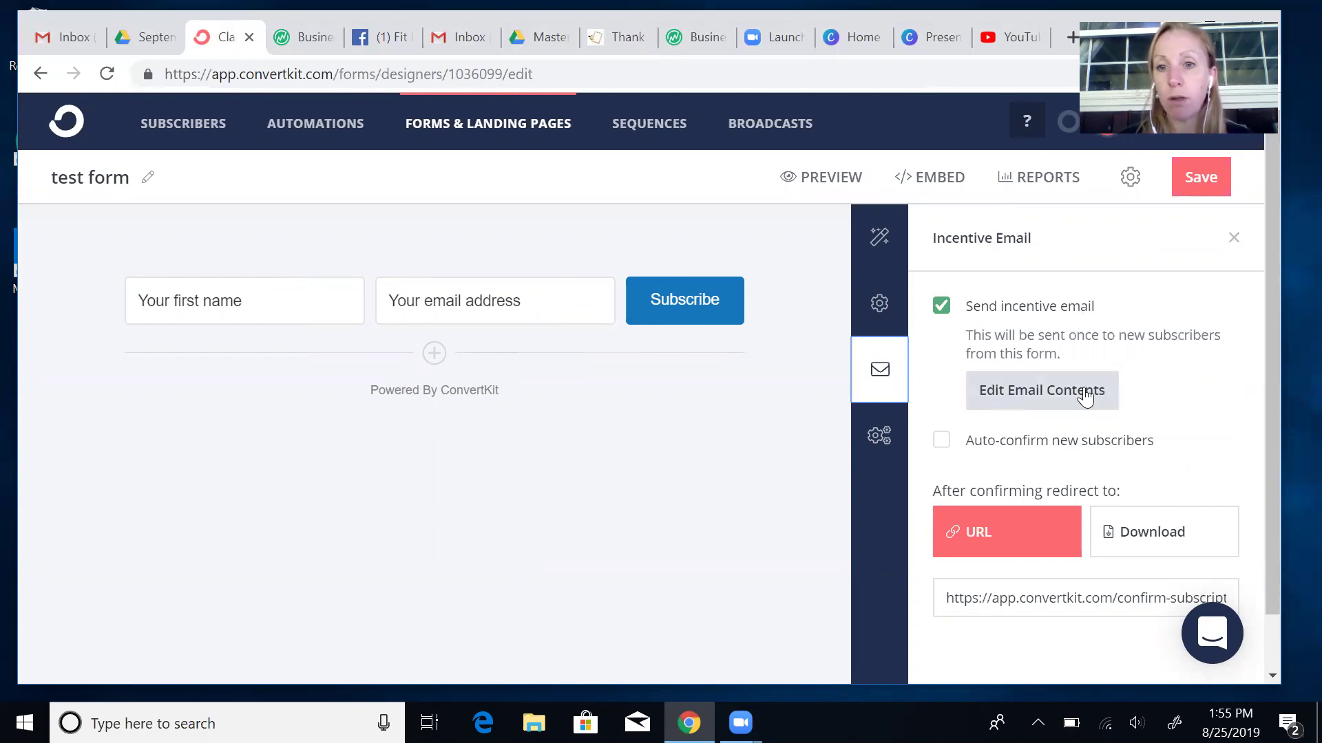
left_click(1060, 397)
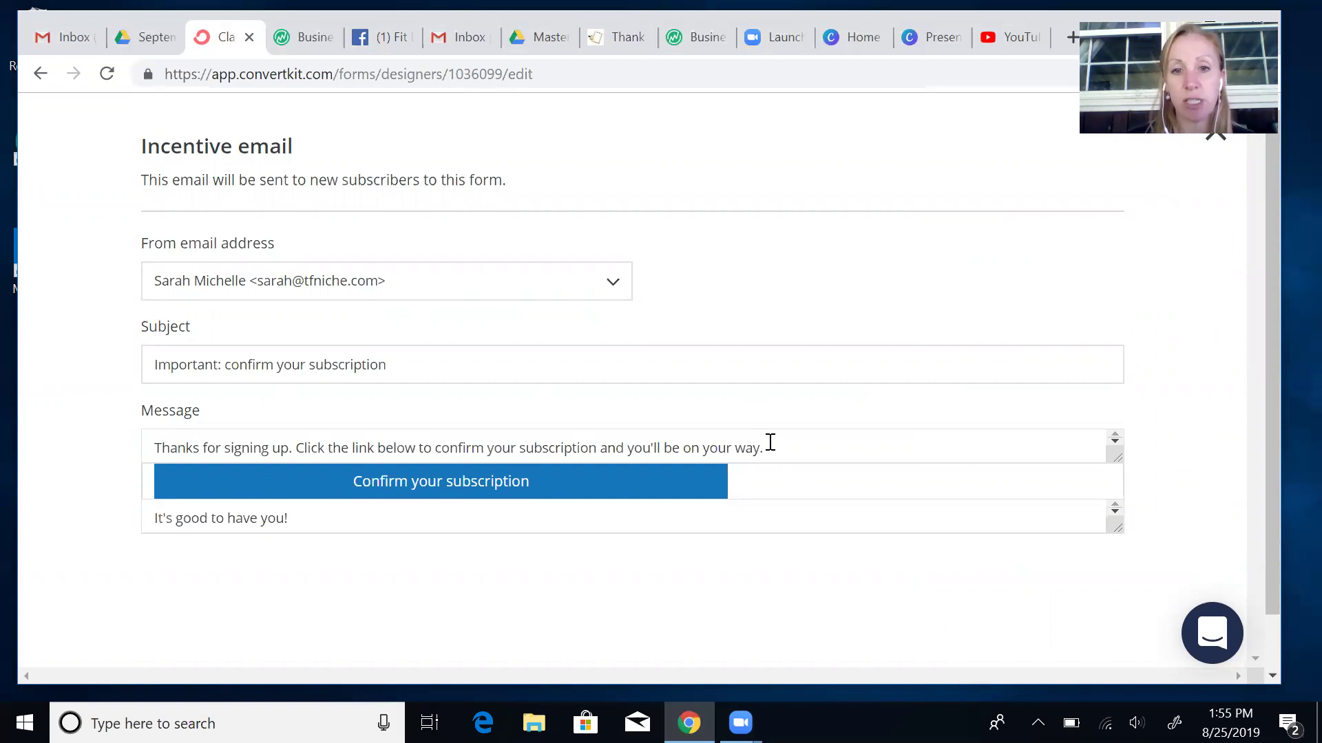
left_click_drag(770, 448, 158, 458)
type("S")
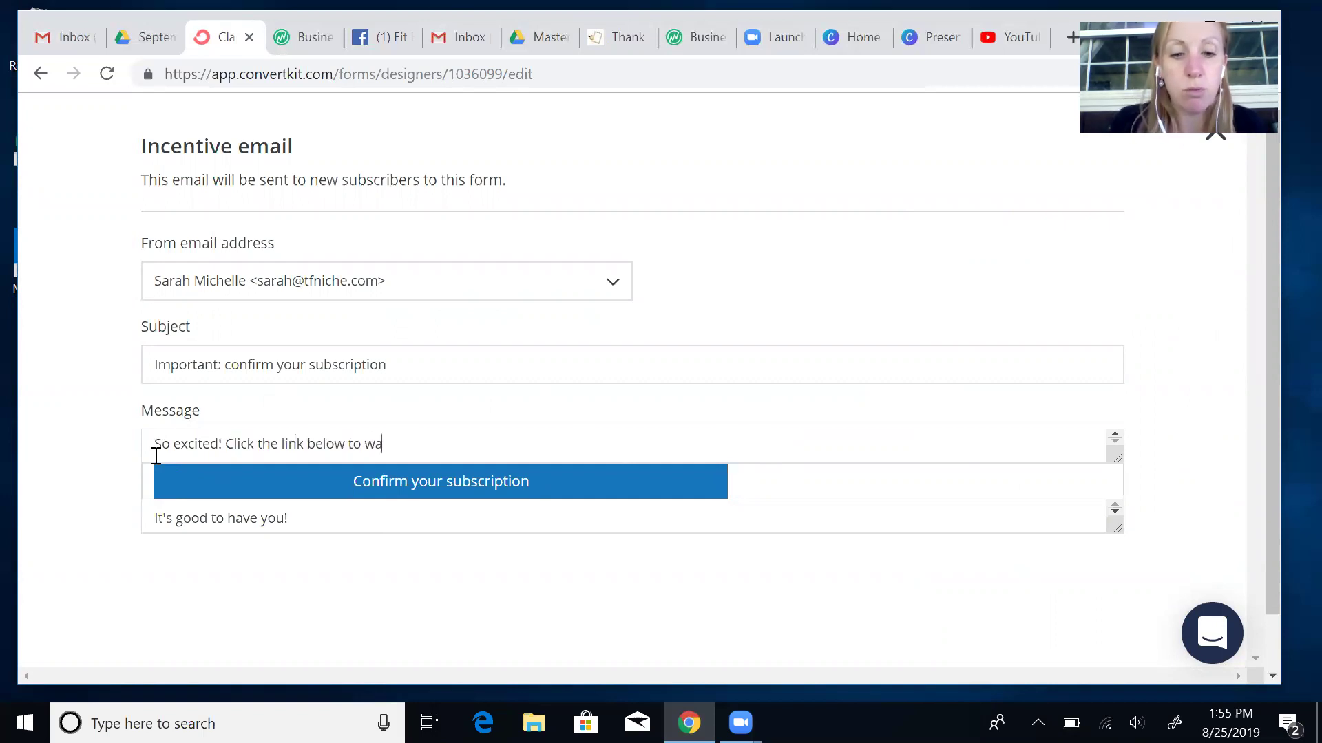
type("spe")
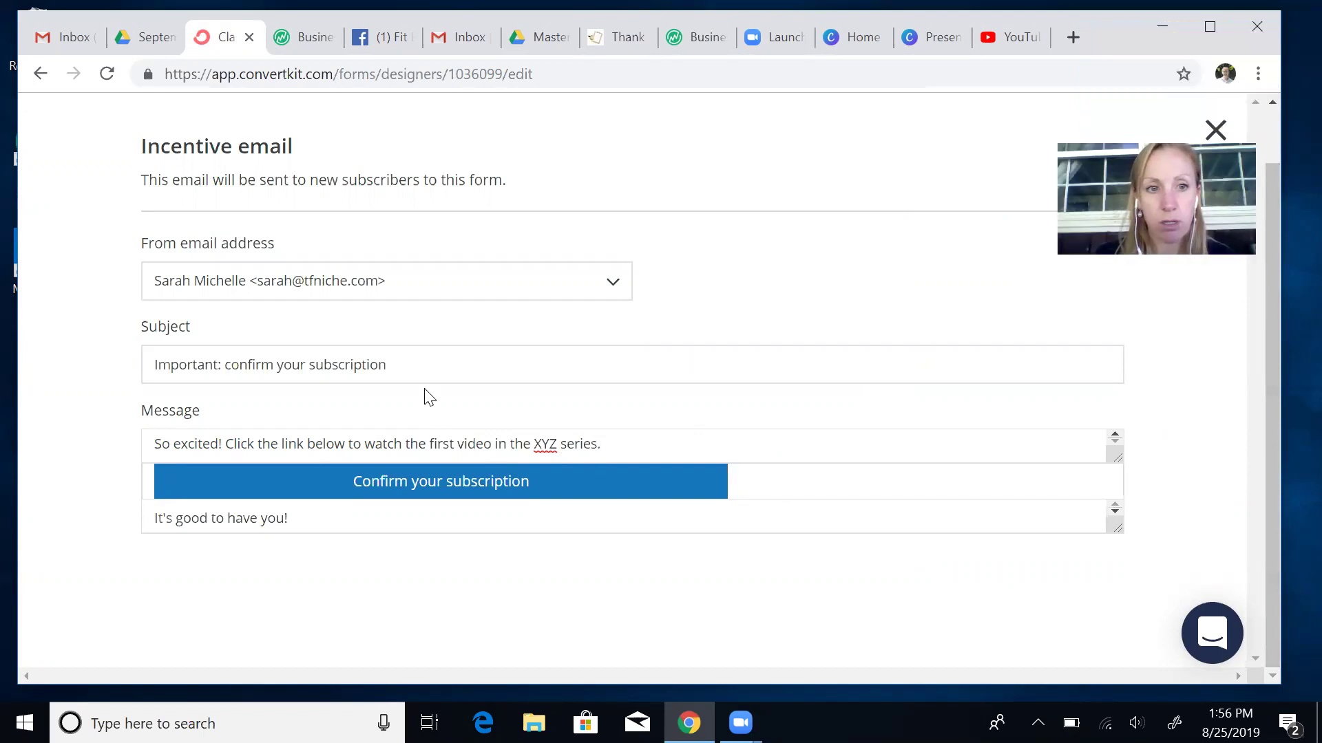
Change the incentive email's subject to "First video! xyz series" and close the email editor.
left_click_drag(416, 366, 97, 383)
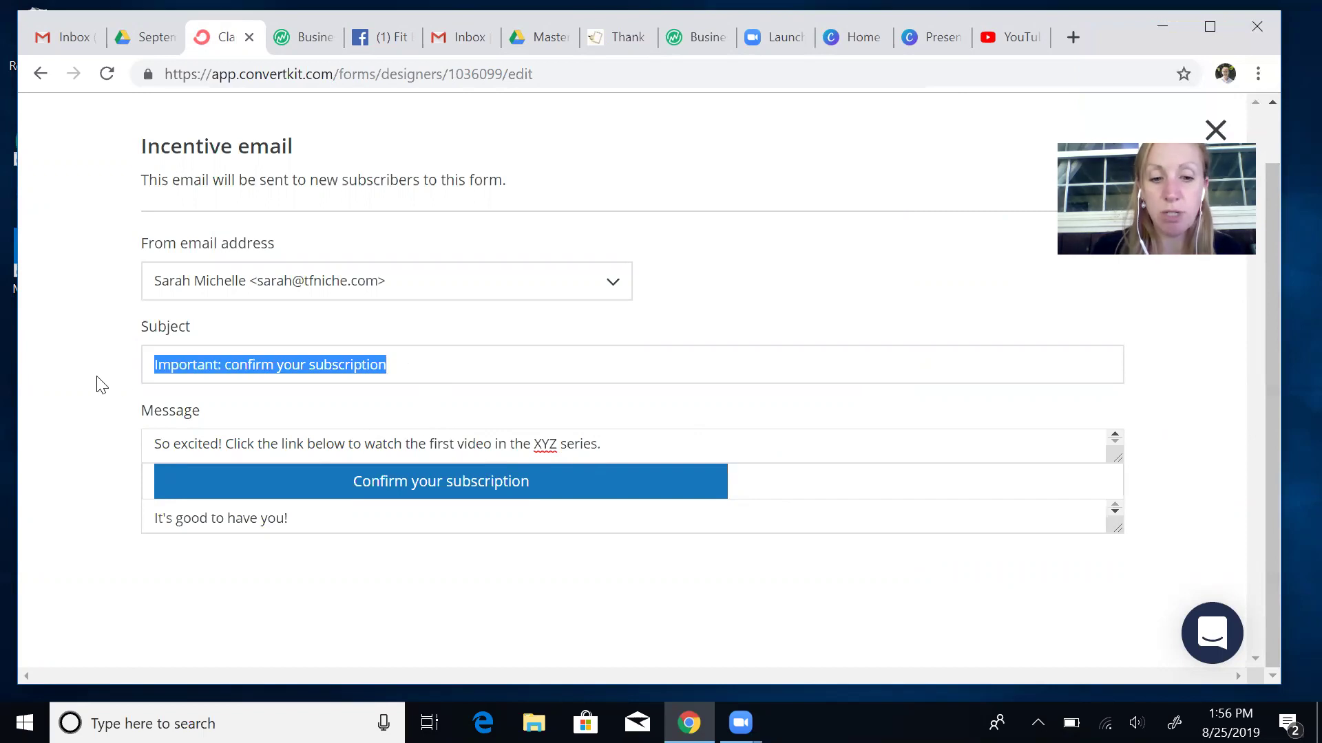
type("First video!")
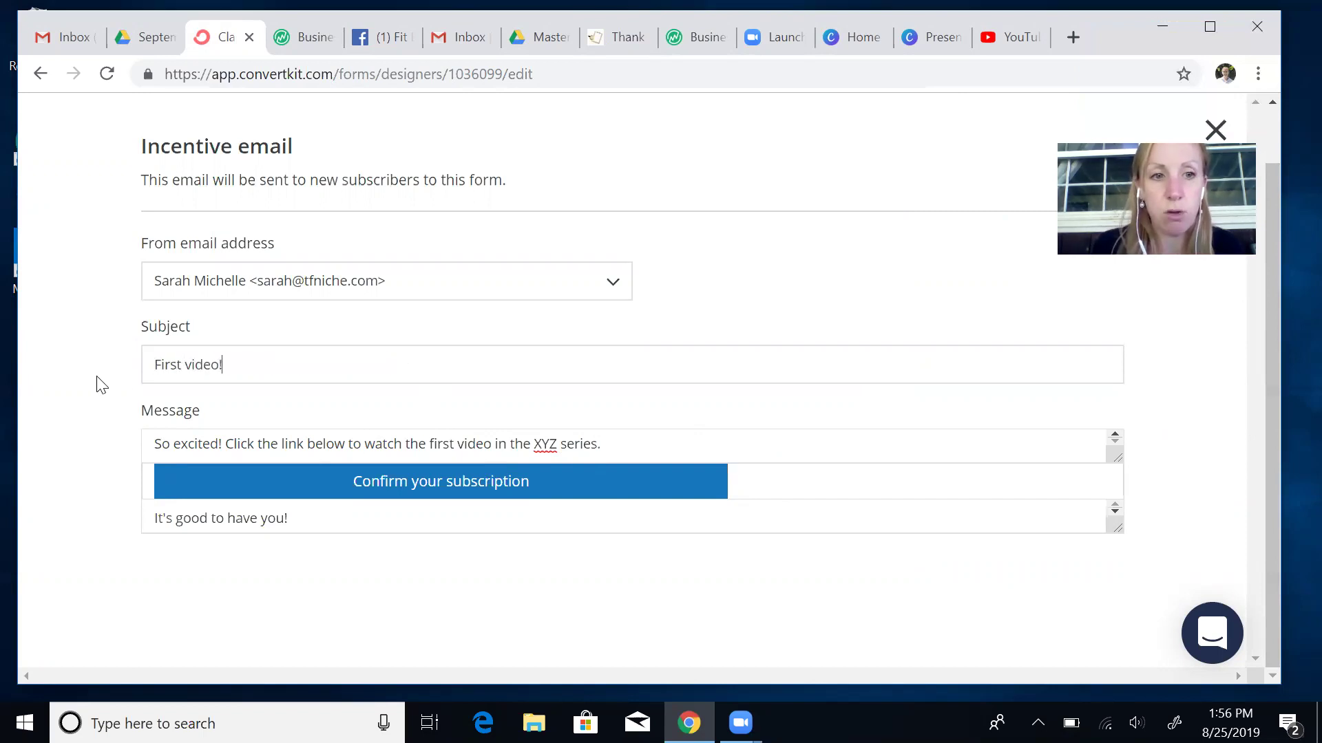
type(" xyz series")
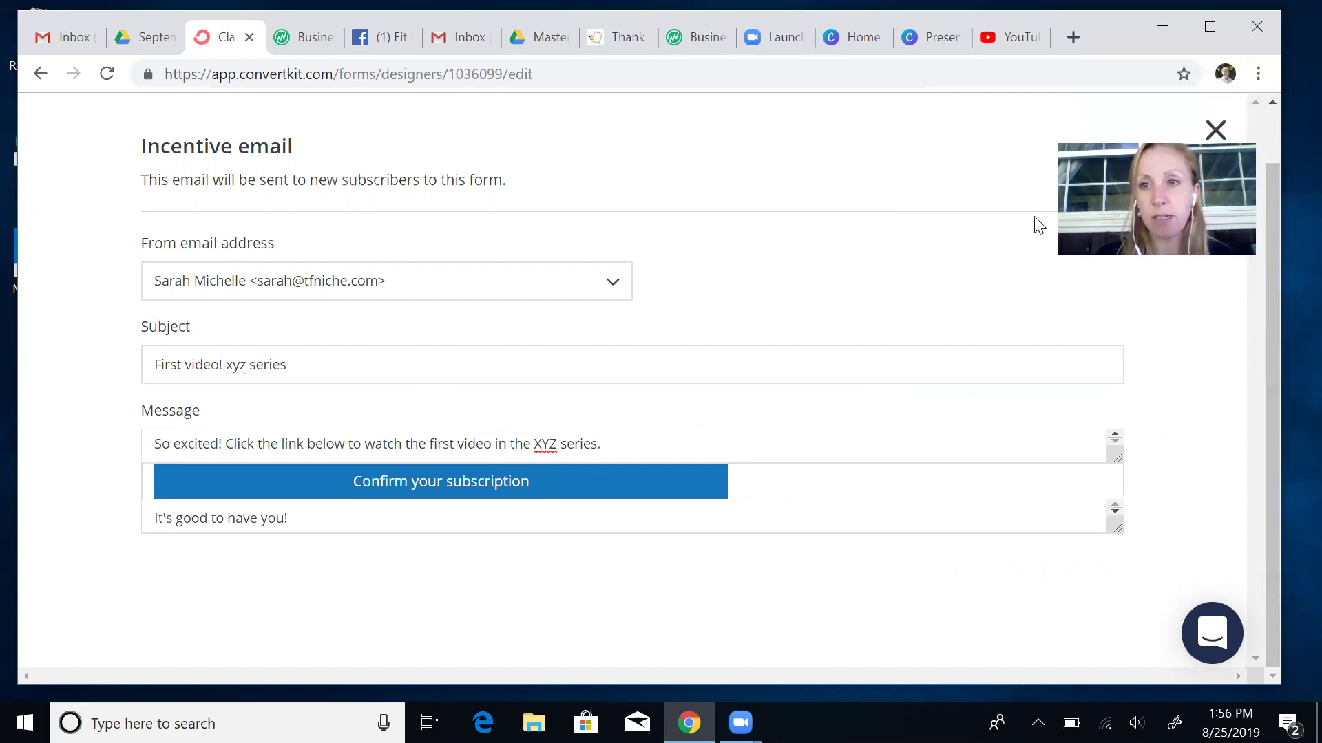
left_click(1216, 130)
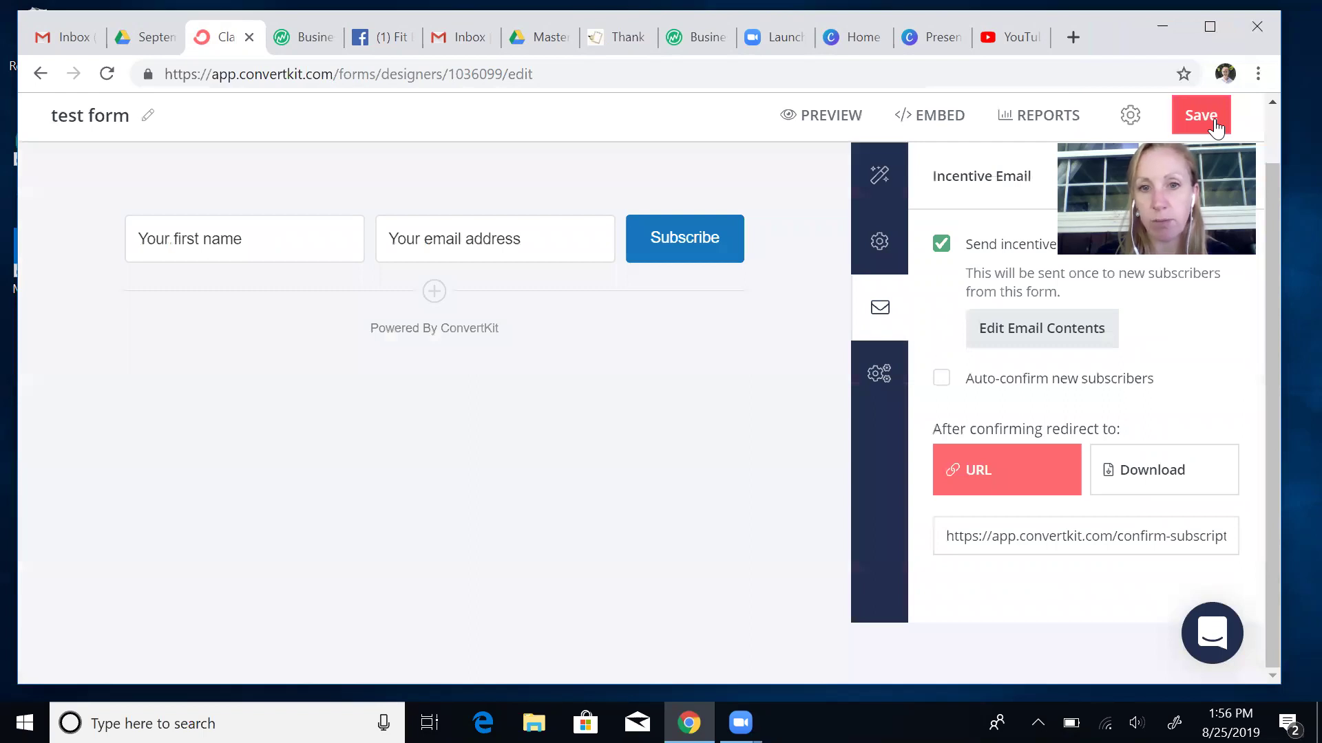
Review the incentive email's sender, subject and message in its editor, and close the editor.
left_click(1039, 341)
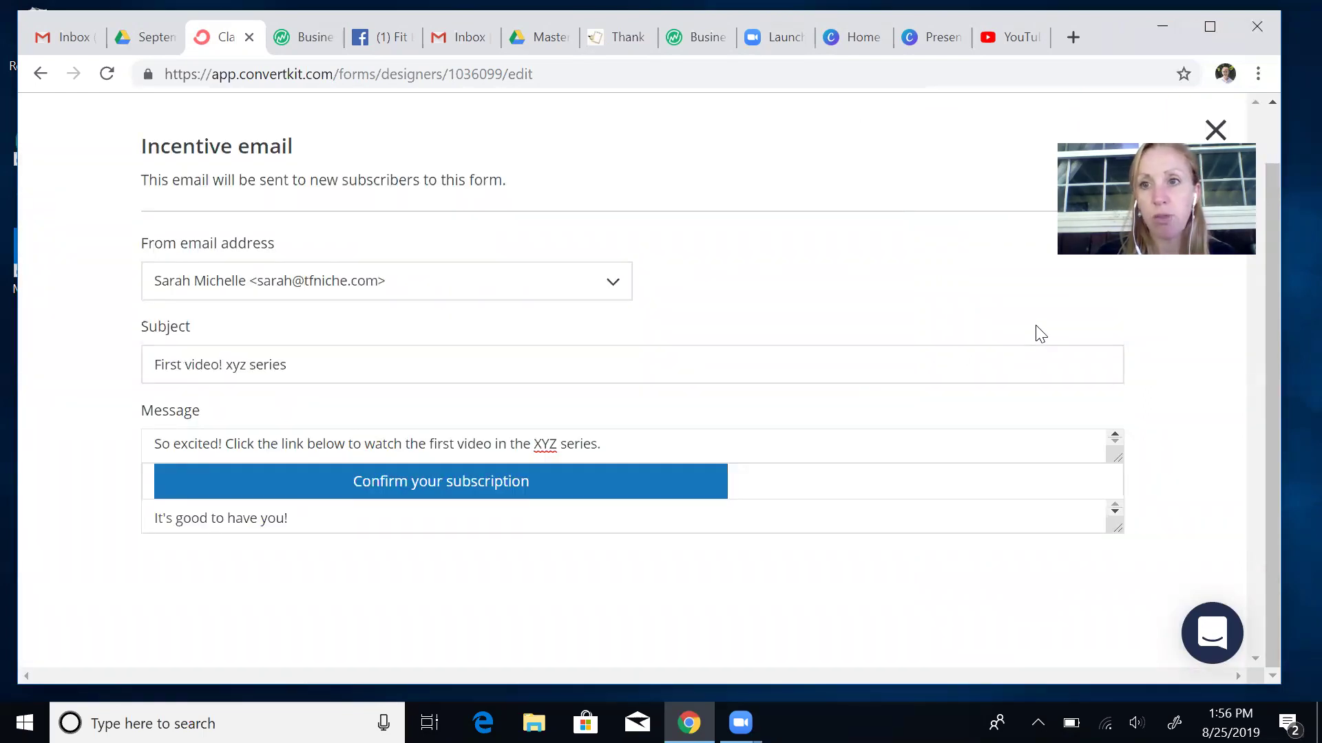
left_click(1215, 129)
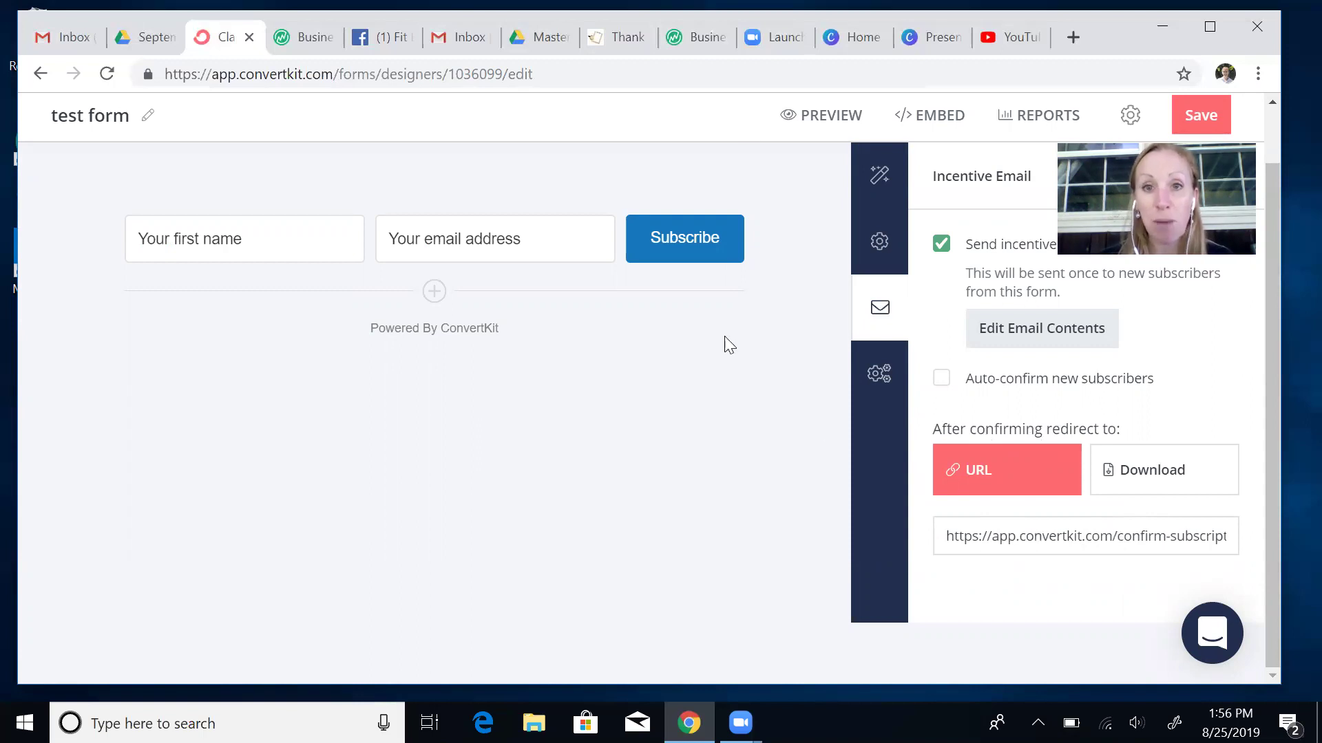
Switch to the MemberVault admin, go to its products list and start adding a new product.
left_click(323, 44)
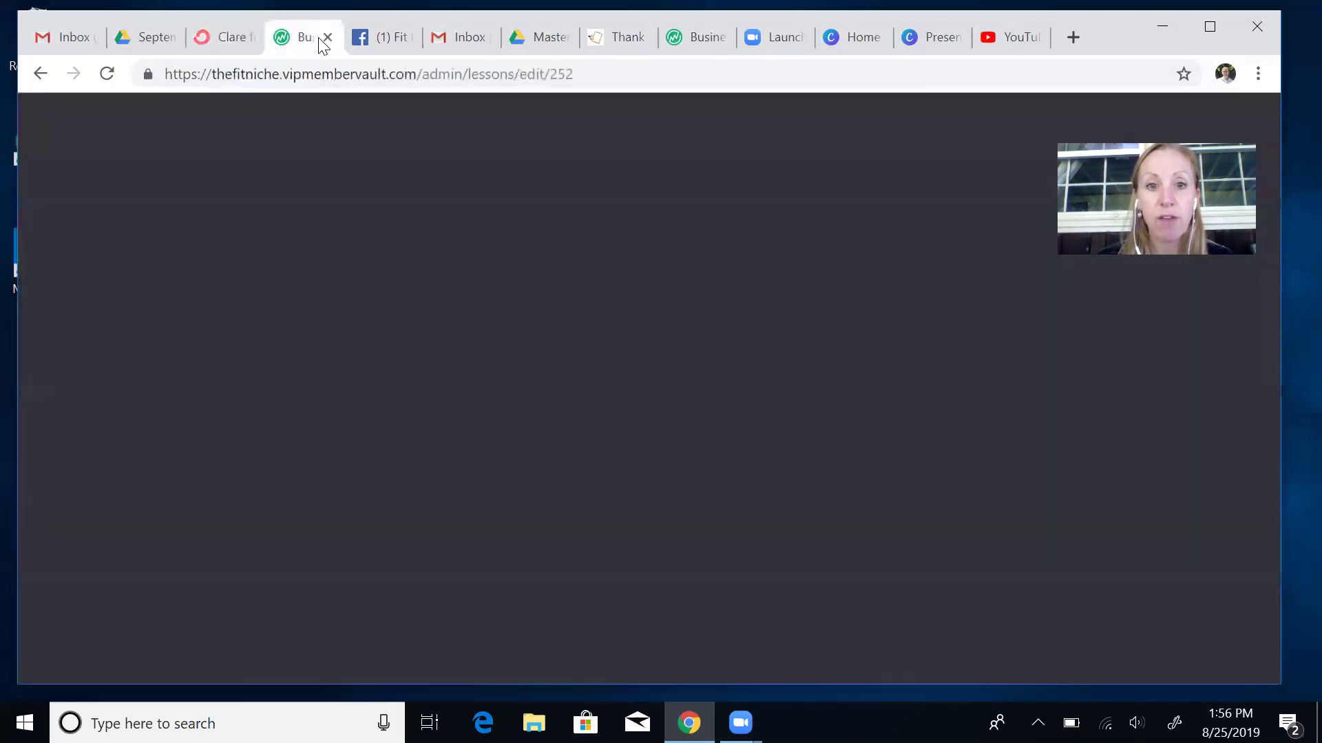
left_click(94, 407)
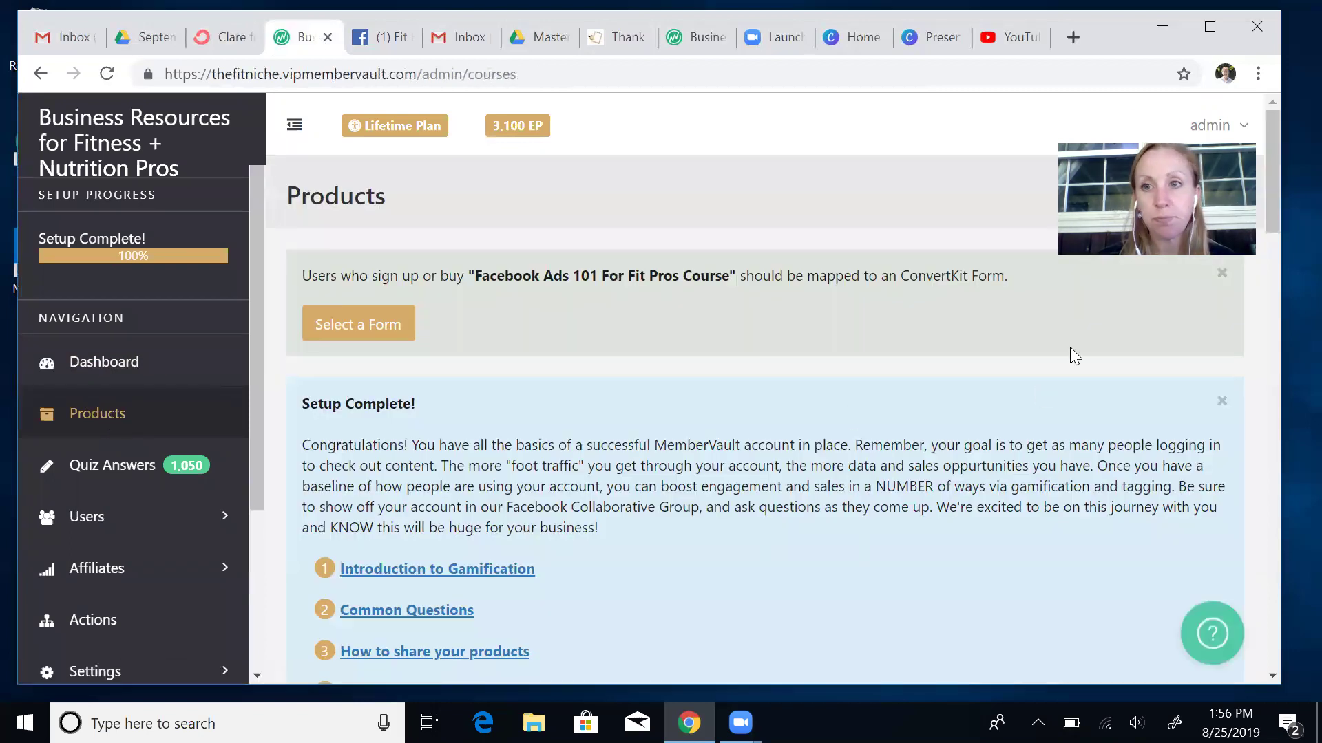
left_click_drag(1270, 146, 1268, 267)
scroll(1269, 272, "down", 2)
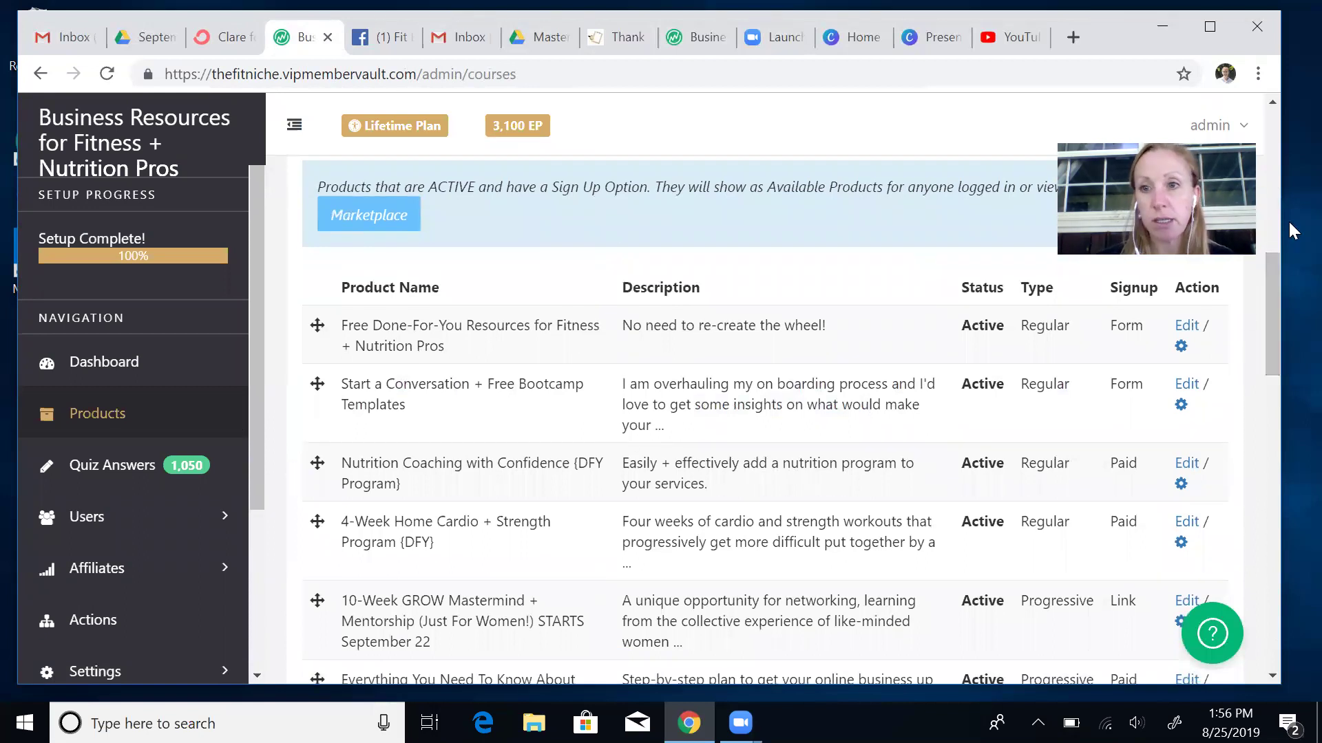
scroll(1254, 341, "down", 10)
scroll(1246, 455, "up", 15)
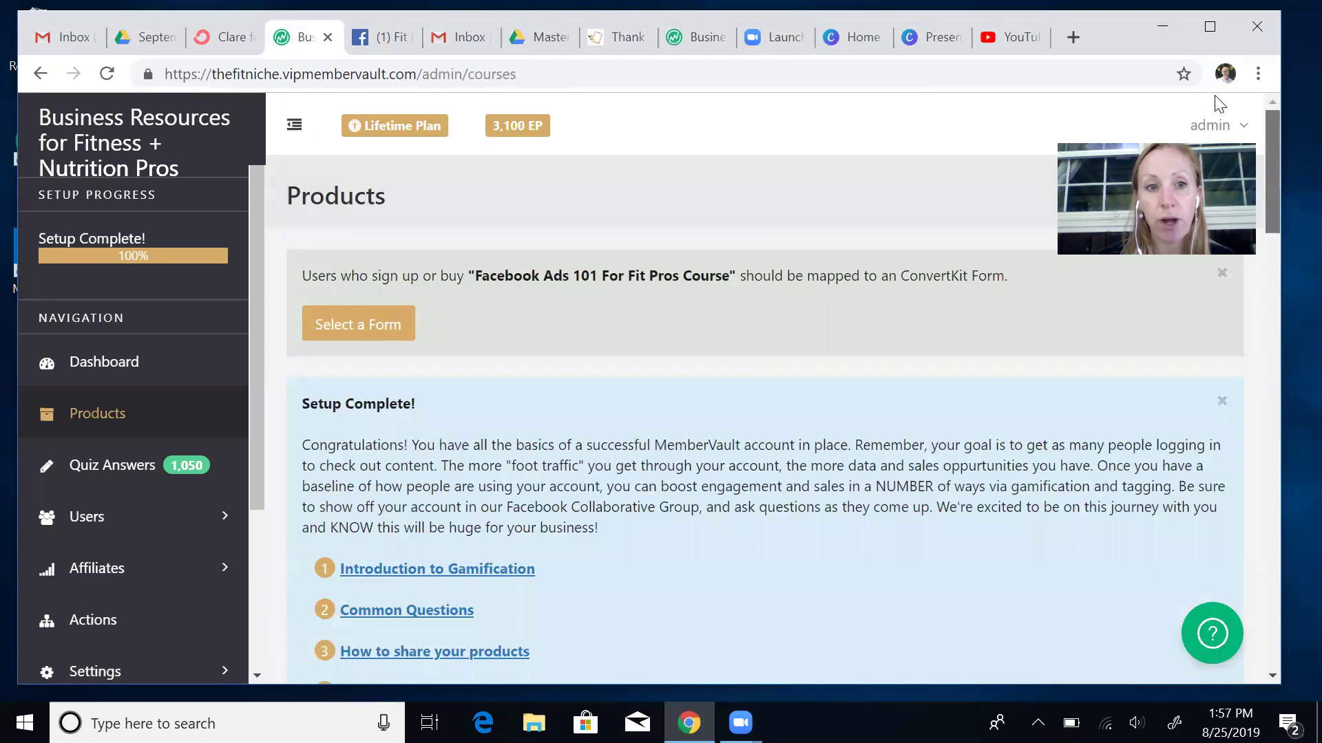
scroll(1214, 111, "down", 8)
scroll(1223, 281, "down", 4)
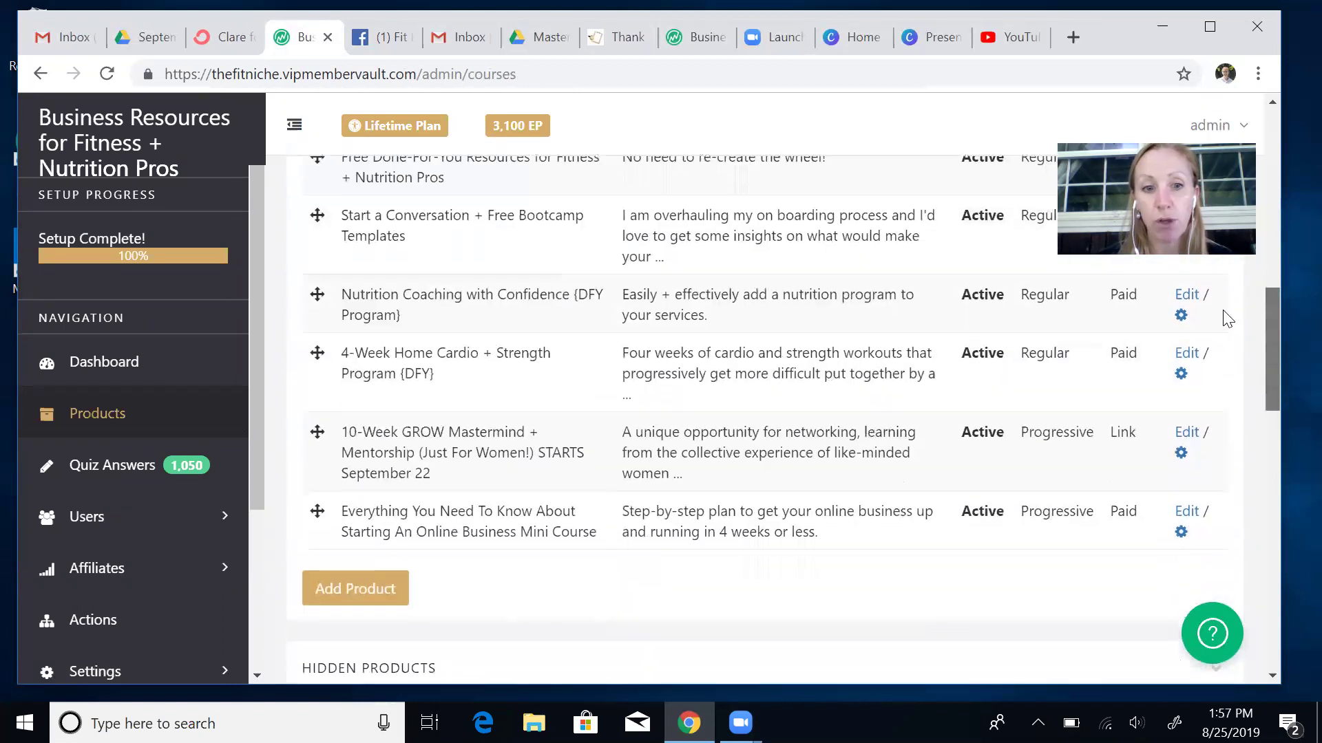
left_click(370, 569)
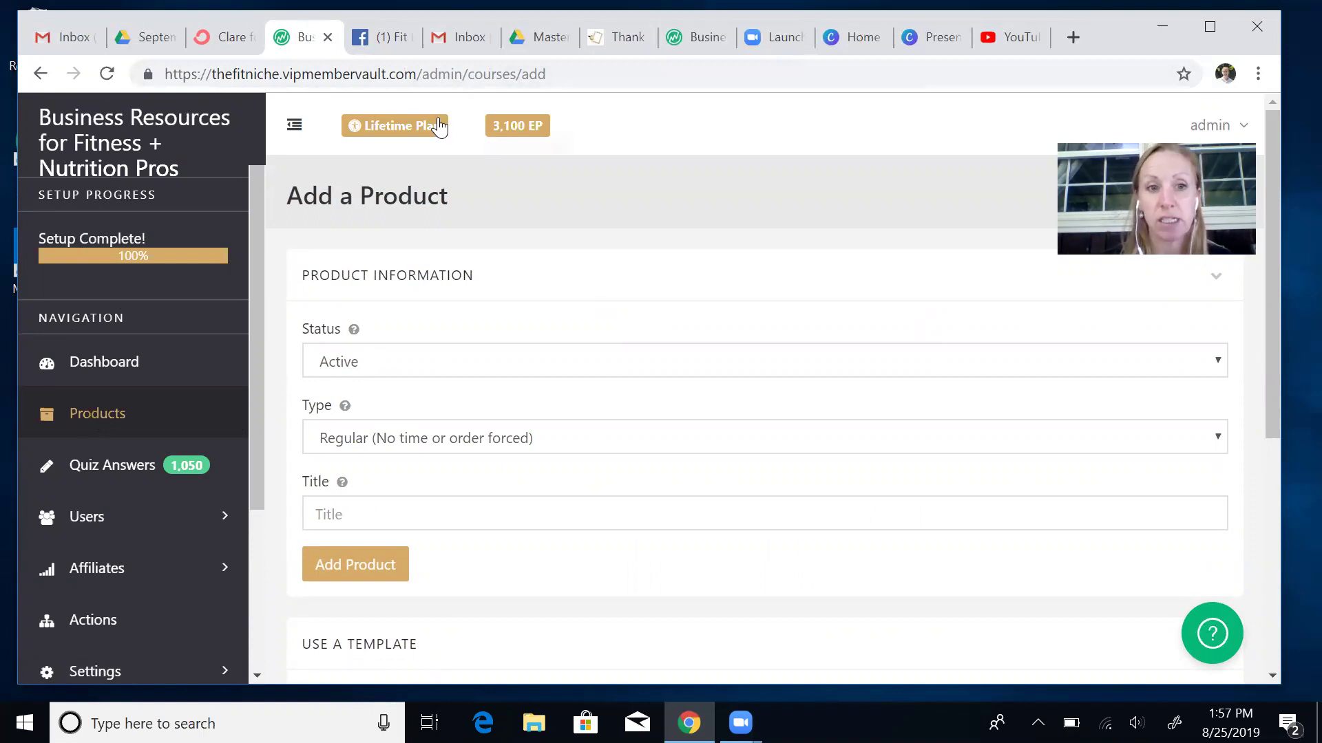
Add an inactive product titled "Framework for Starting an Online Business VIDEO".
left_click(416, 358)
left_click(394, 395)
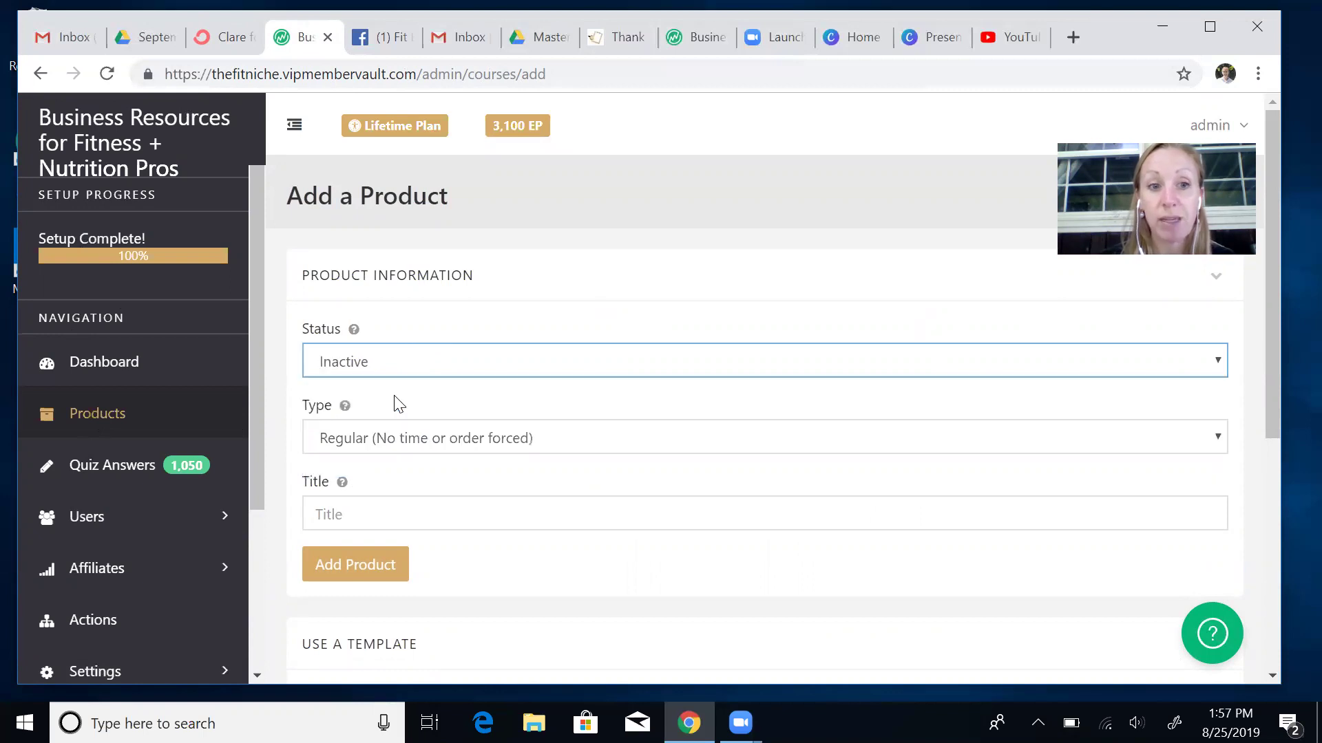
left_click(382, 513)
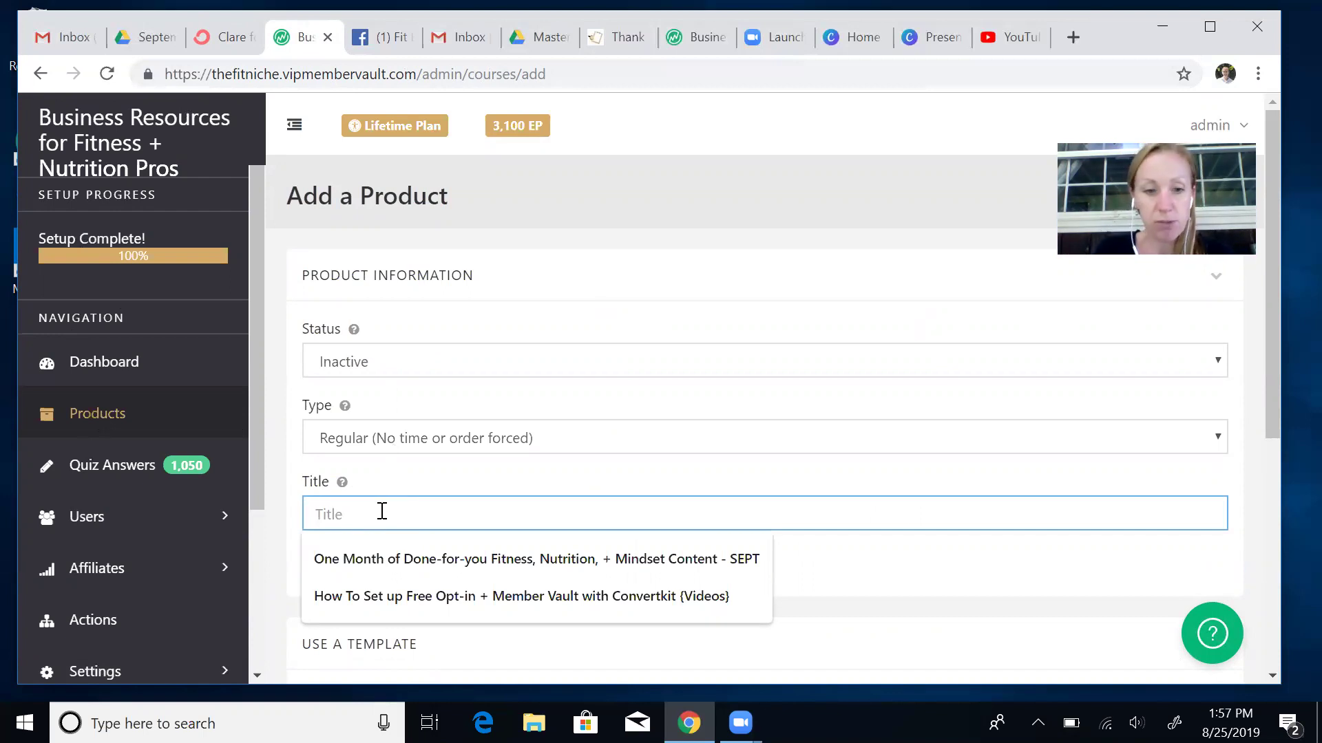
type("Frameword for Starting a")
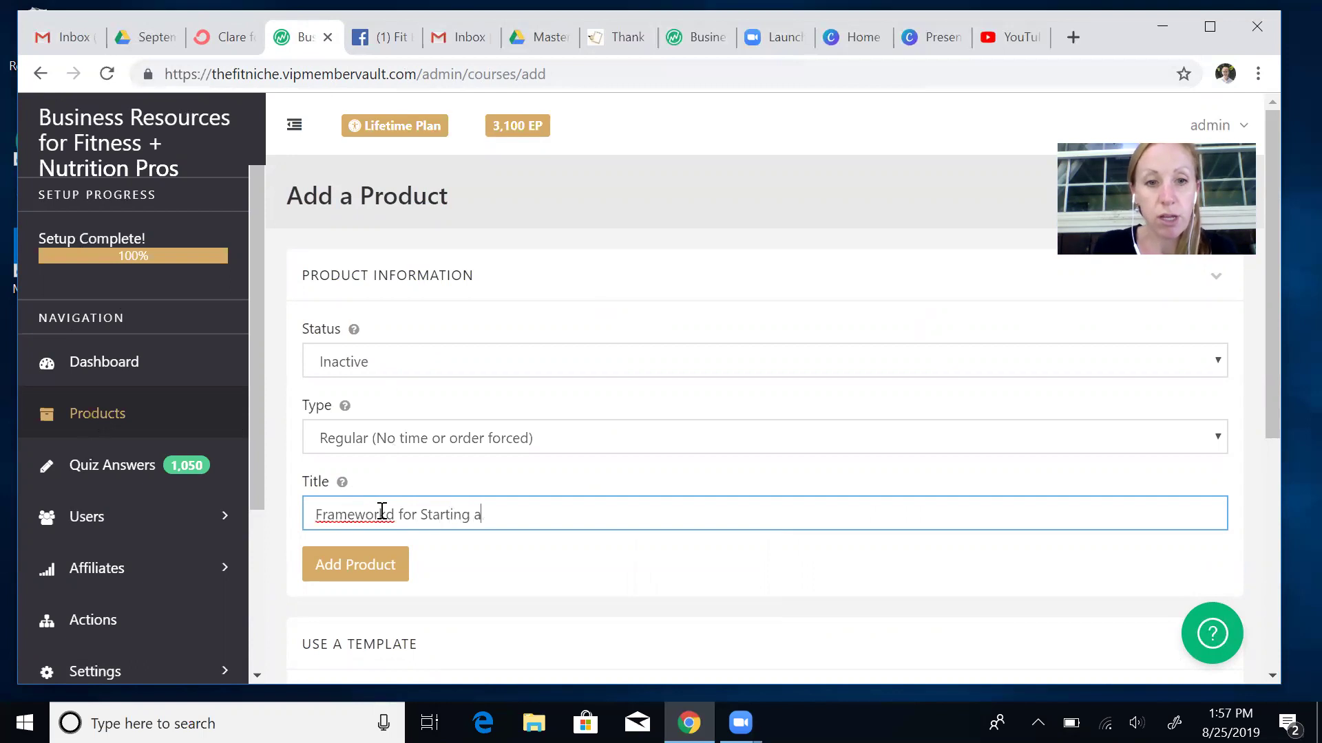
type("n Online Business VIDEO")
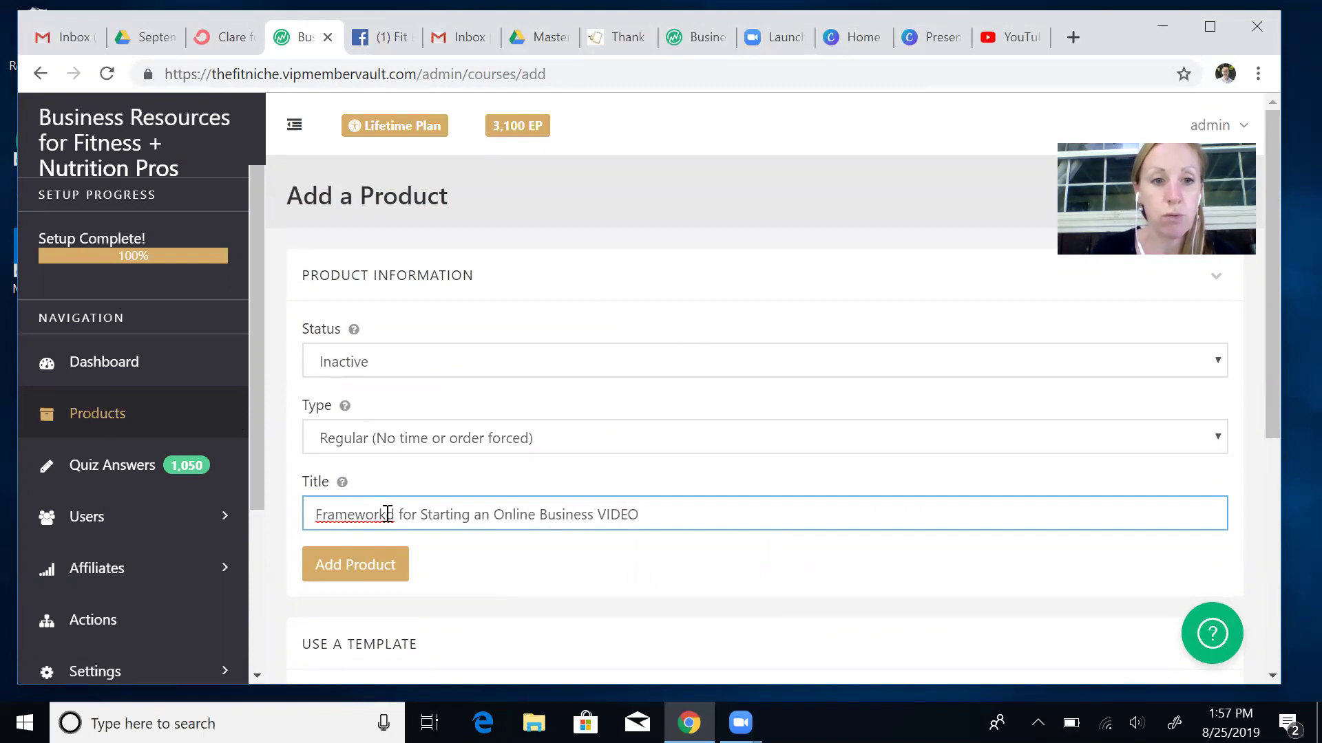
left_click(394, 514)
key("BackSpace")
type("k")
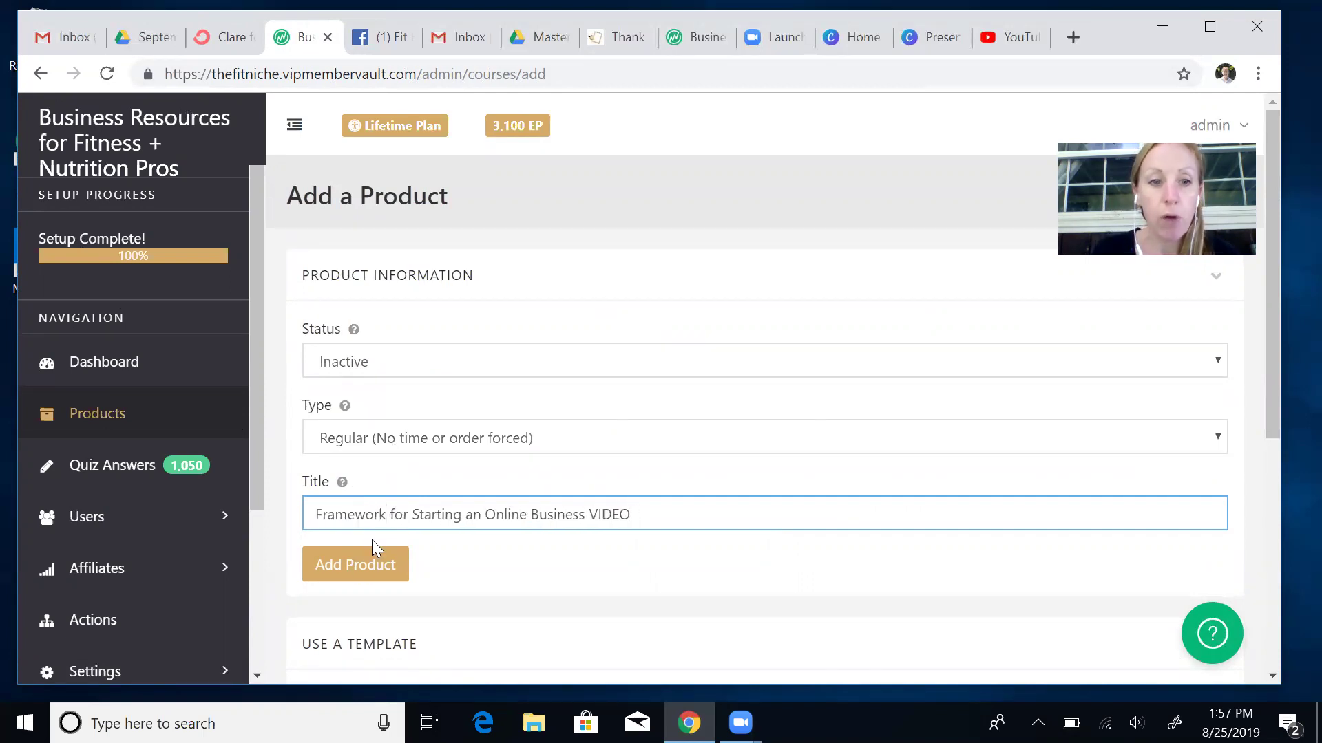
left_click(349, 577)
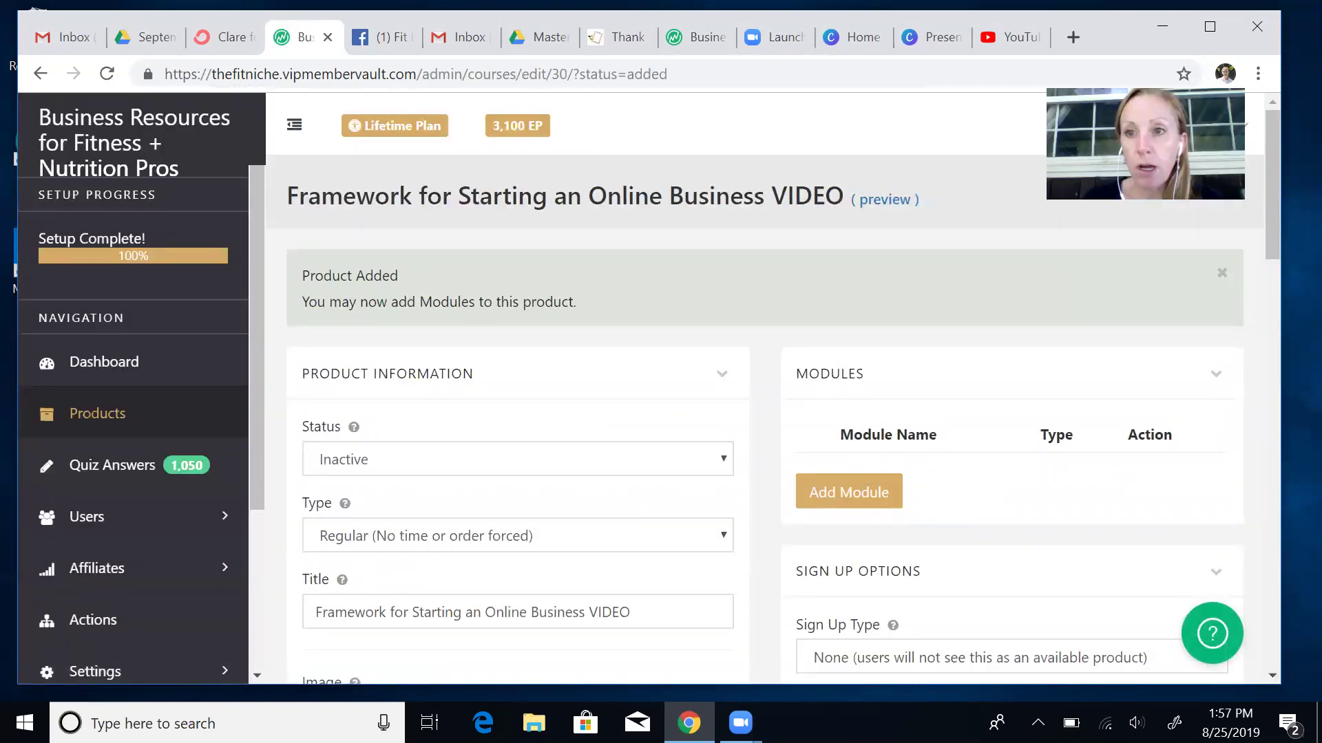
Set the new product's sign-up type to "Form (allow users to sign up for product)".
left_click_drag(1278, 147, 1277, 351)
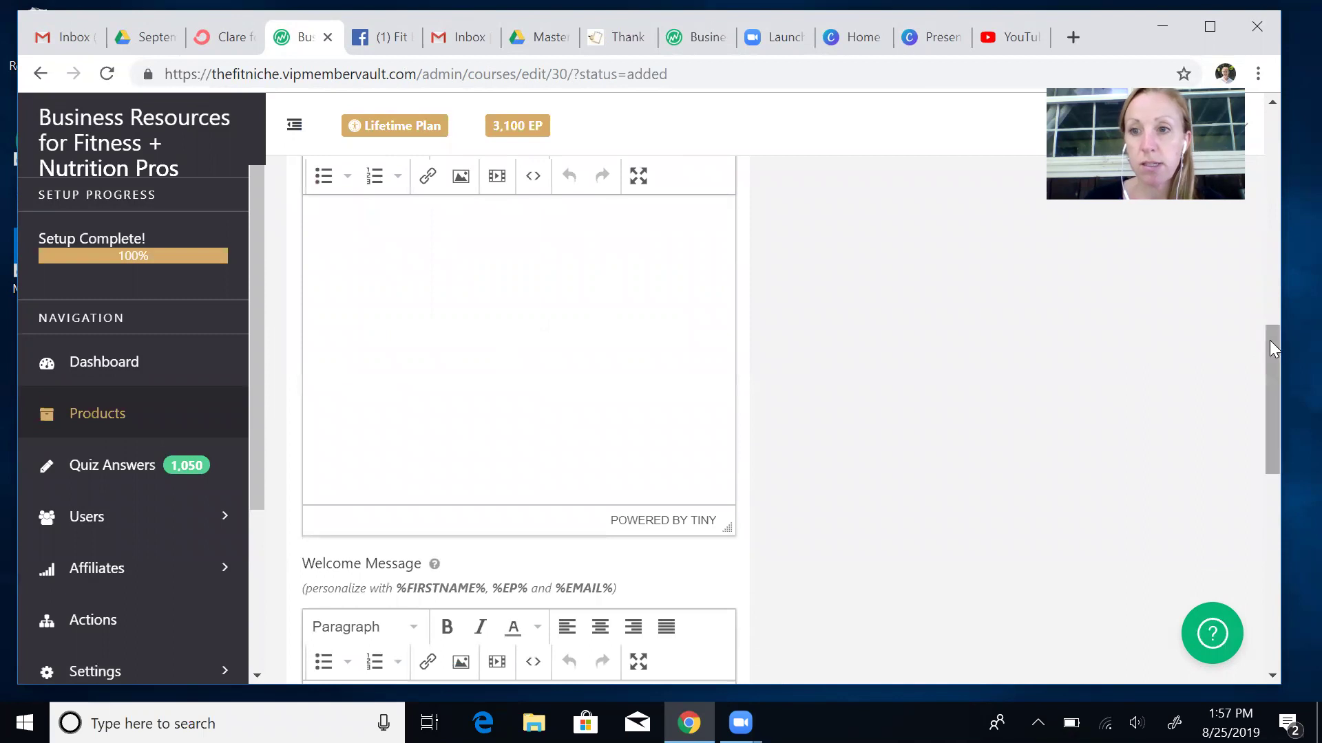
scroll(1272, 341, "down", 6)
left_click_drag(1272, 335, 1273, 415)
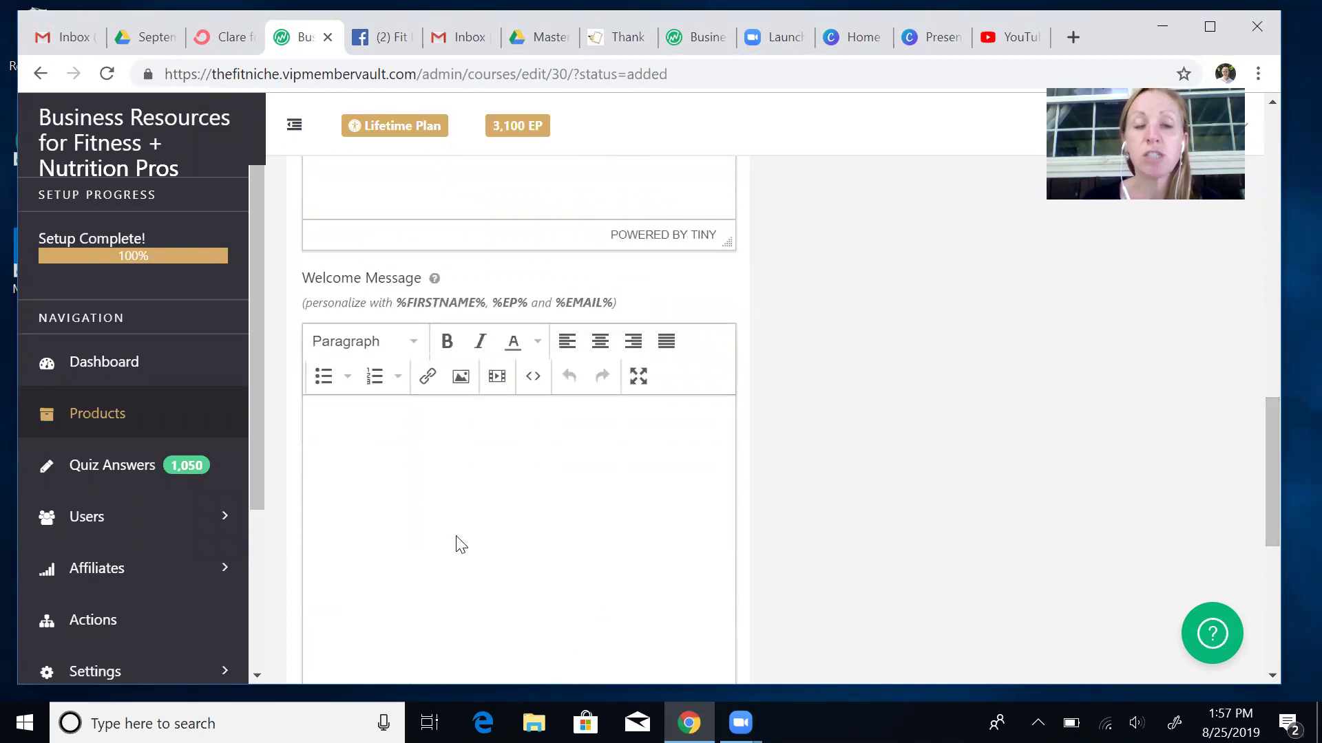
left_click_drag(1273, 479, 1272, 223)
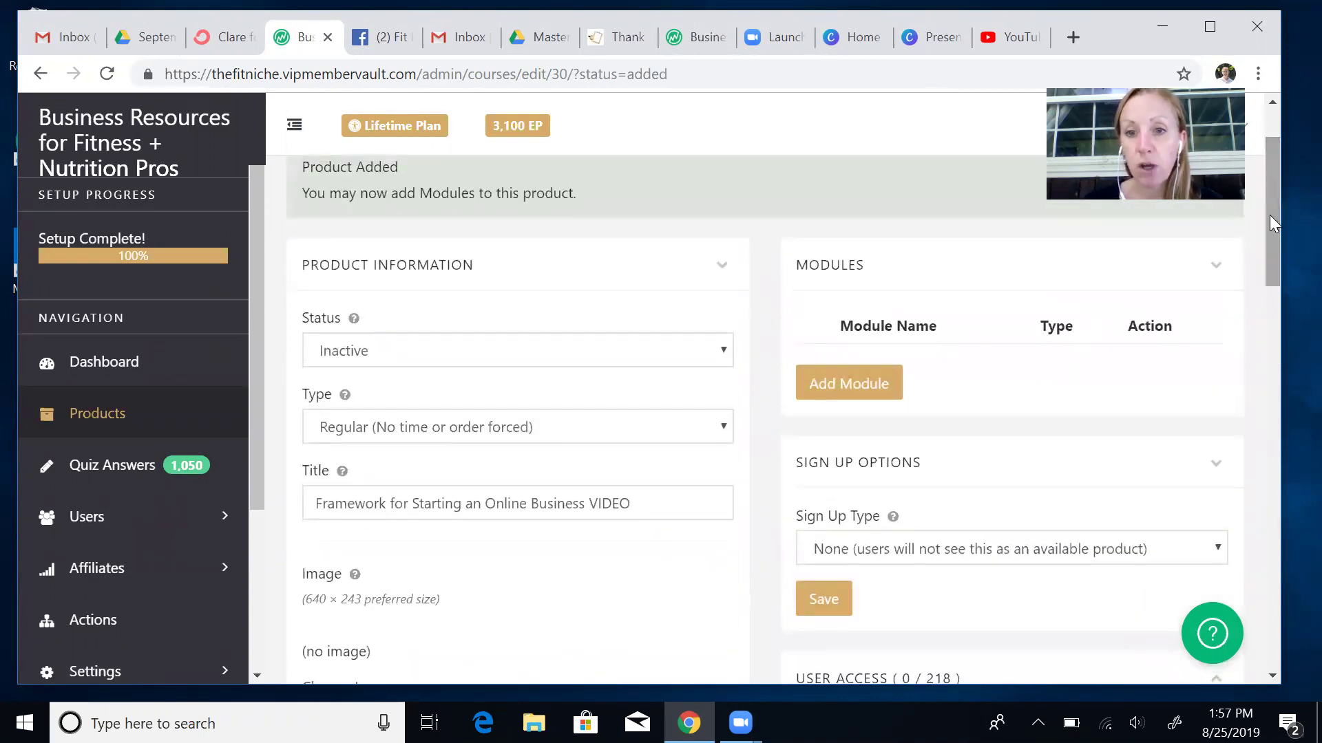
left_click(1203, 554)
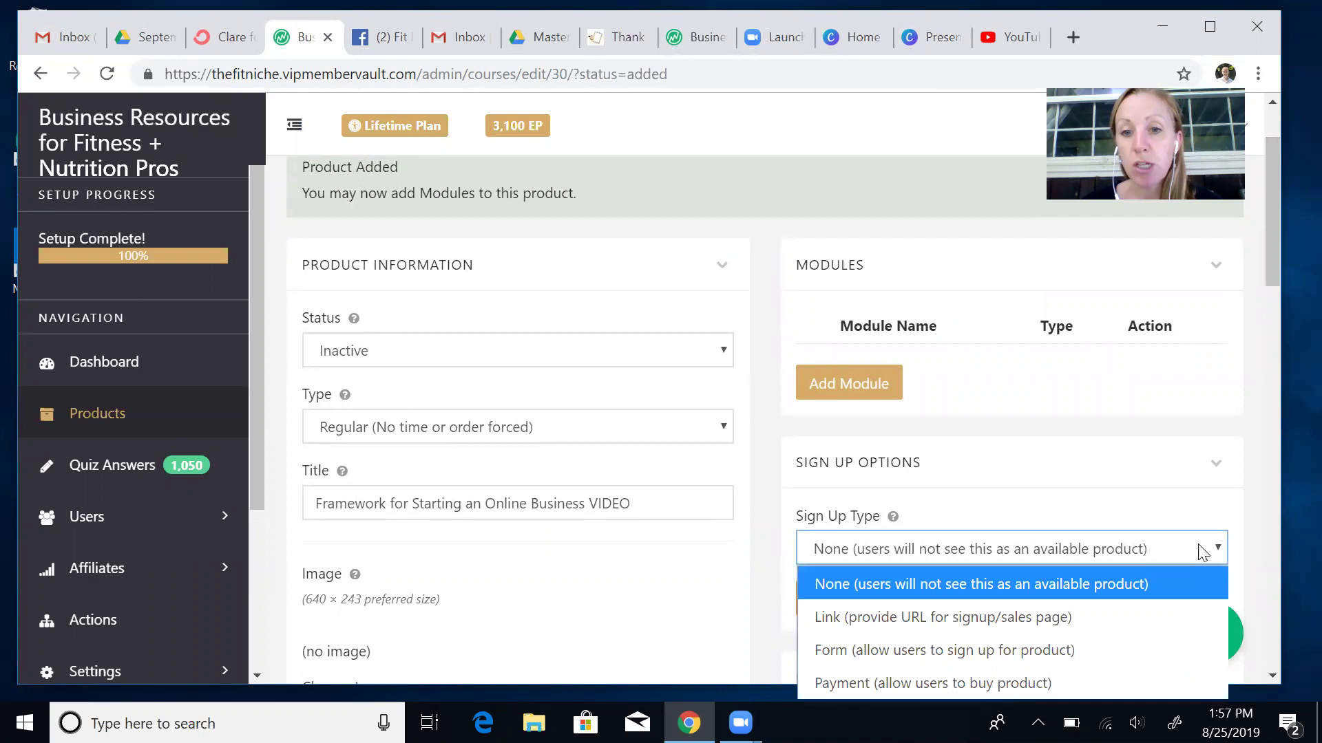
left_click_drag(1268, 271, 1278, 311)
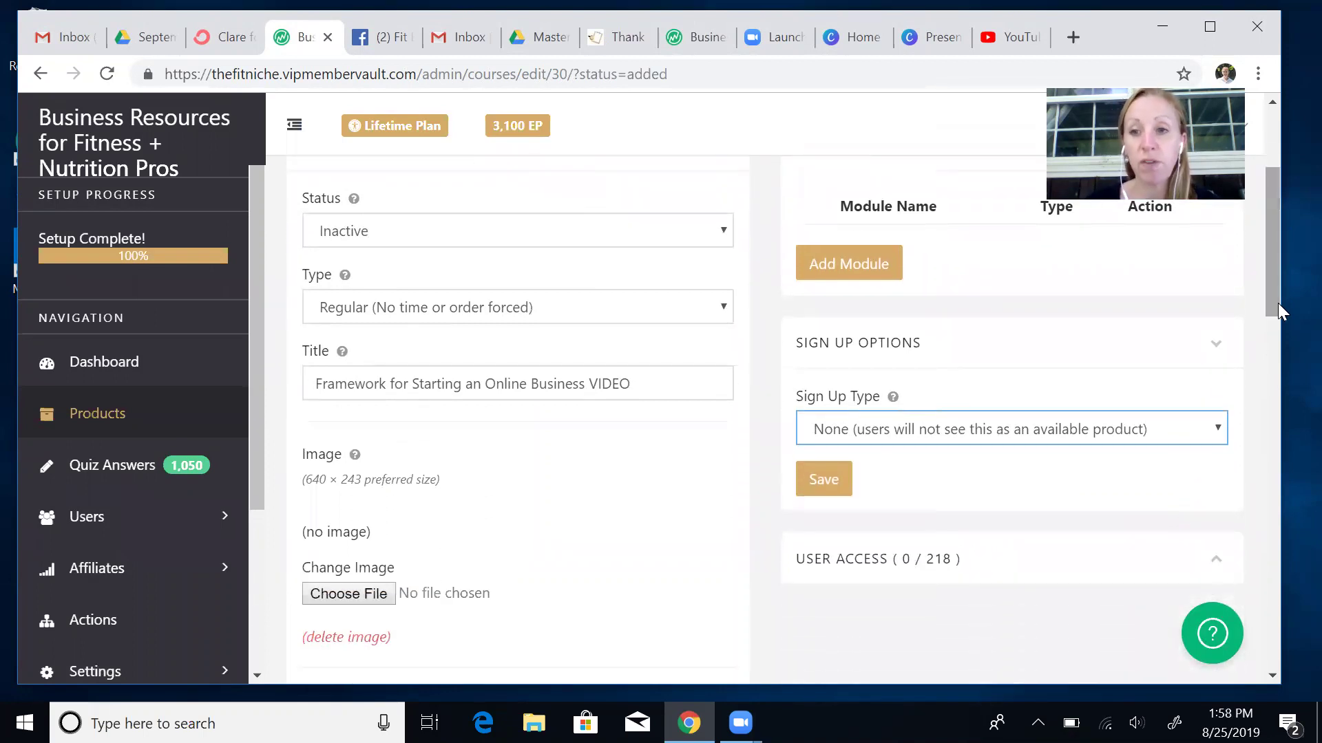
left_click(1181, 440)
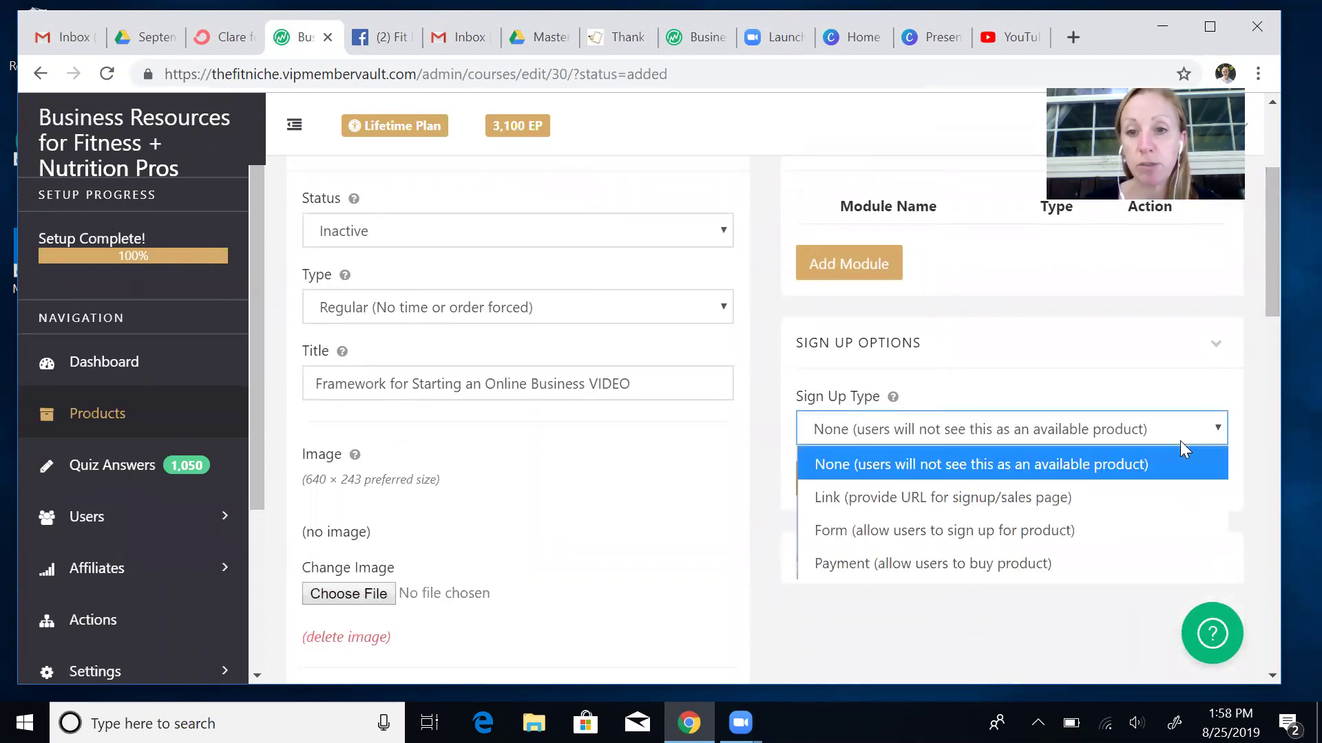
left_click(1003, 528)
Enter the sign-up button text "Sign up below to set up a free call to learn more about my upcoming program".
left_click_drag(1268, 243, 1269, 271)
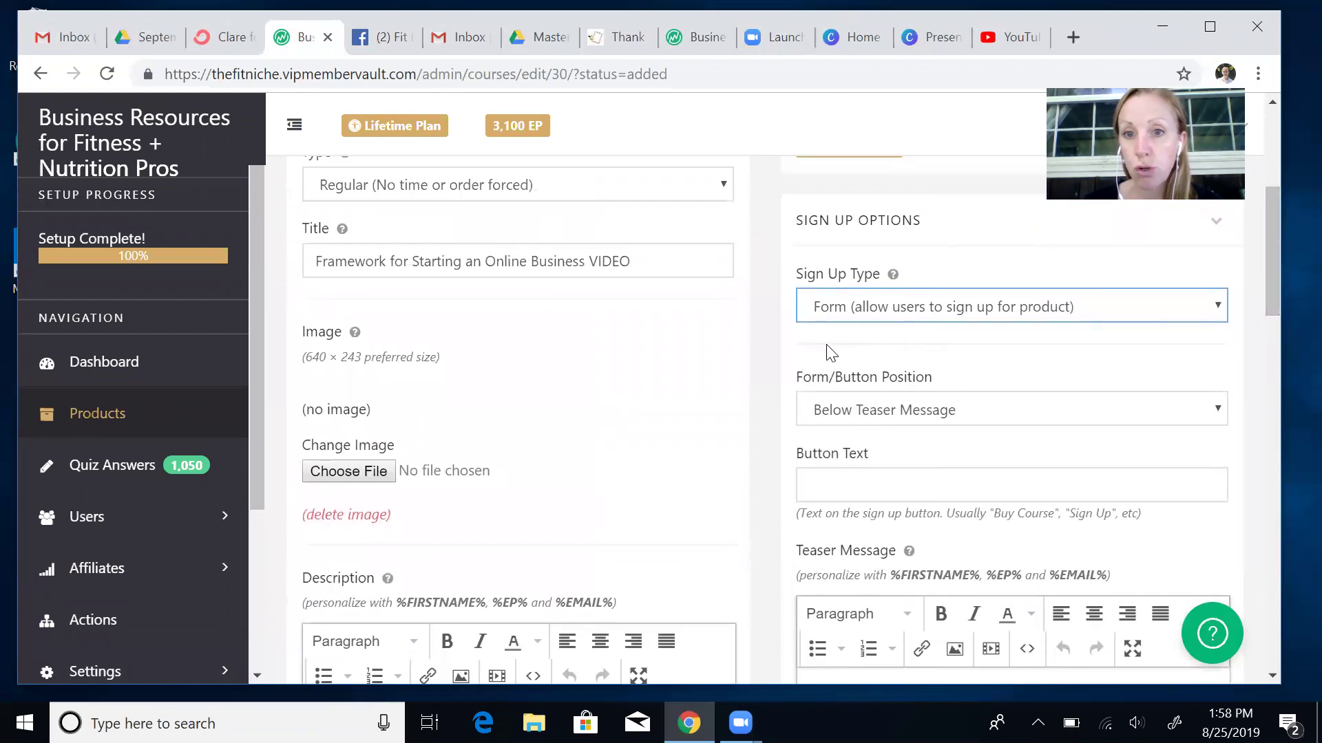
left_click(821, 494)
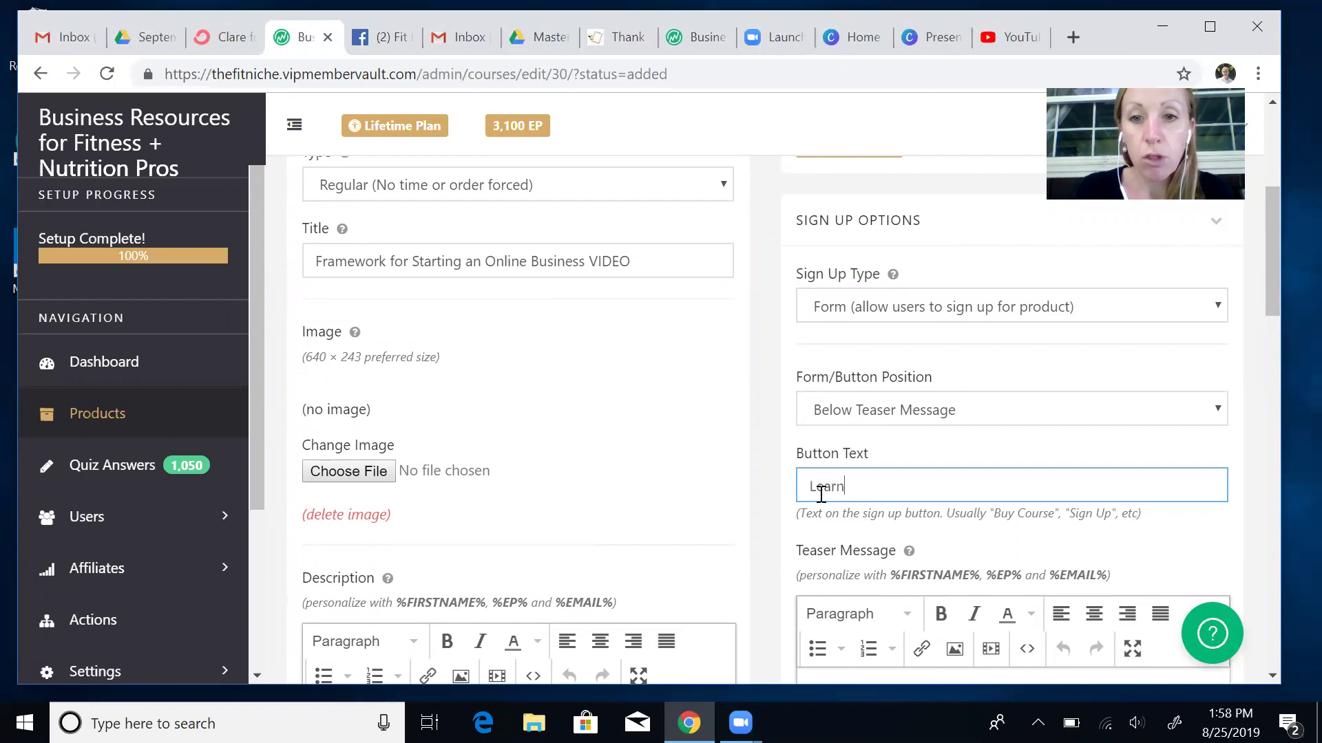
type("Learn more abour")
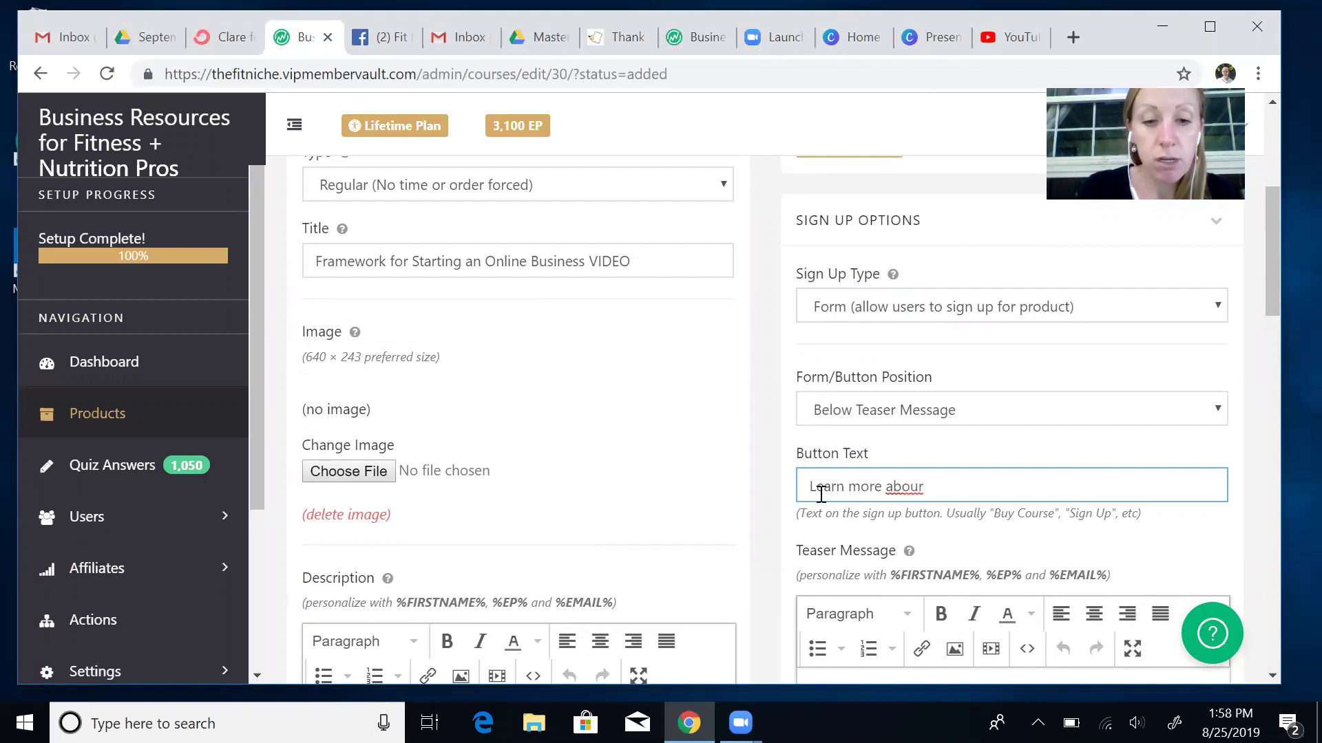
key("BackSpace")
type("t my upcoming program")
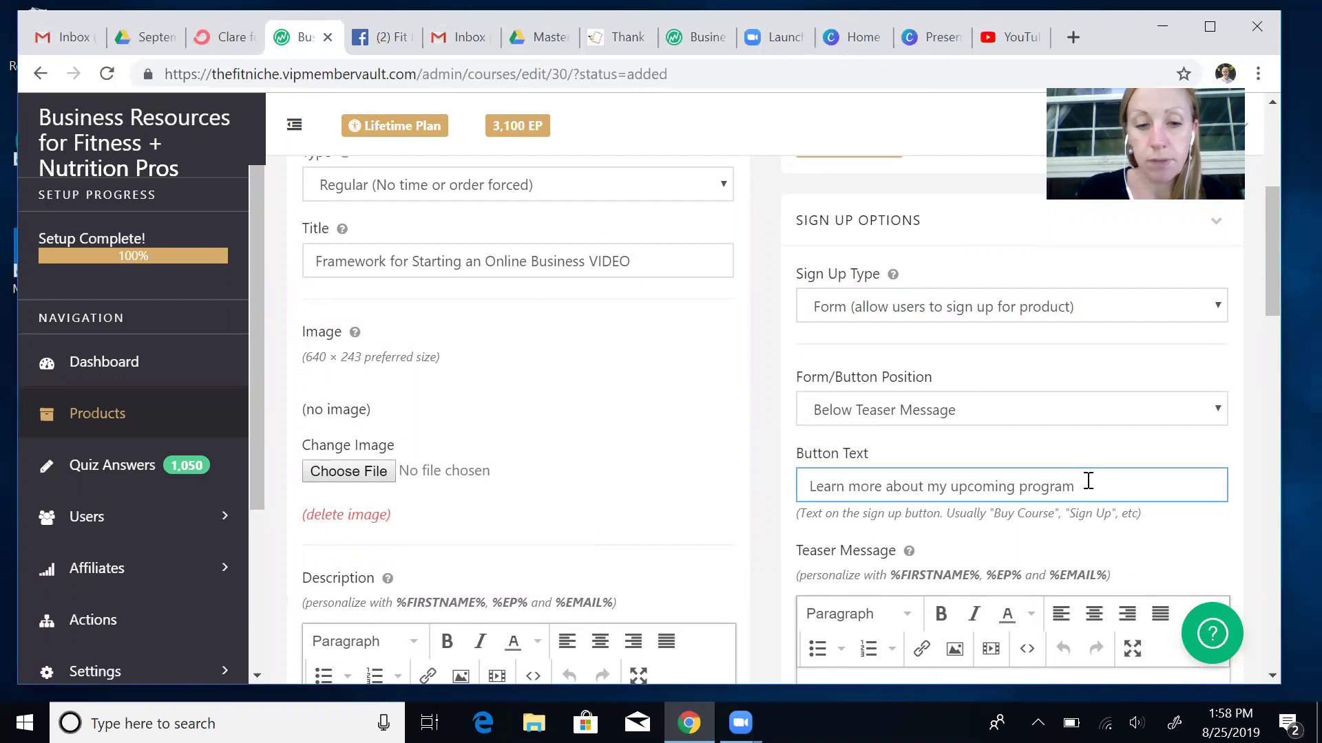
left_click(815, 486)
type("sign up below to ")
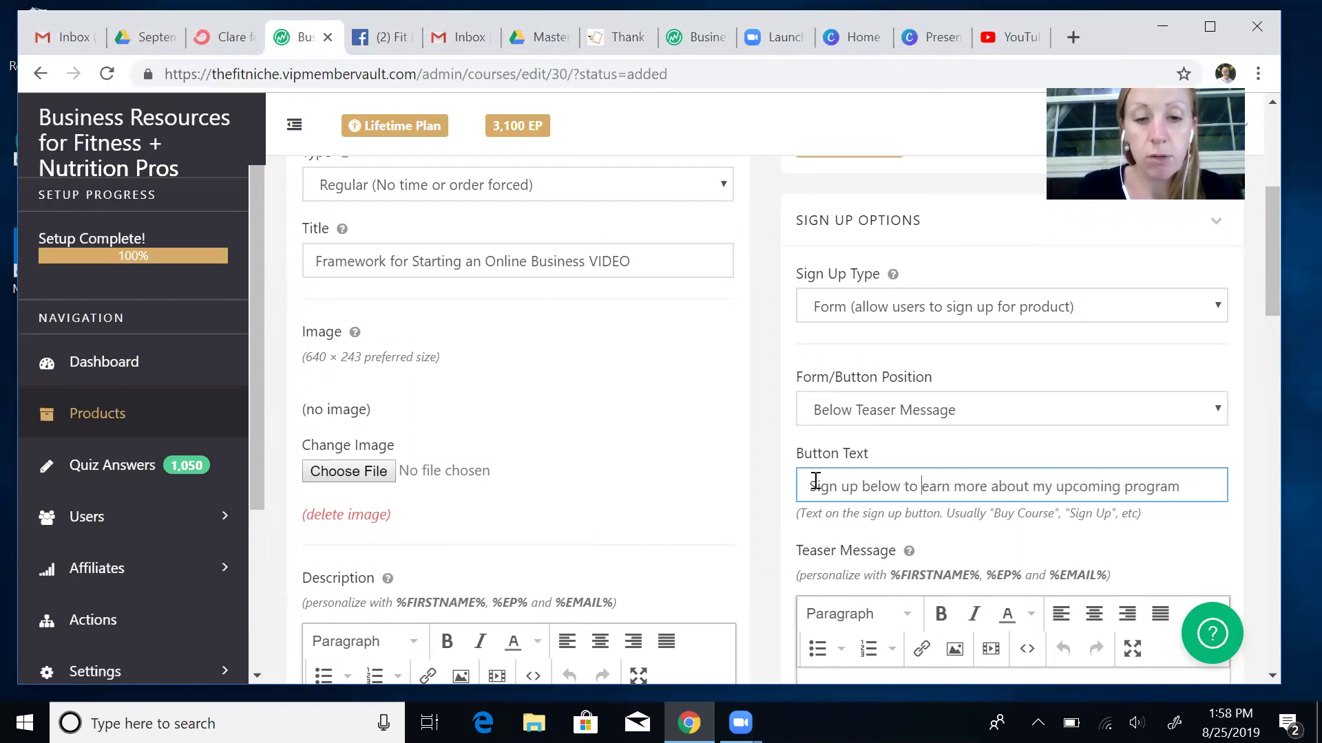
type("set up a free ")
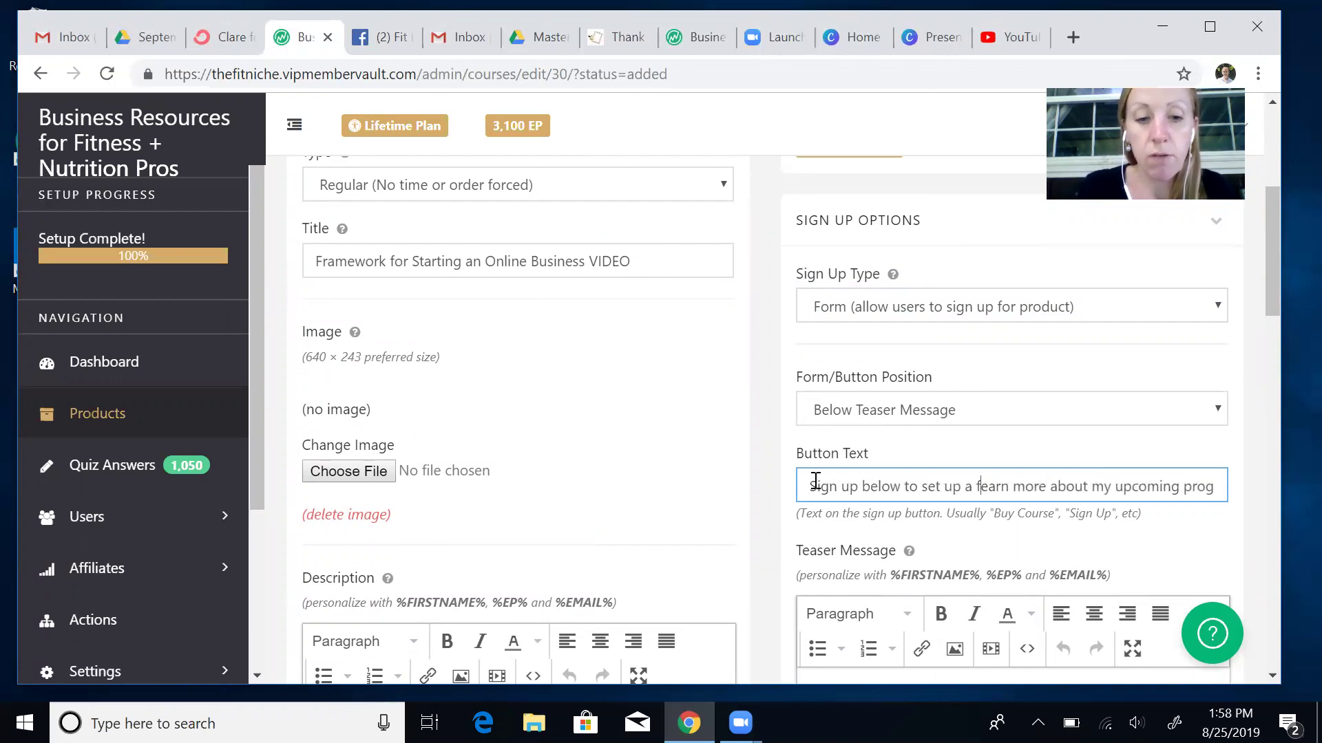
type("call to")
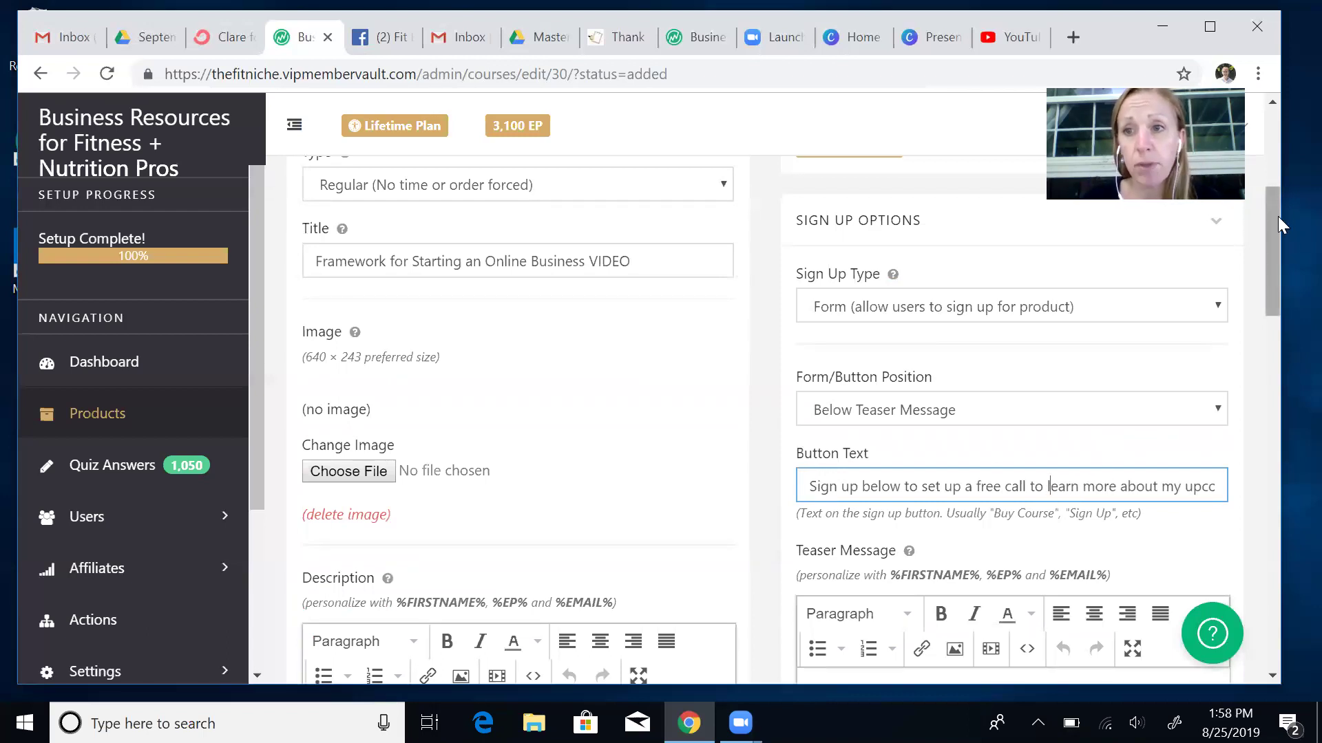
Place the cursor in the empty teaser message, check the ConvertKit test form and return to the MemberVault product.
left_click_drag(1274, 222, 1274, 239)
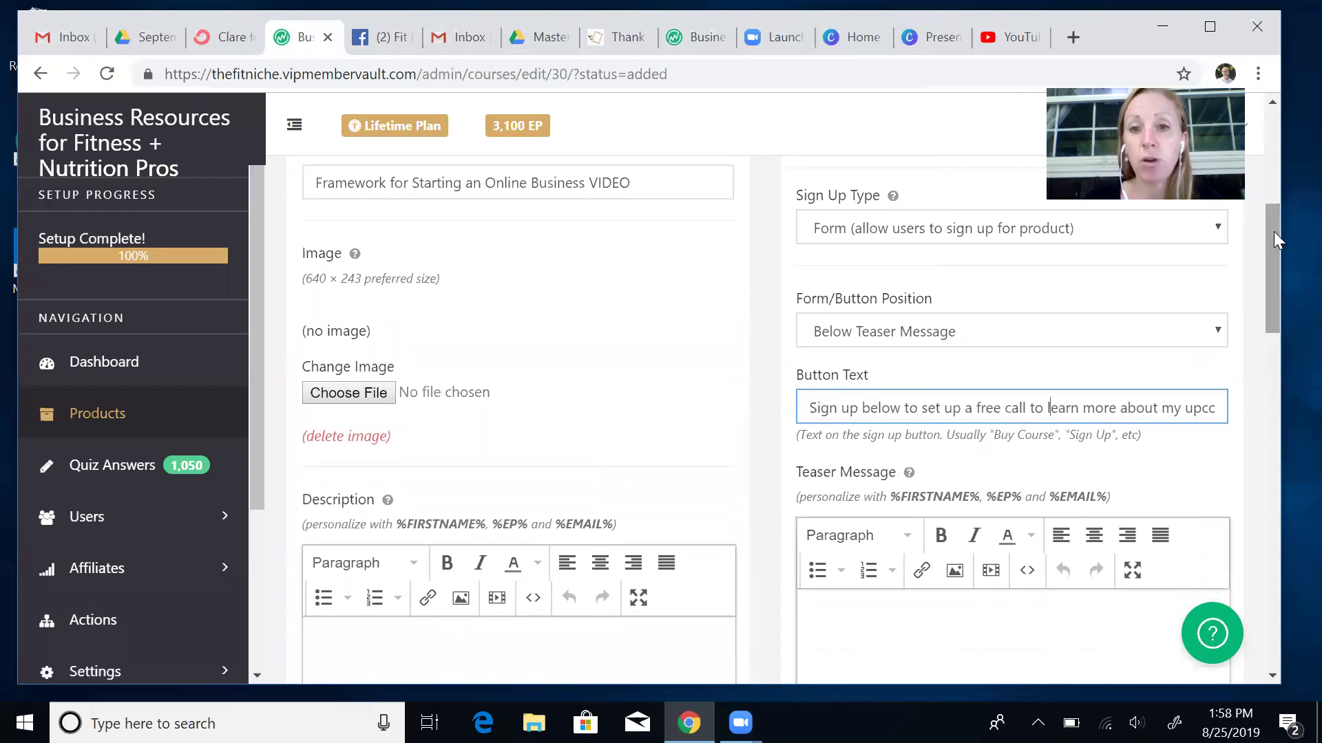
left_click_drag(1272, 241, 1275, 277)
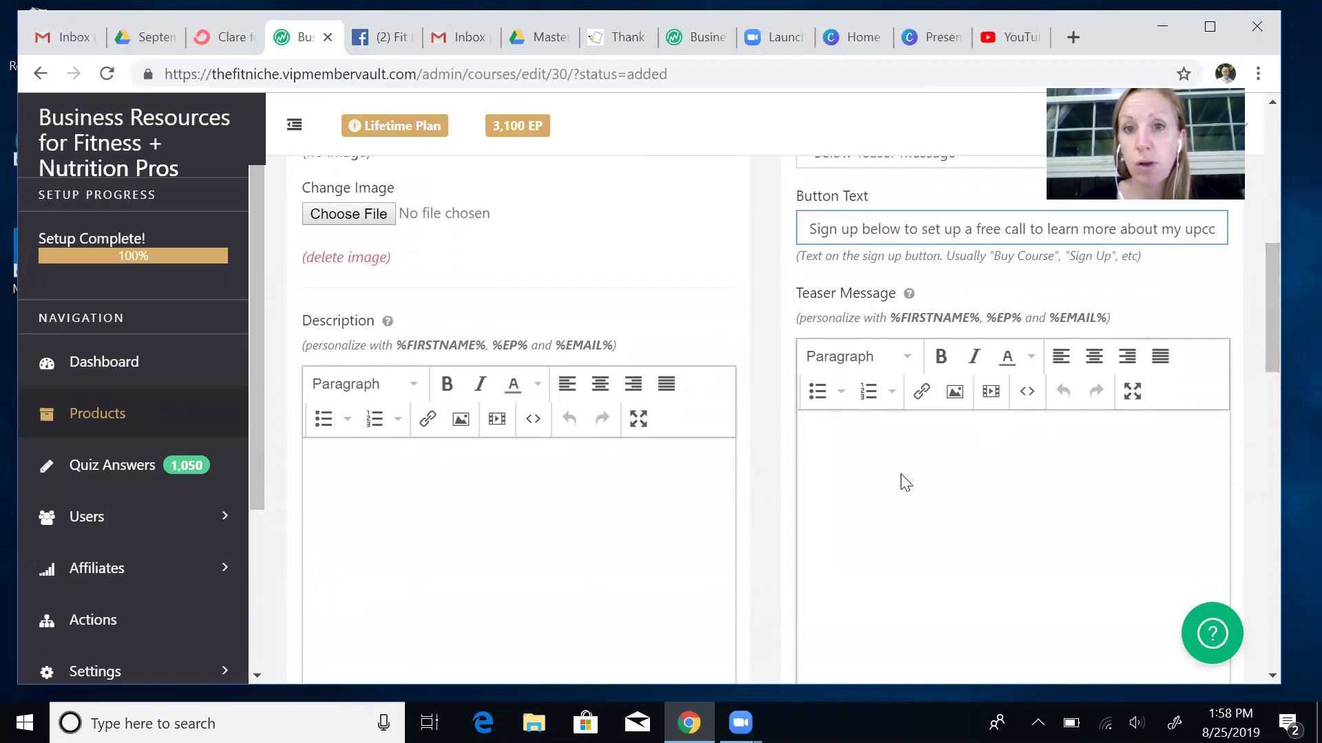
left_click(857, 464)
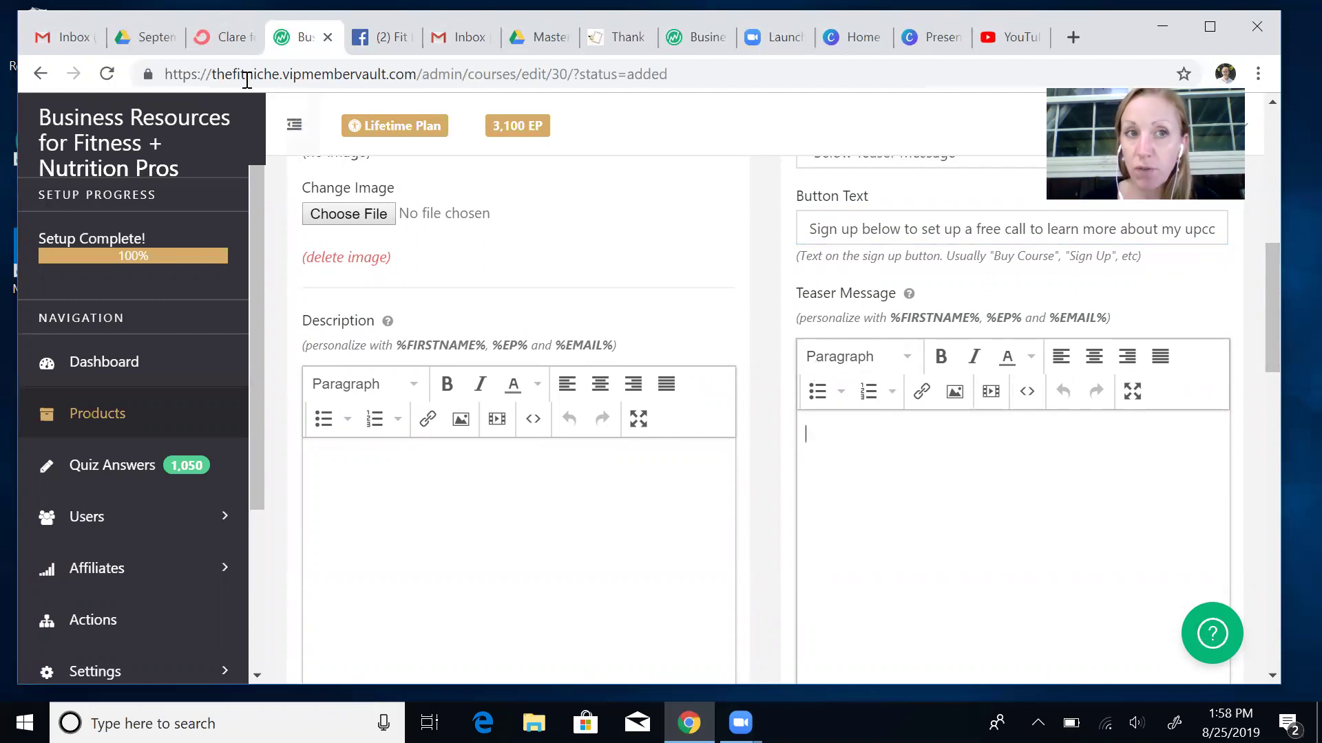
left_click(234, 37)
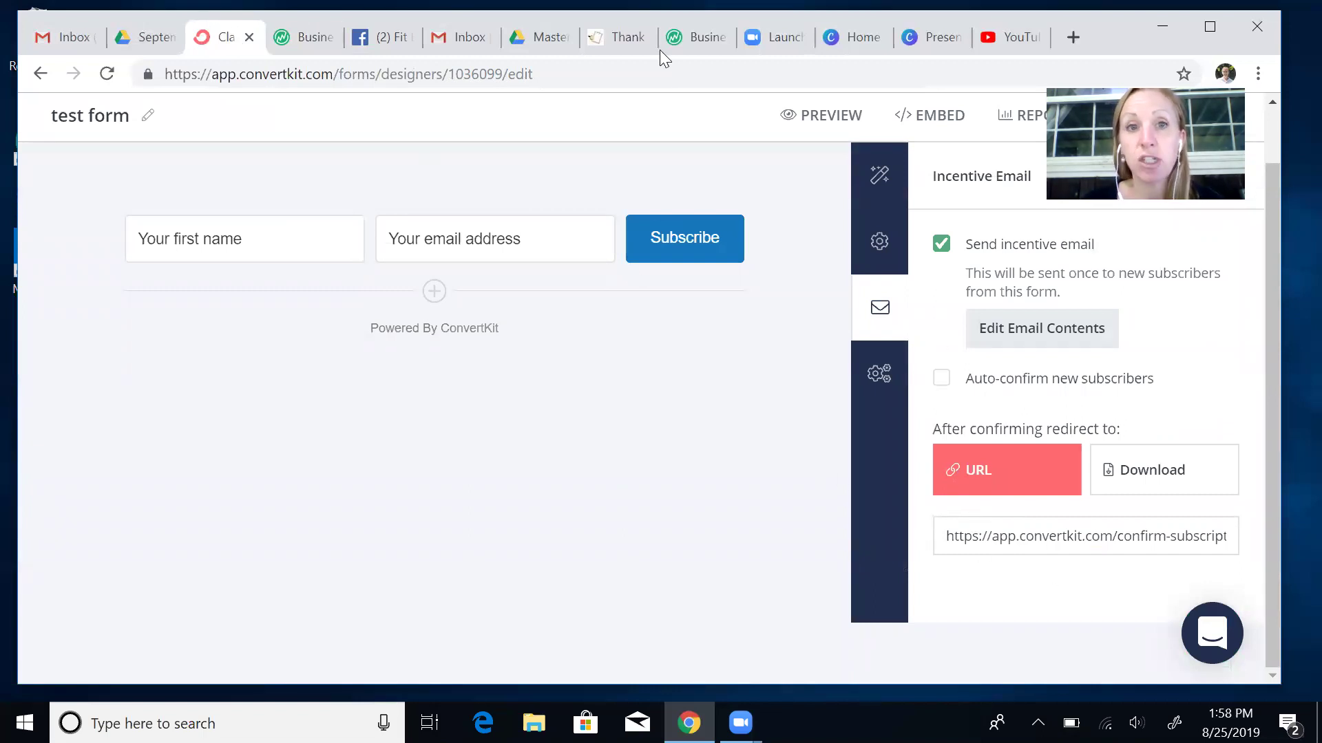
left_click(303, 43)
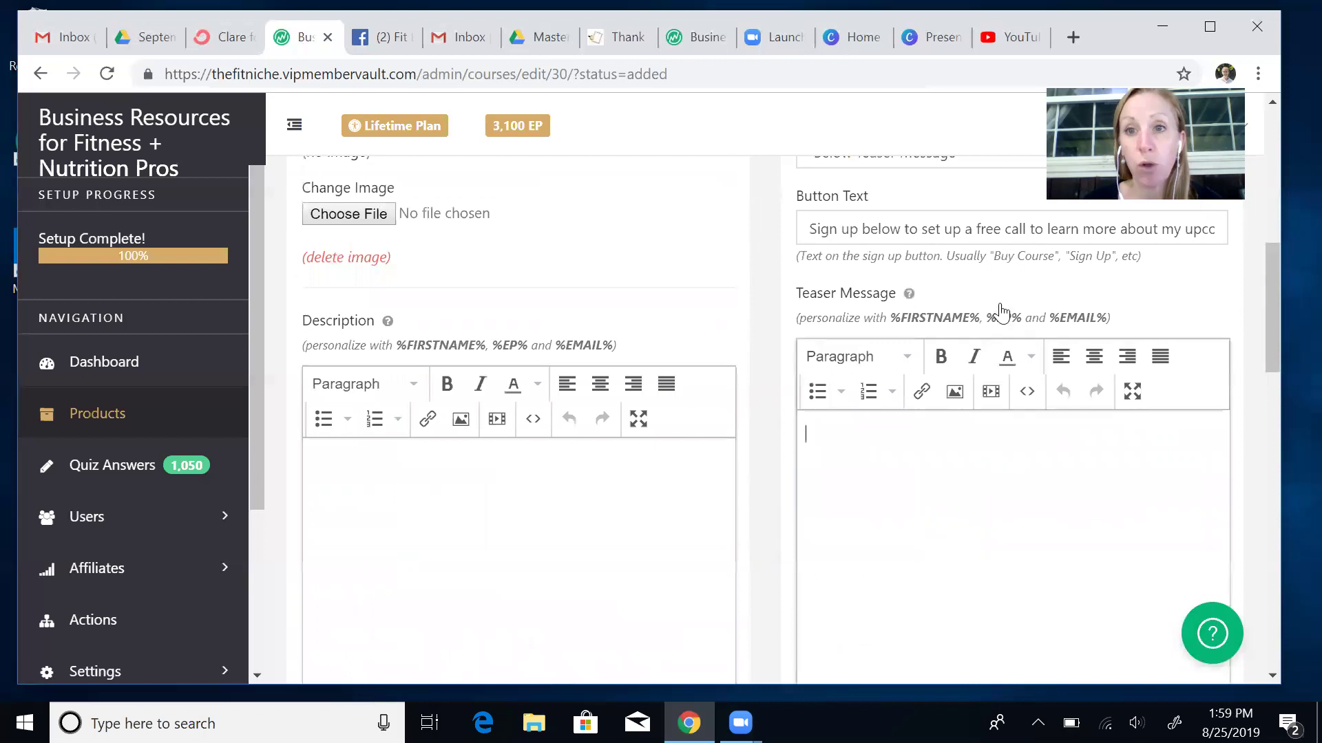
Switch to YouTube and open the signed-in account's own channel.
left_click(994, 39)
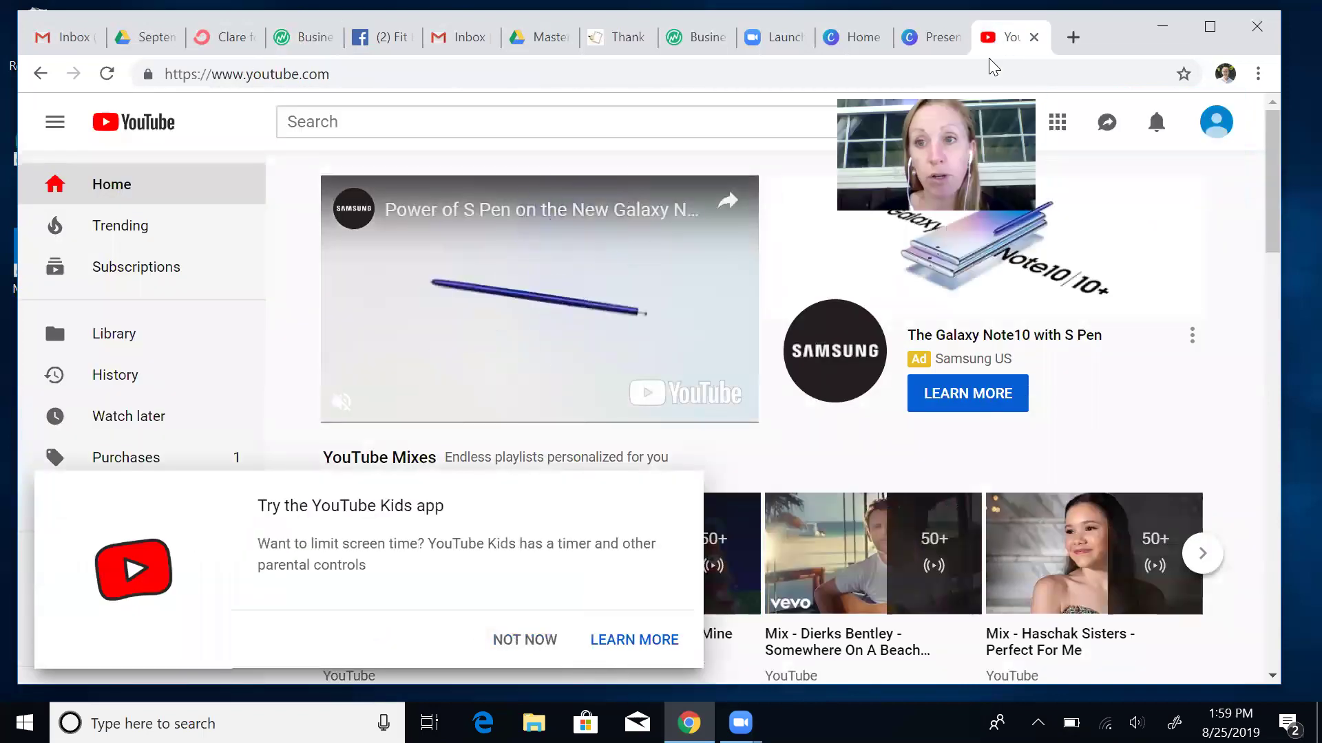
left_click(1216, 122)
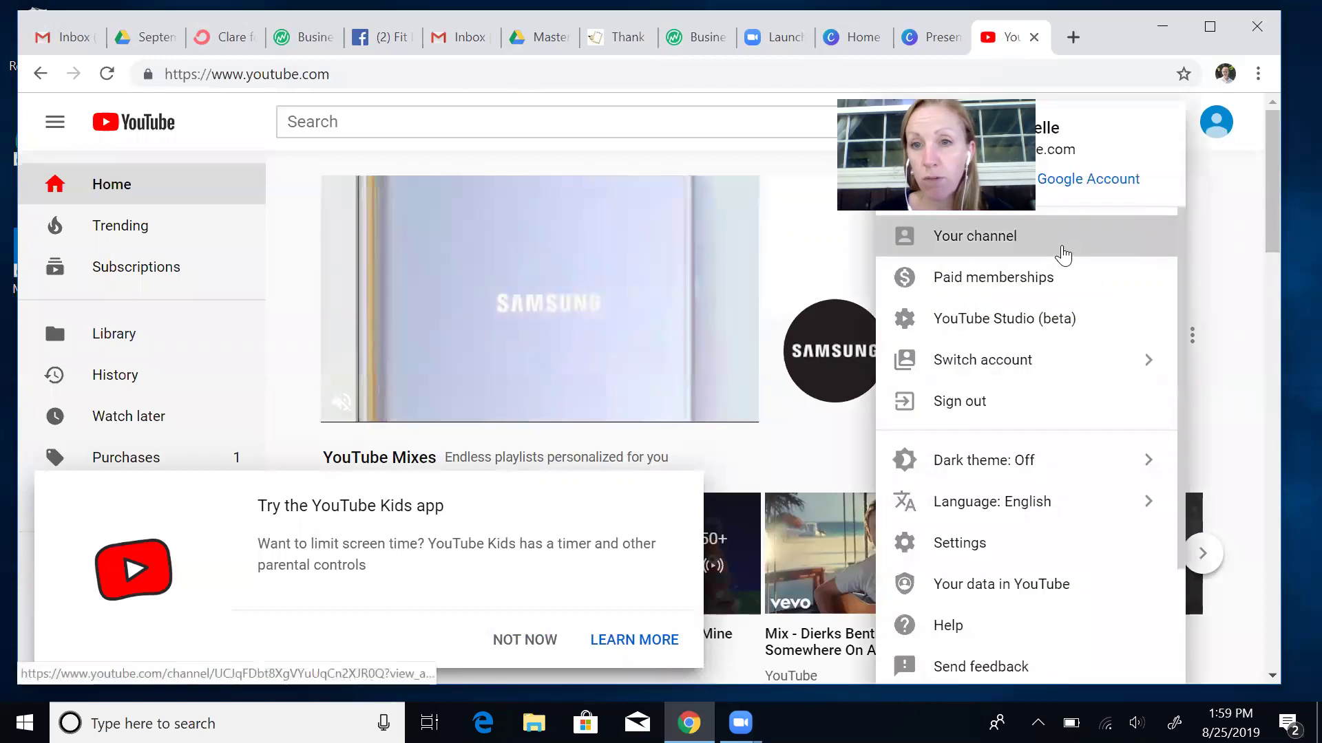
left_click(1064, 254)
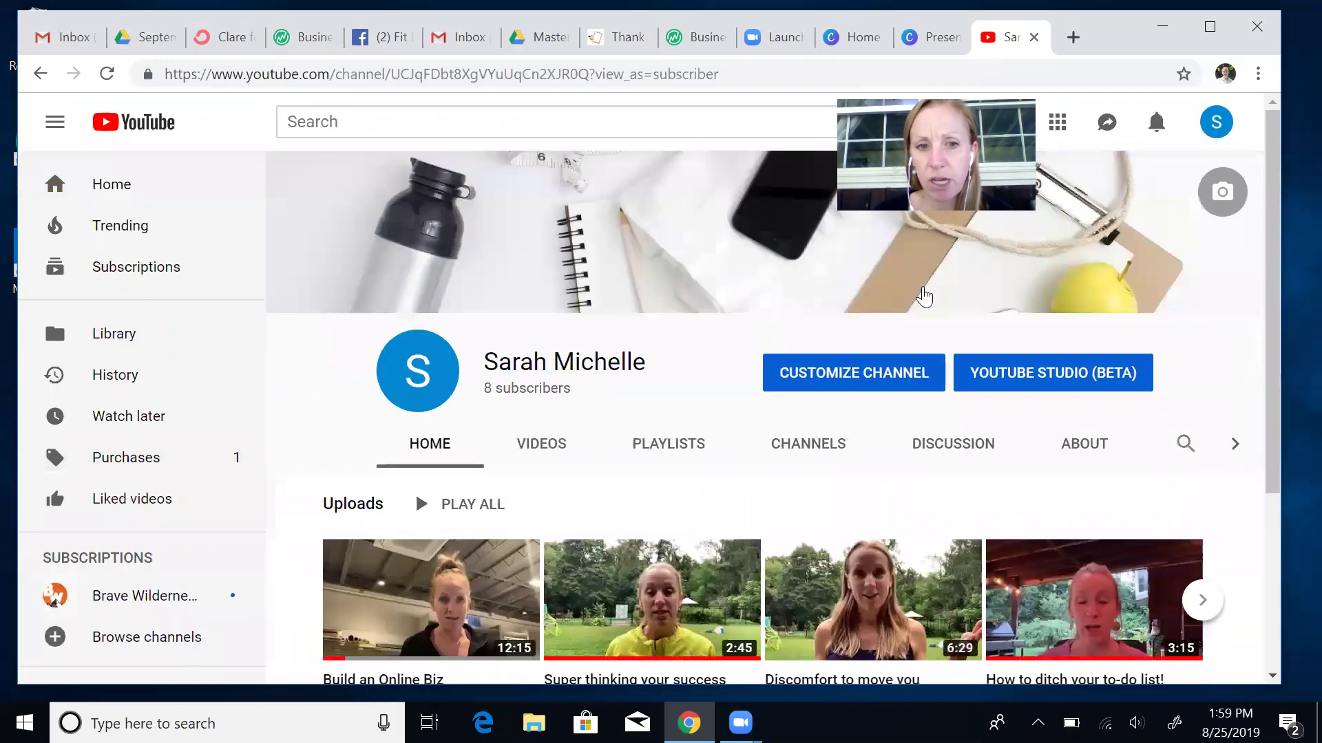
Open the "Build an Online Biz Framework" video, pause it and copy its share link.
left_click(452, 572)
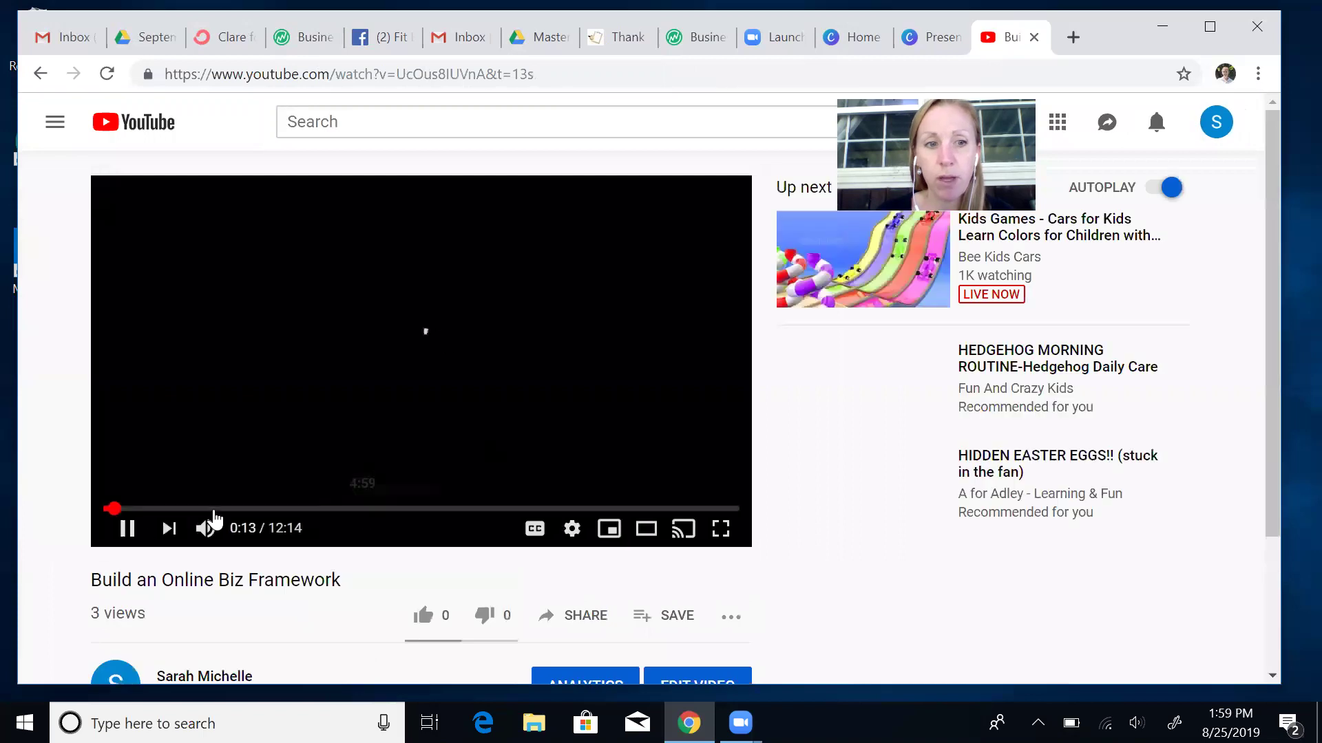
left_click(128, 530)
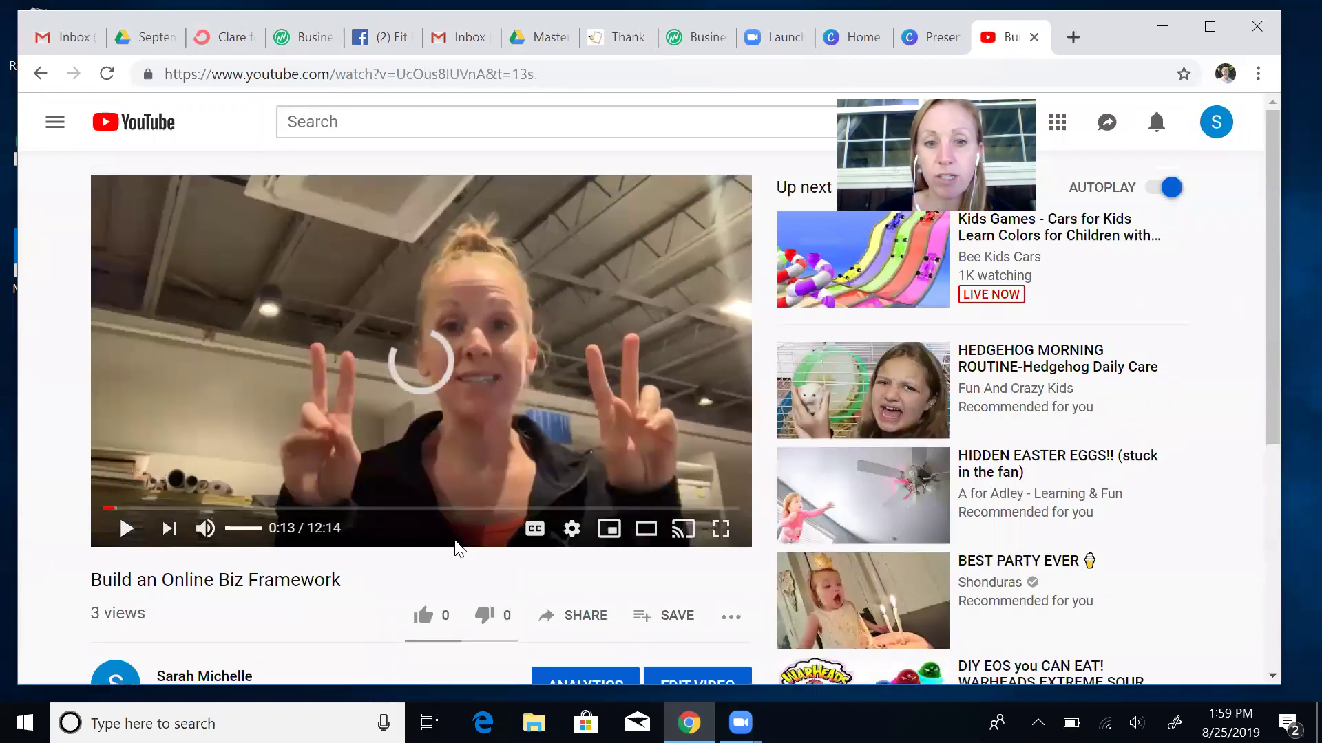
left_click(568, 623)
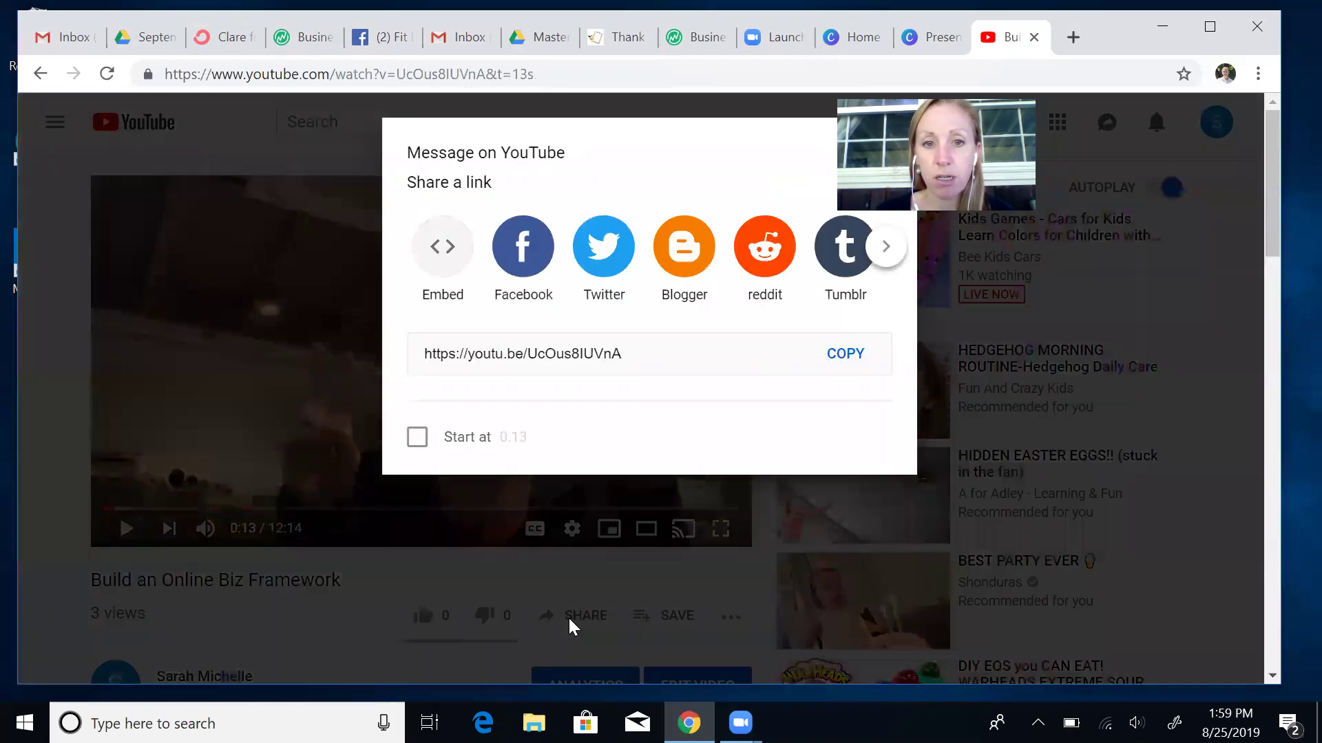
left_click(845, 446)
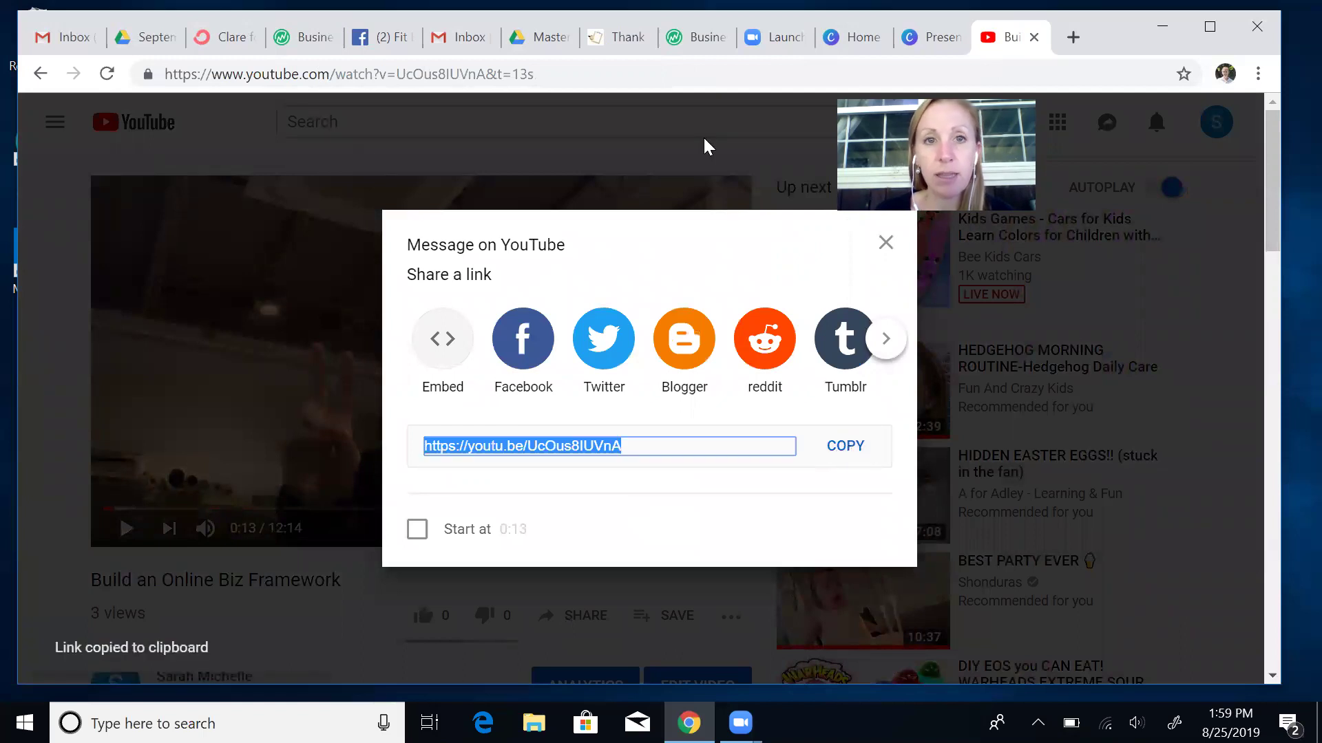
left_click(311, 39)
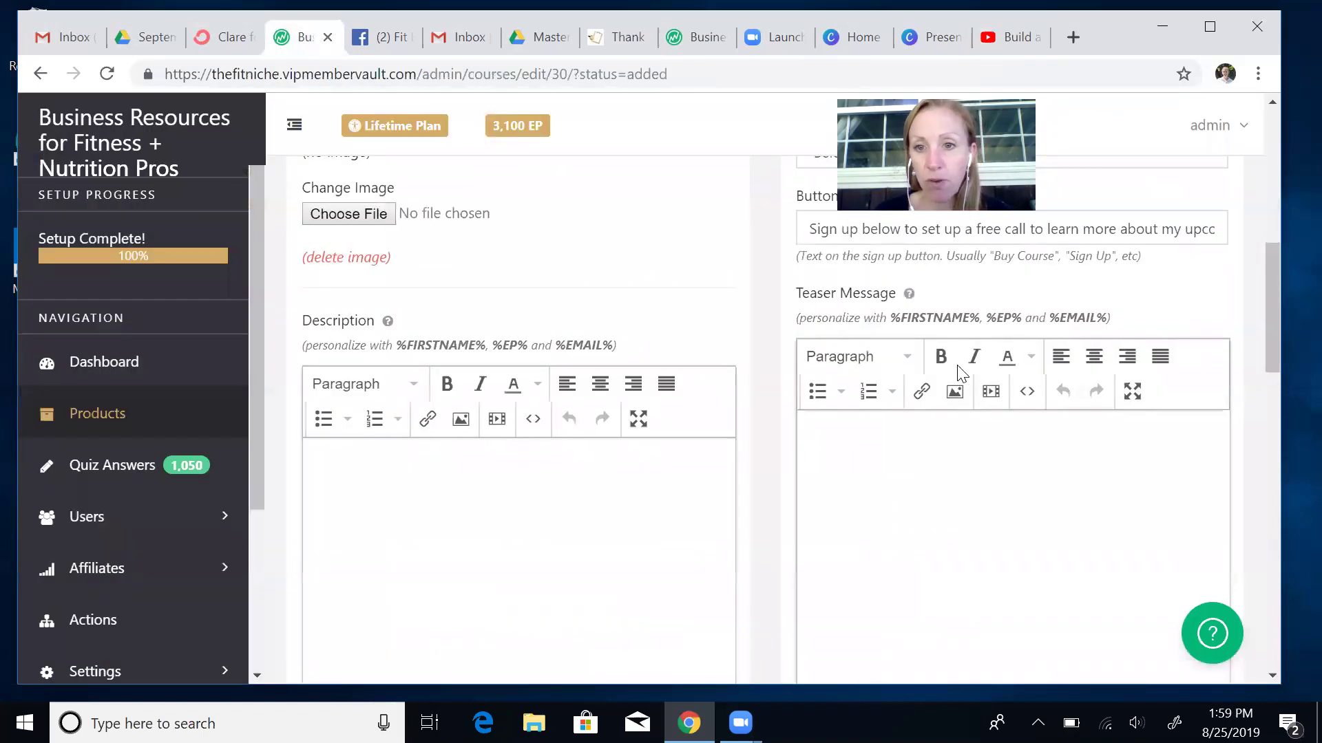
left_click(991, 394)
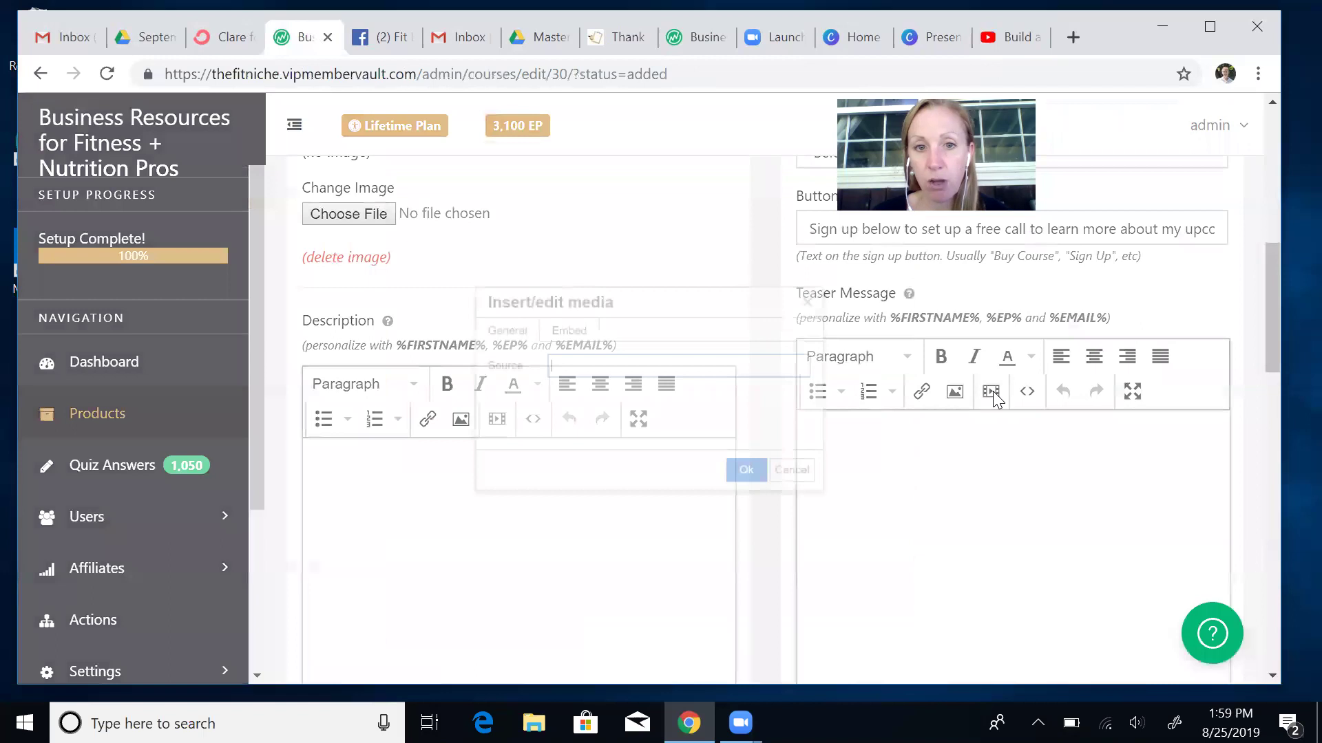
key("ctrl+v")
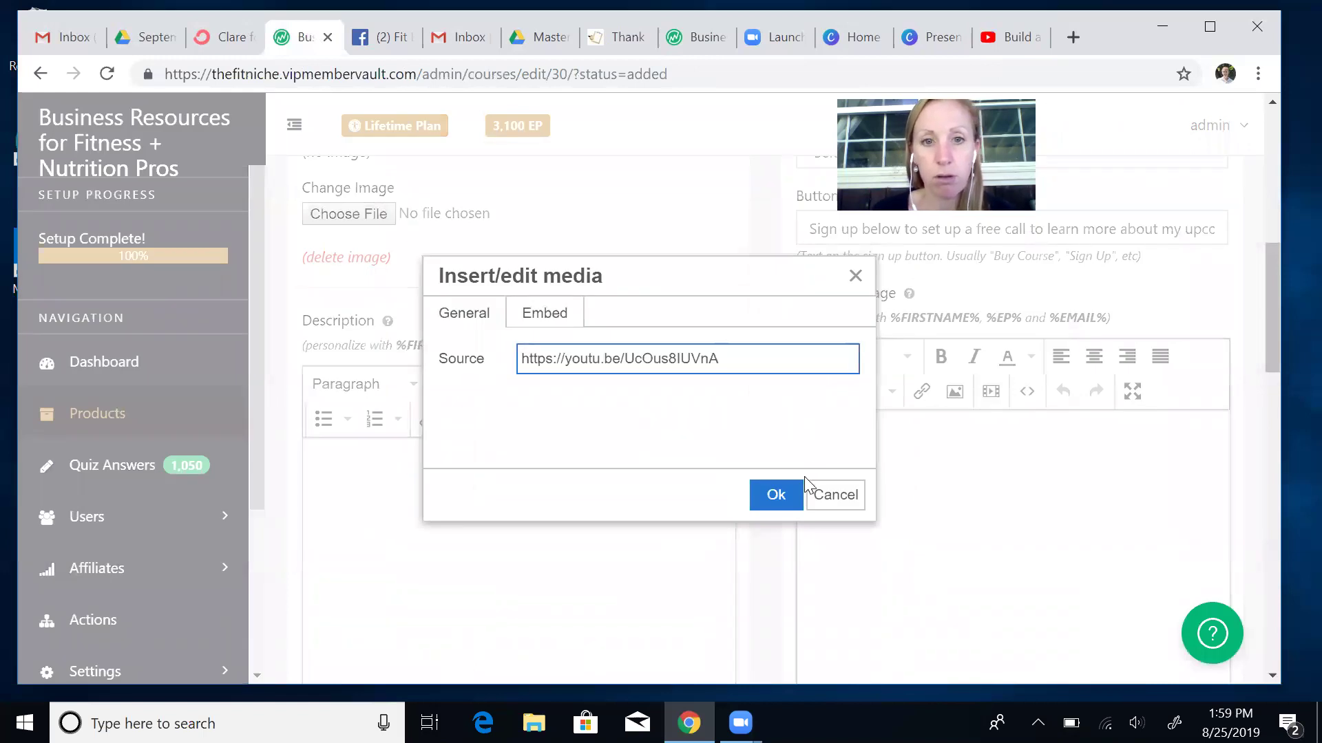
left_click(785, 494)
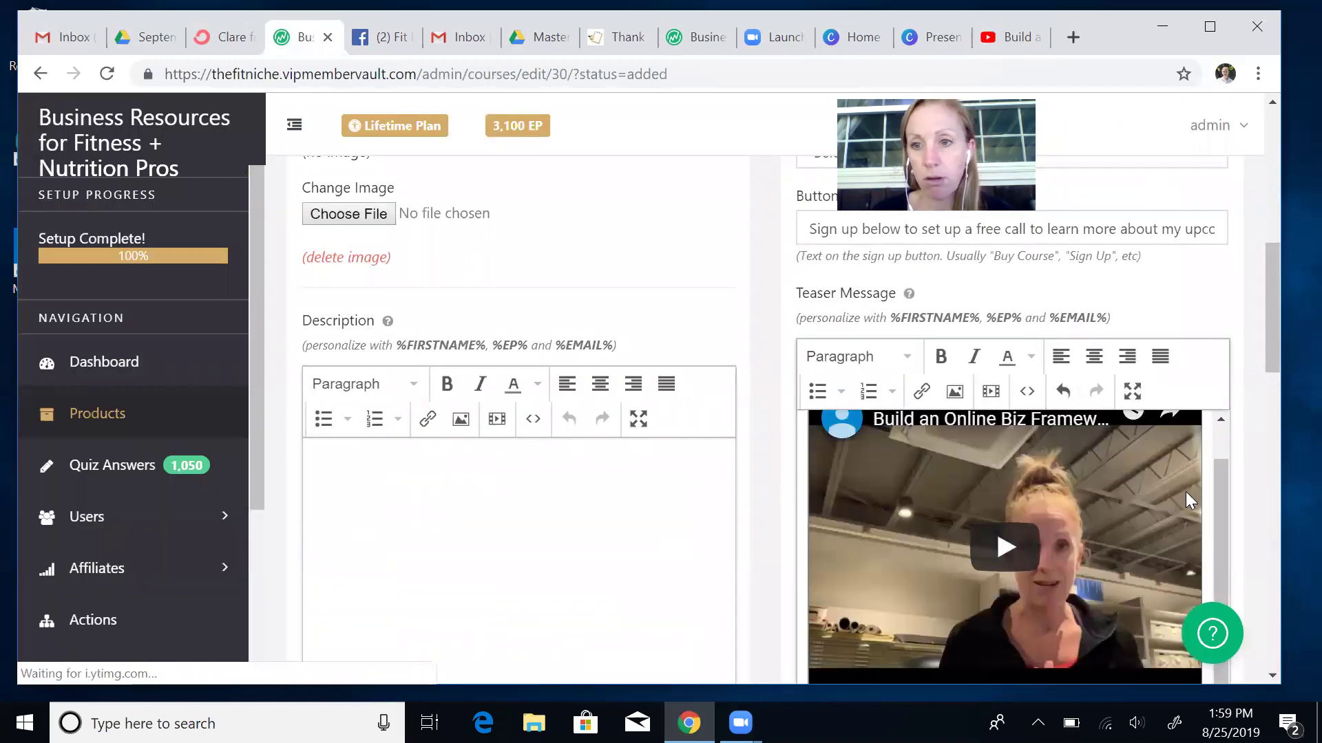
left_click_drag(1220, 476, 1217, 503)
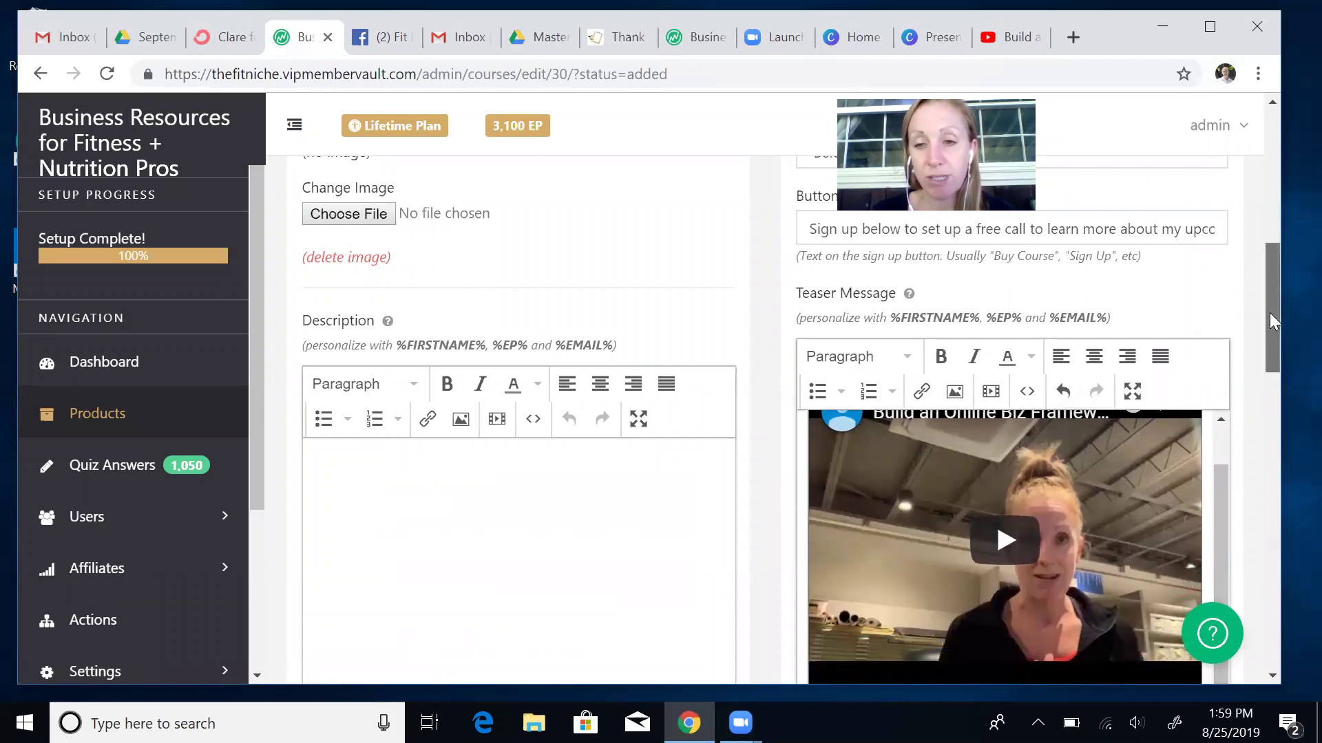
Replace the opt-in checkbox text with "Once you add your name and email, I will reach out to you. Here is more info about my upcoming program.".
left_click_drag(1269, 313, 1271, 341)
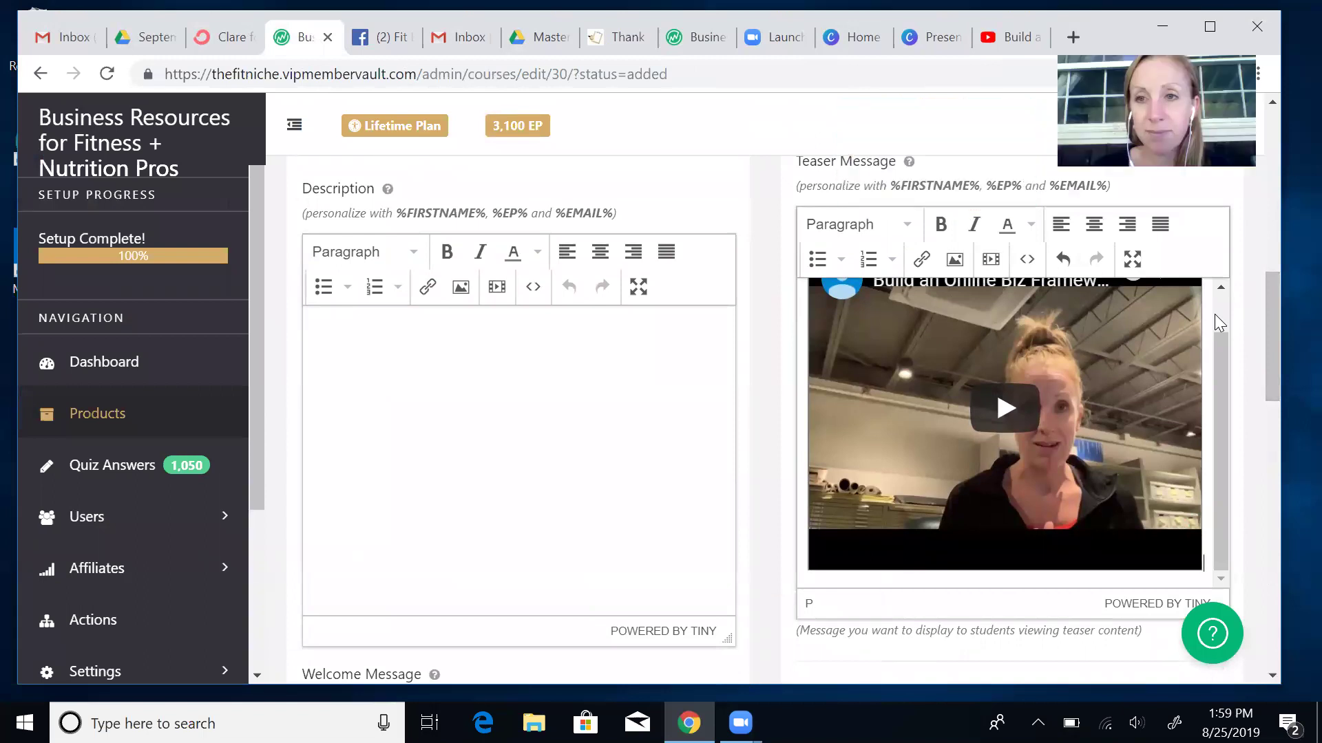
left_click_drag(1271, 283, 1270, 380)
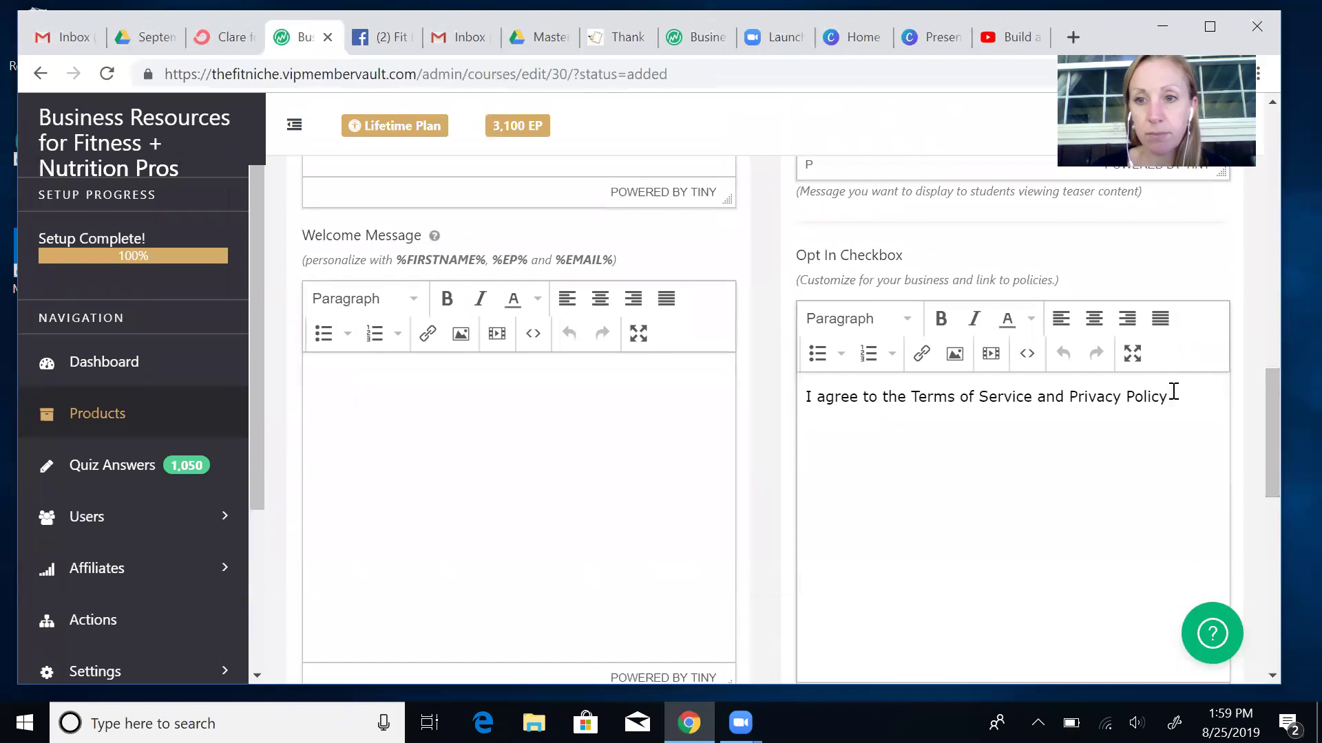
left_click_drag(1168, 396, 796, 430)
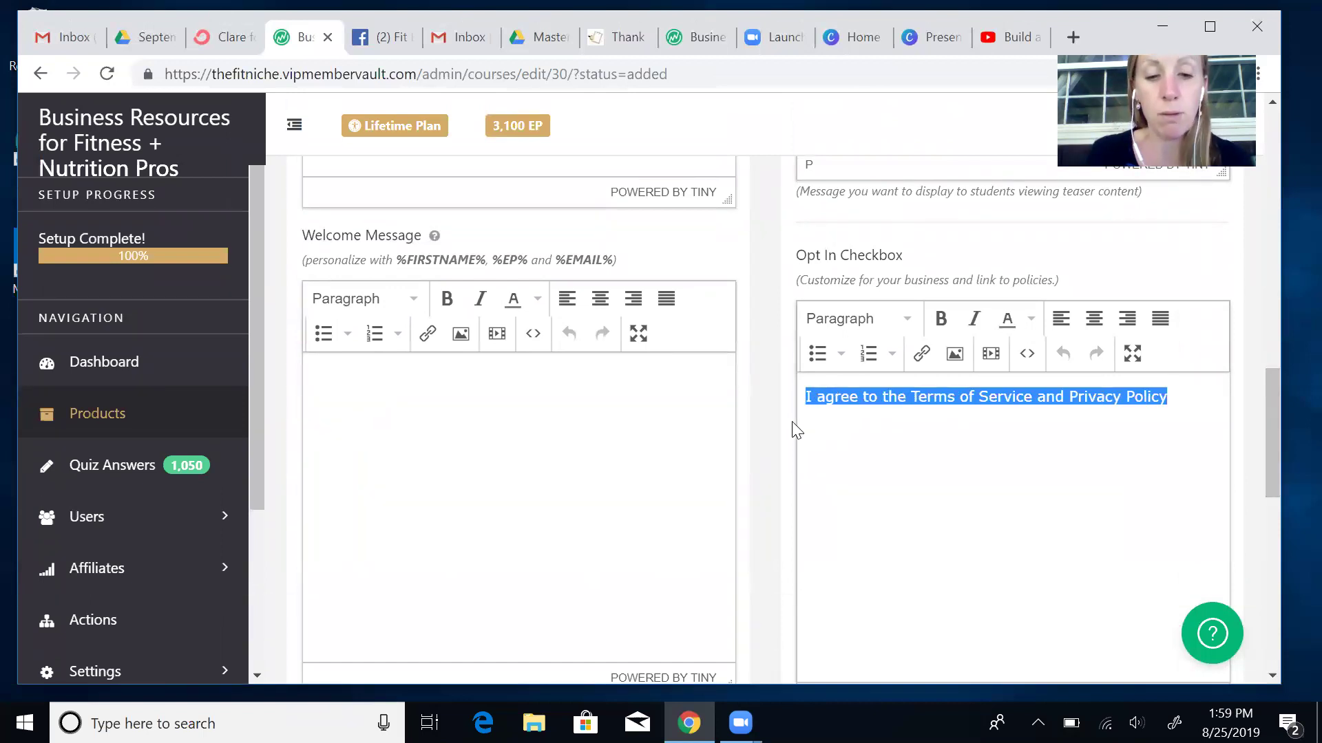
type("O")
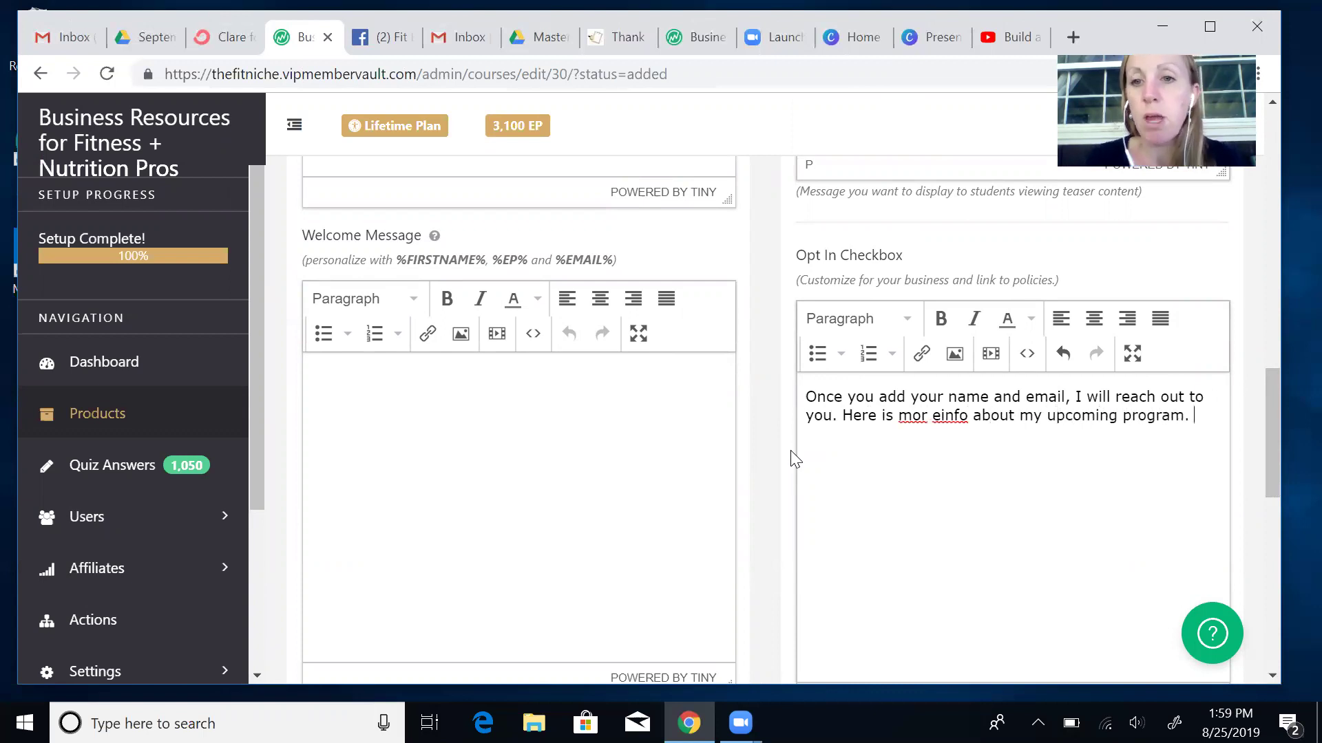
key("BackSpace")
key("Right")
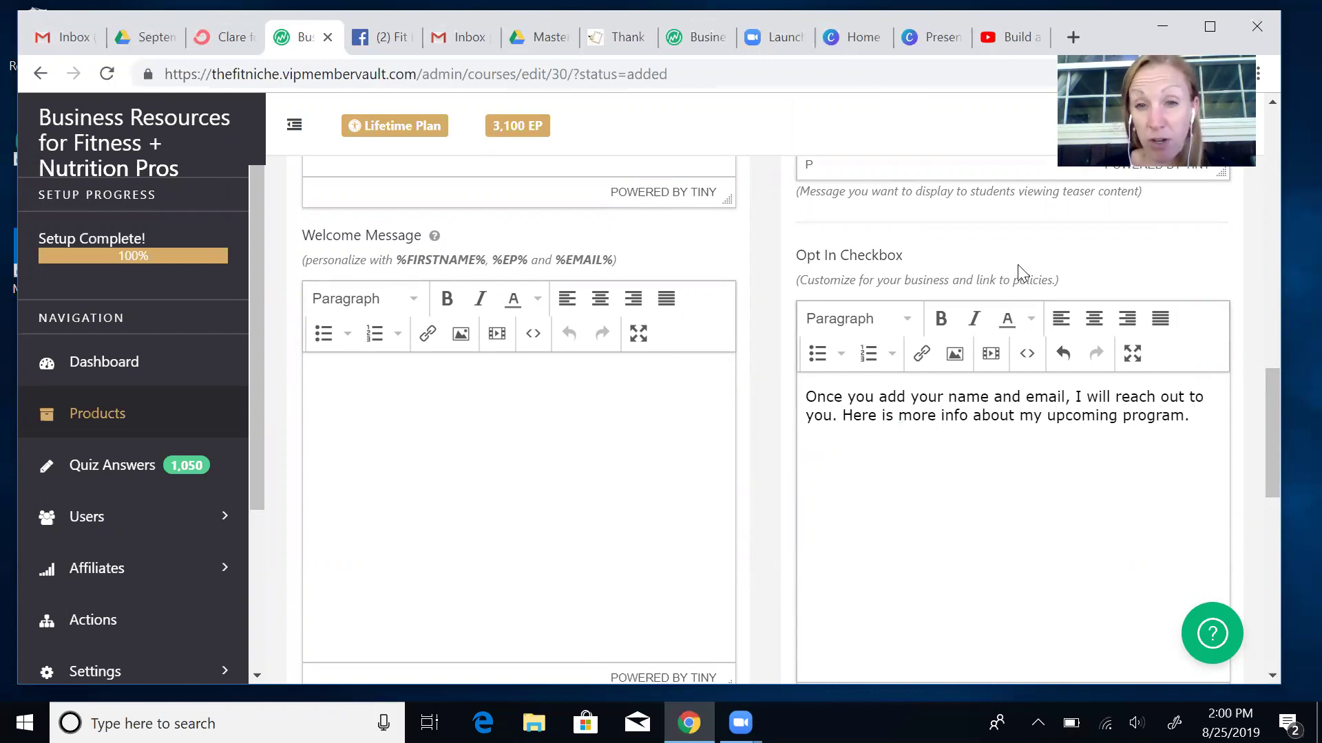
Review the product's ConvertKit form and tracking code options, and return to the list of all products.
left_click_drag(1267, 399, 1259, 509)
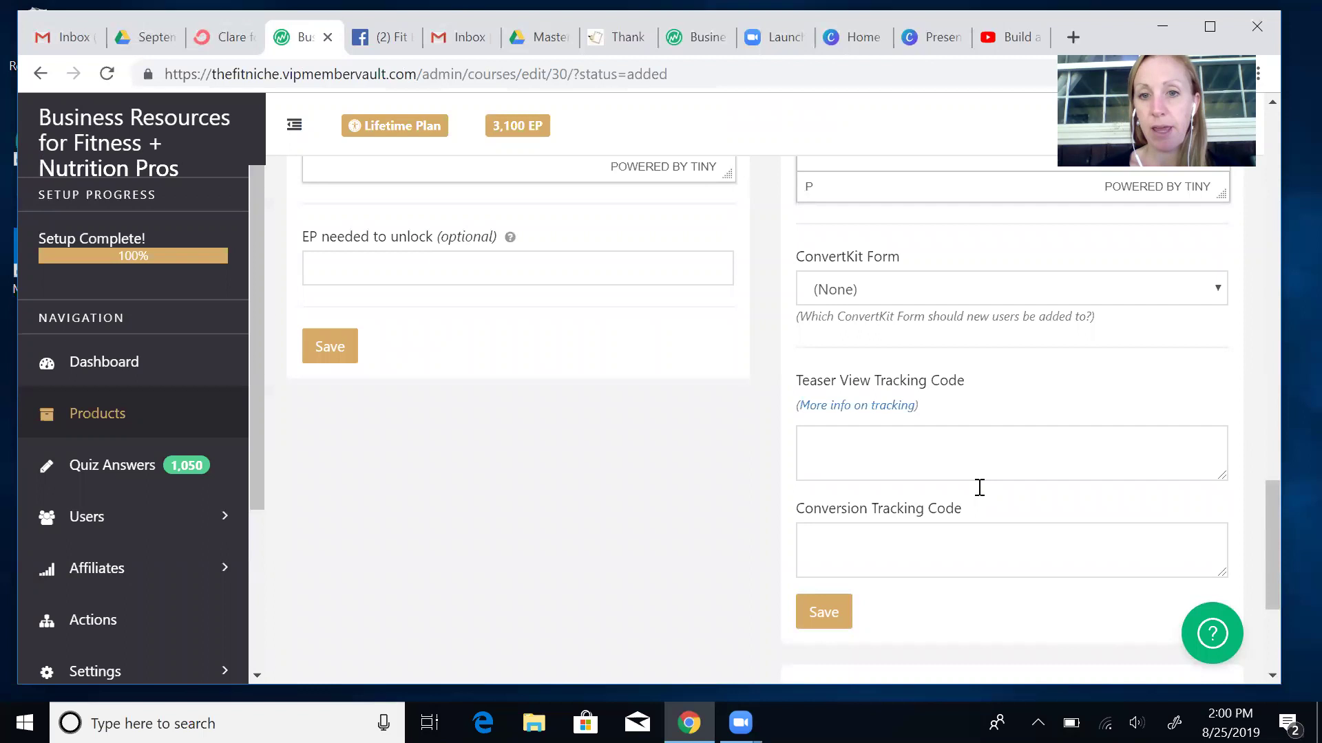
left_click_drag(1272, 526, 1209, 585)
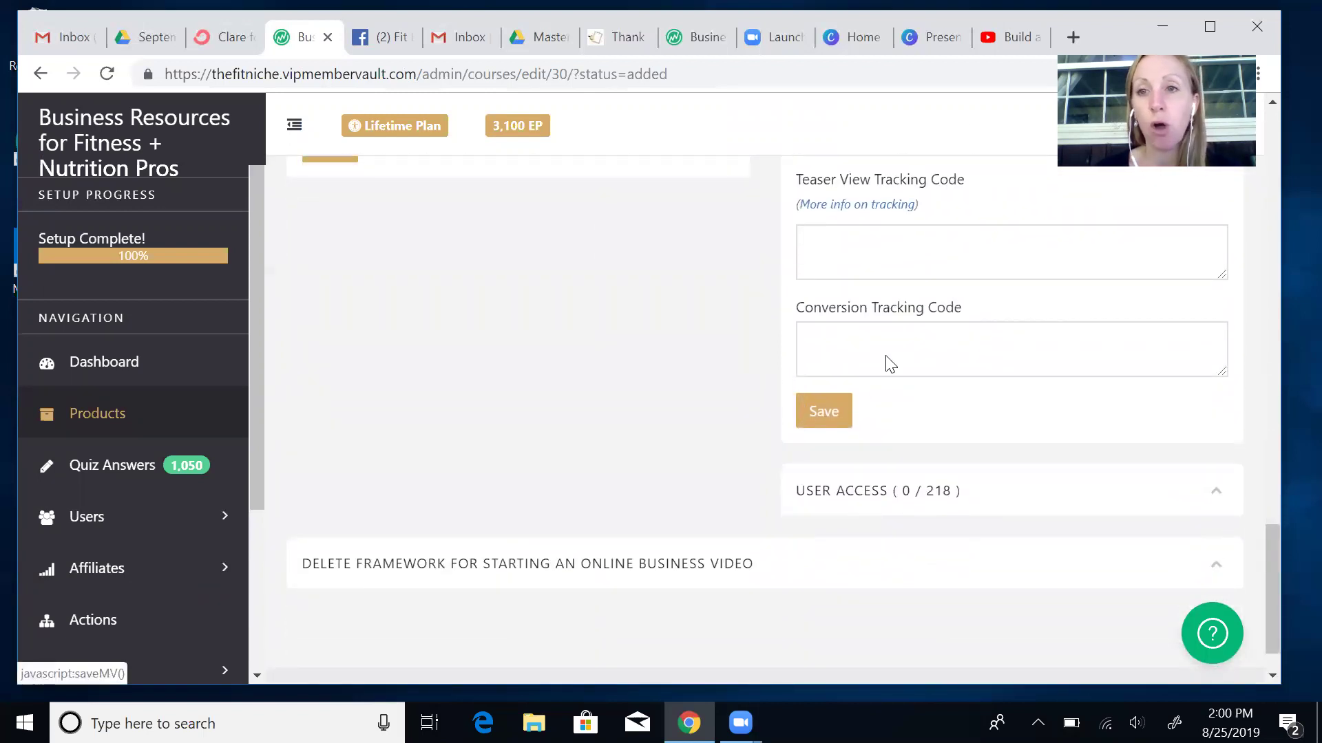
left_click_drag(1277, 552, 1242, 177)
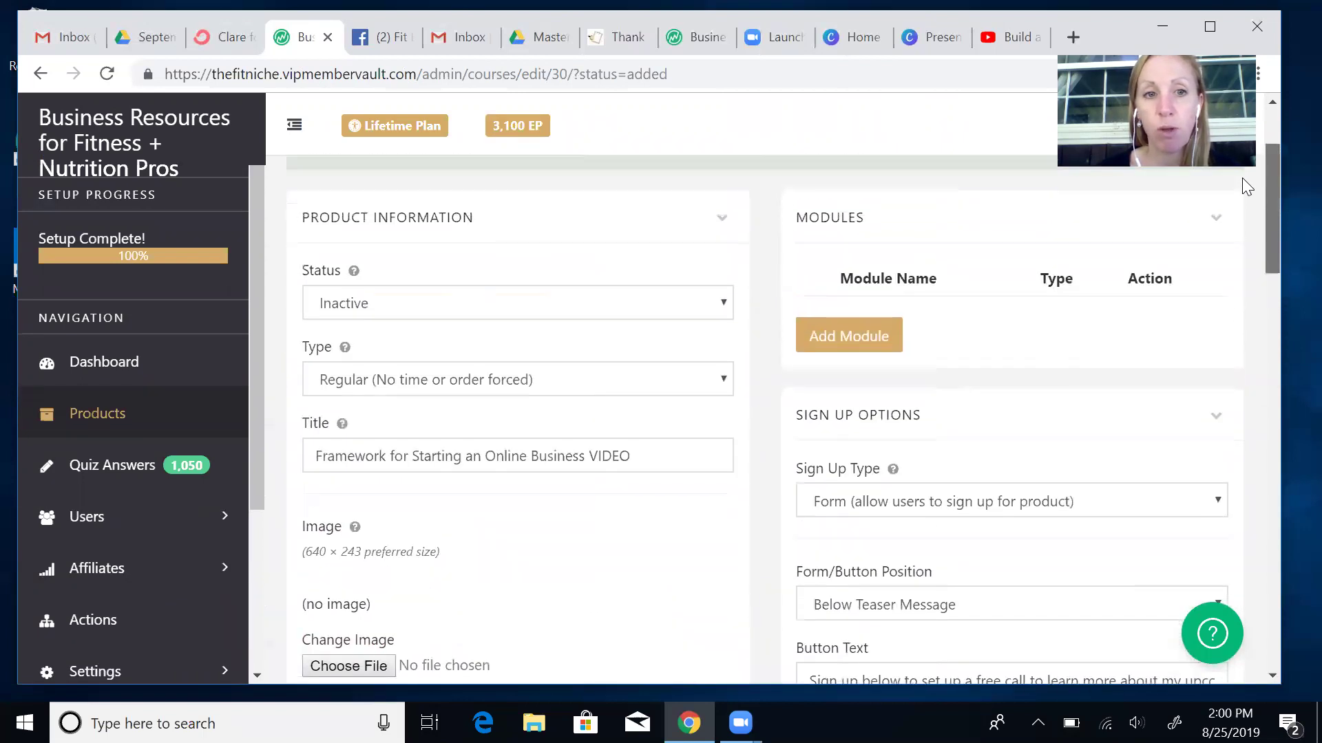
left_click(88, 411)
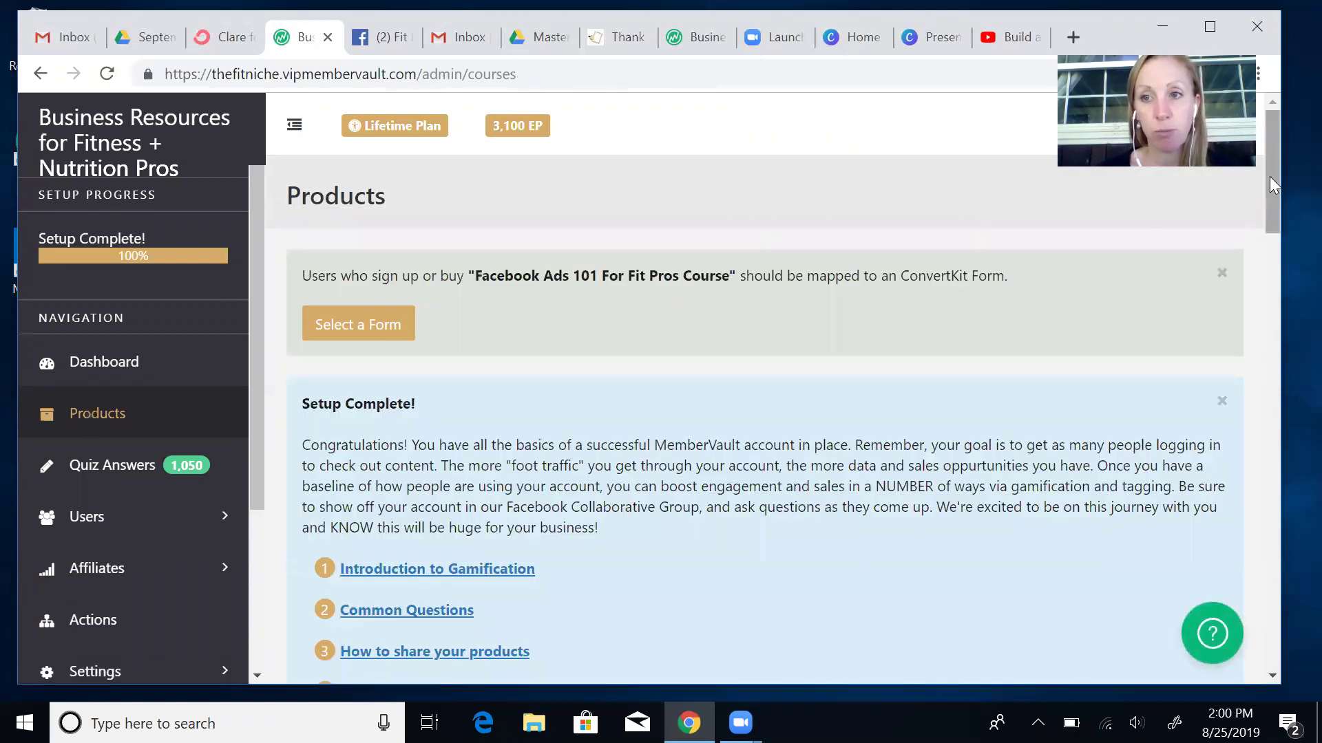
Search the available and hidden products for the new "Framework for Starting an Online Business VIDEO" product.
left_click_drag(1272, 176, 1284, 324)
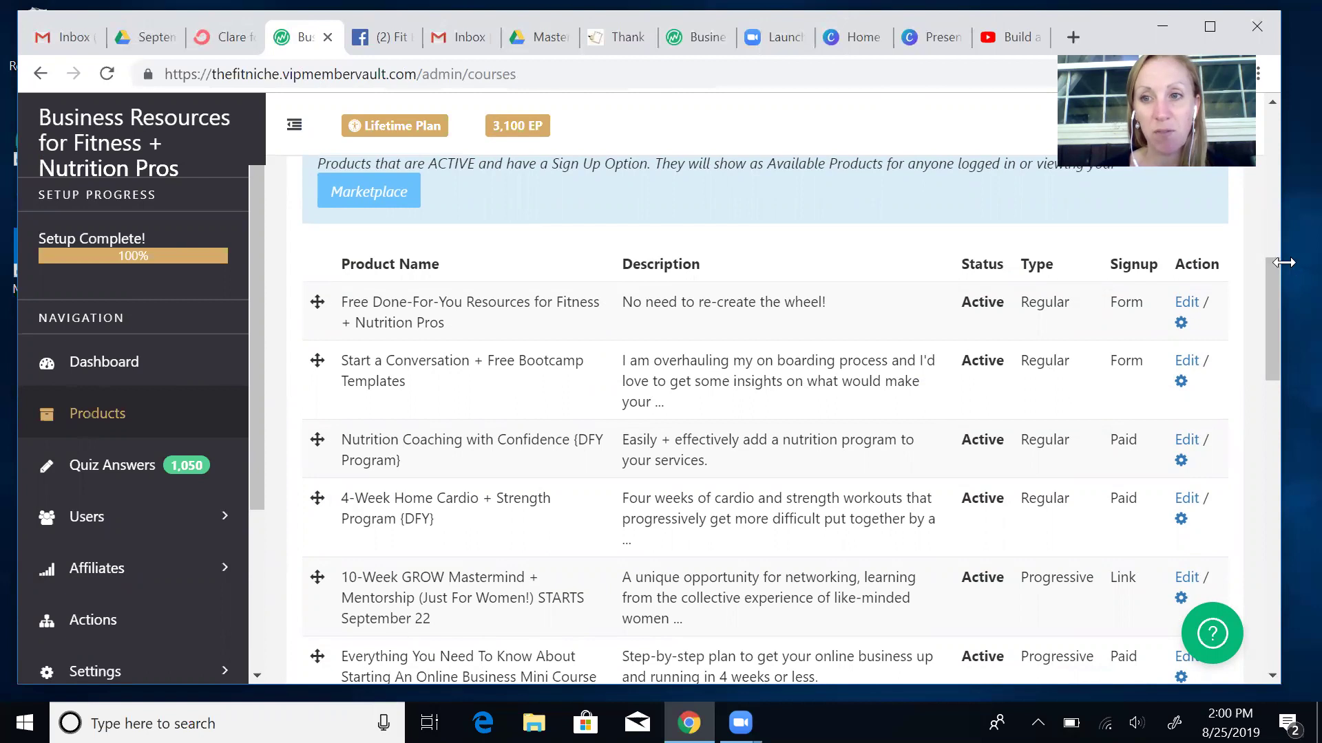
left_click_drag(1274, 274, 1279, 406)
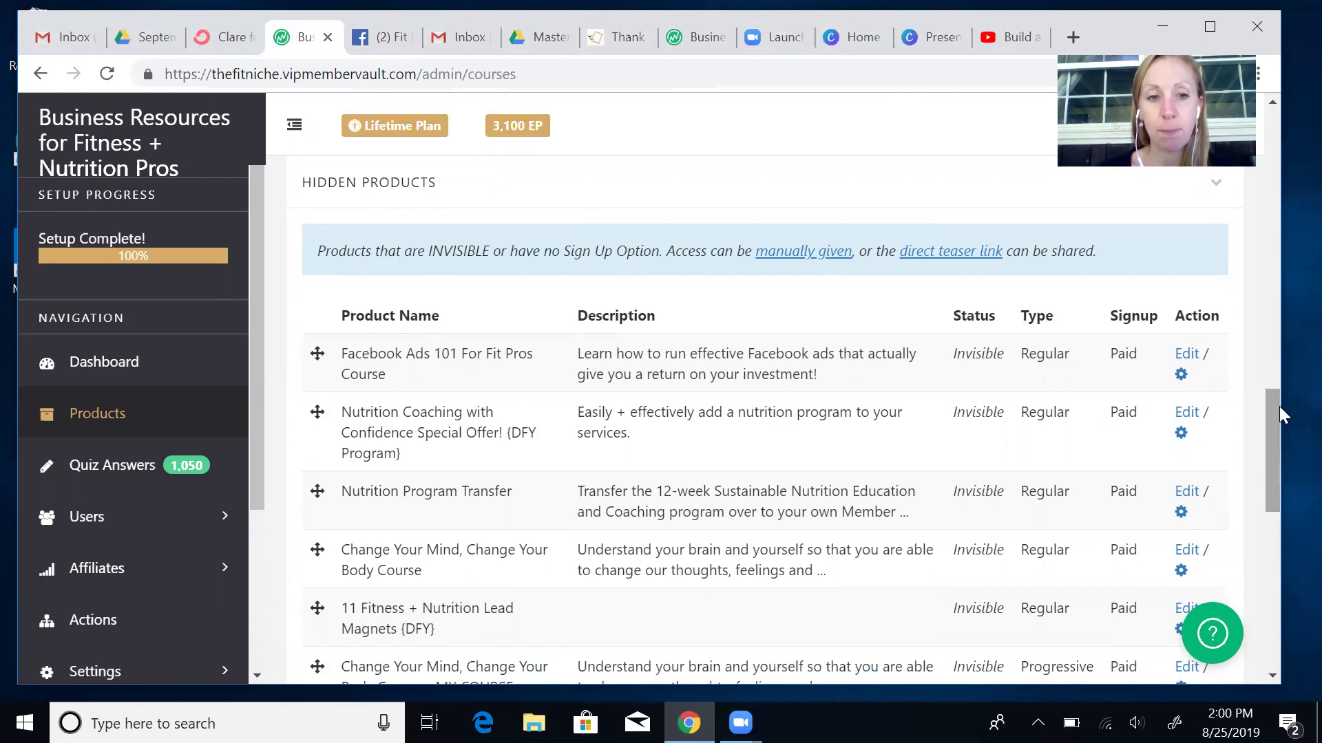
left_click_drag(1280, 408, 1272, 303)
scroll(1261, 244, "up", 10)
scroll(1261, 243, "down", 4)
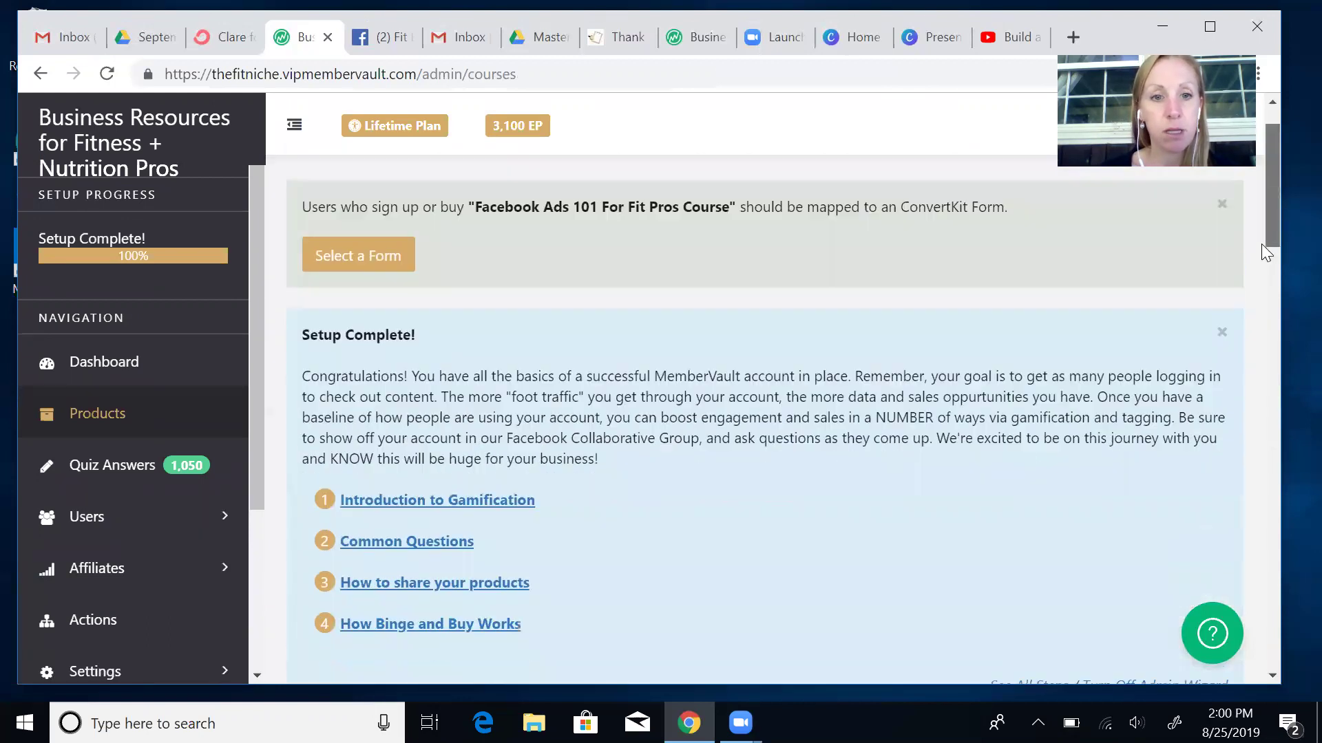
scroll(1248, 275, "down", 9)
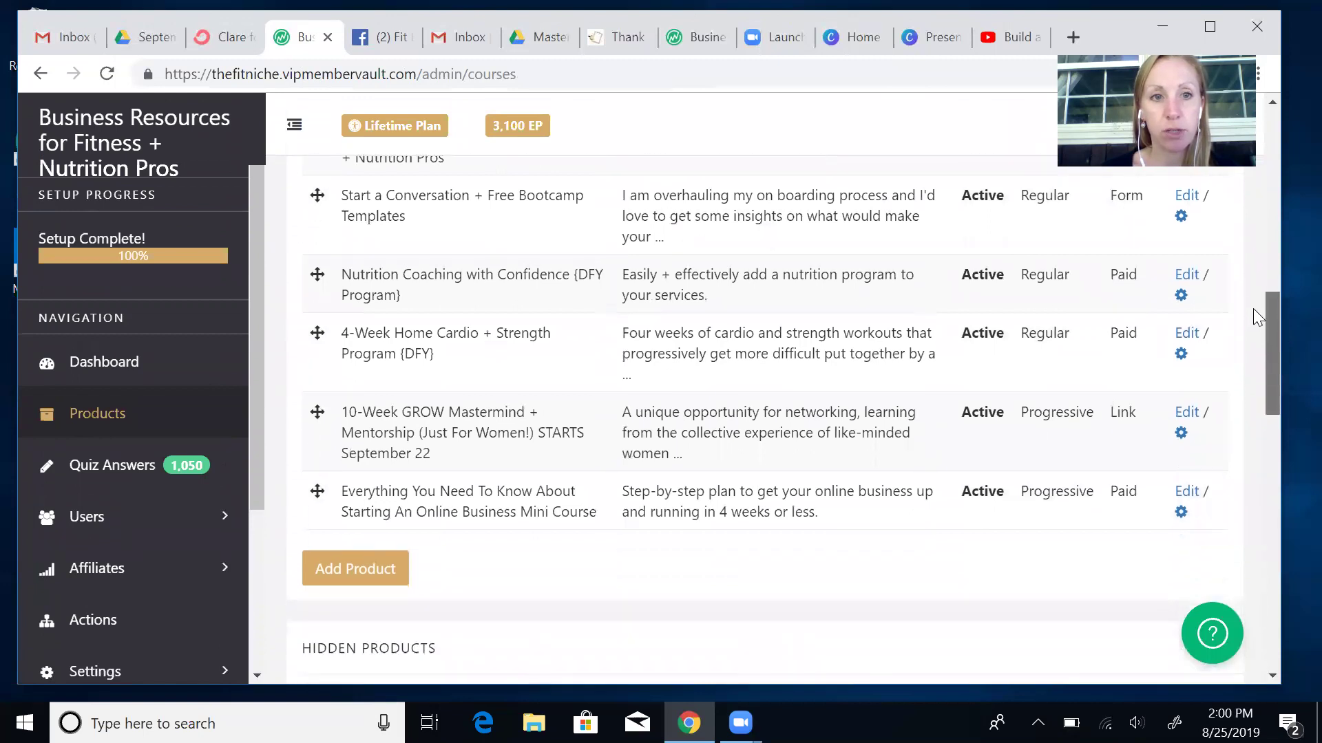
scroll(1253, 308, "up", 3)
scroll(1252, 303, "down", 7)
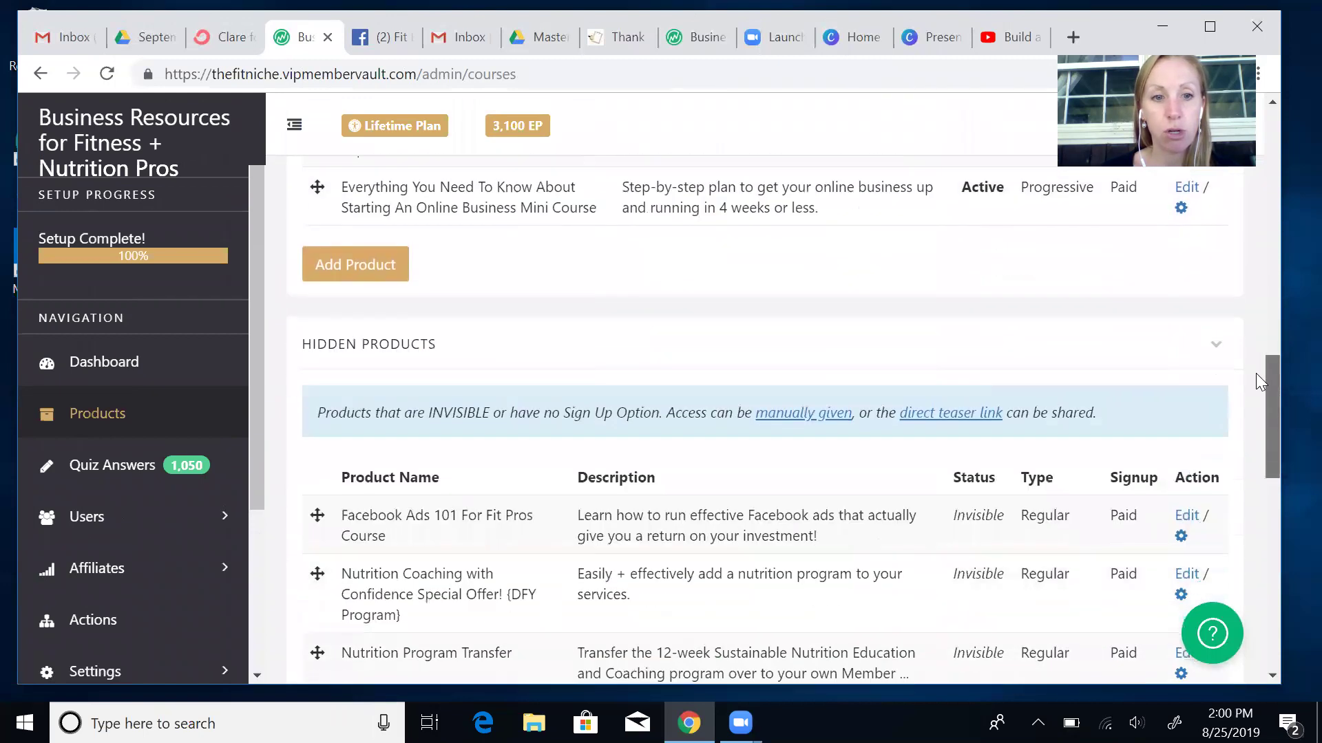
scroll(1257, 389, "down", 2)
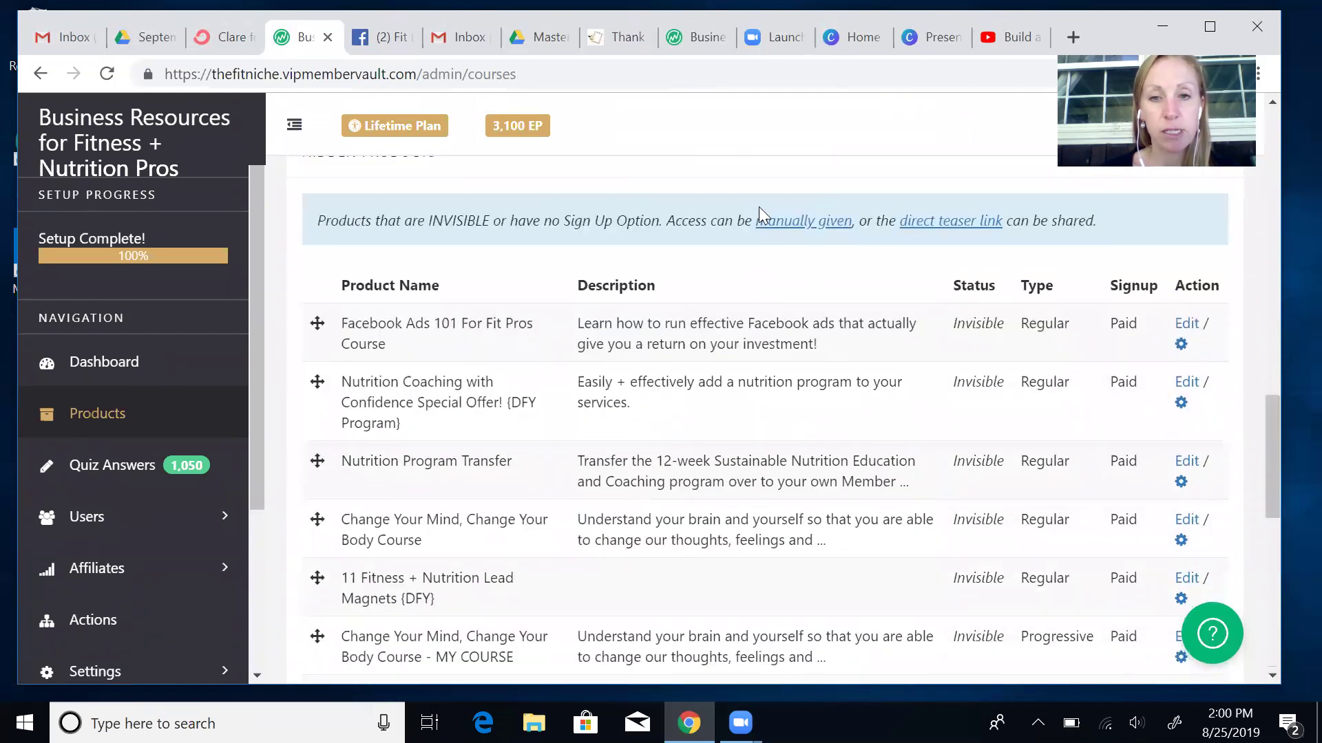
scroll(1276, 440, "down", 3)
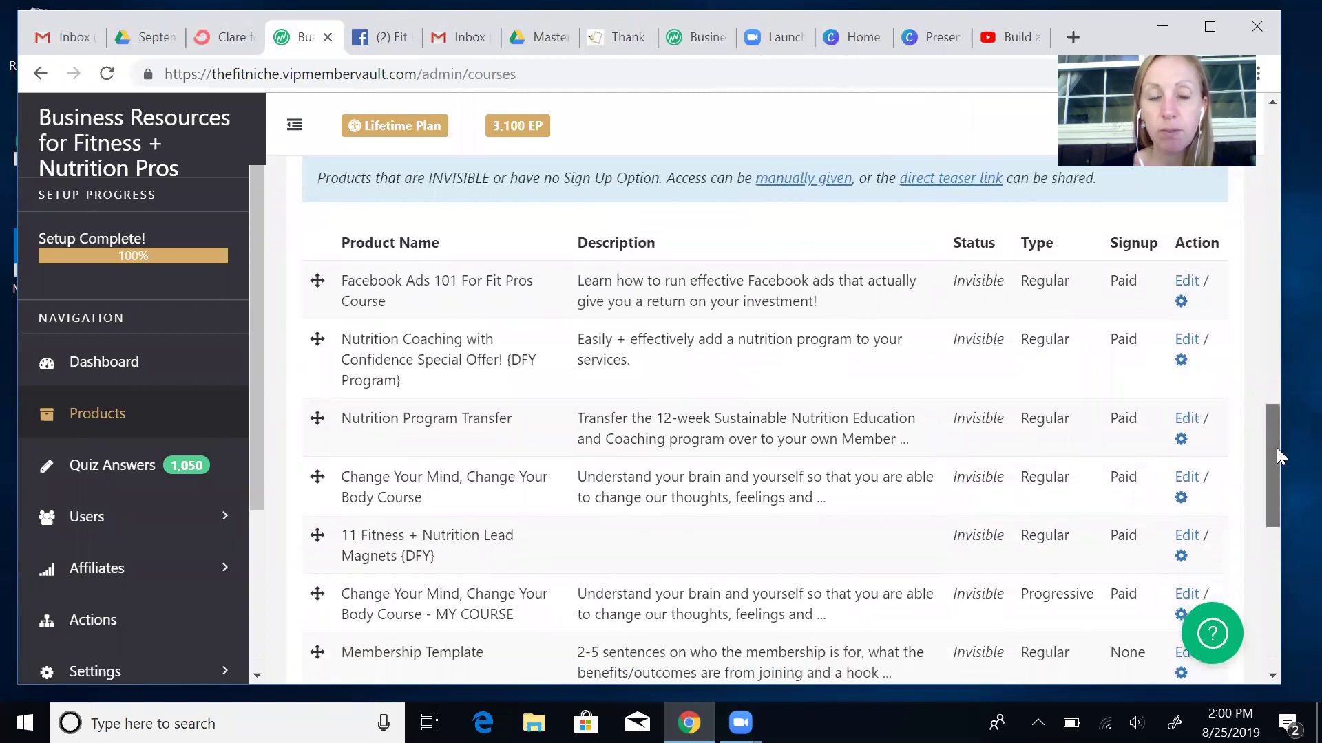
scroll(1287, 477, "down", 1)
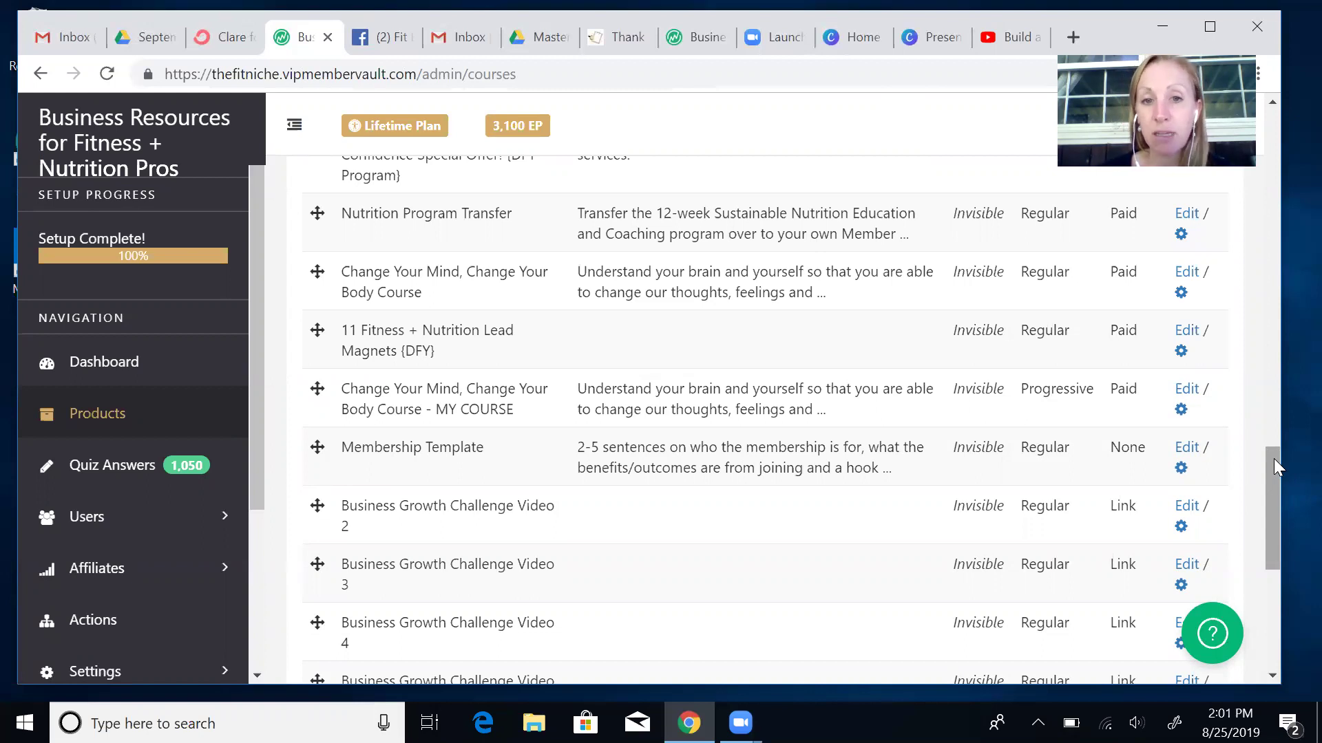
left_click_drag(1273, 459, 1262, 414)
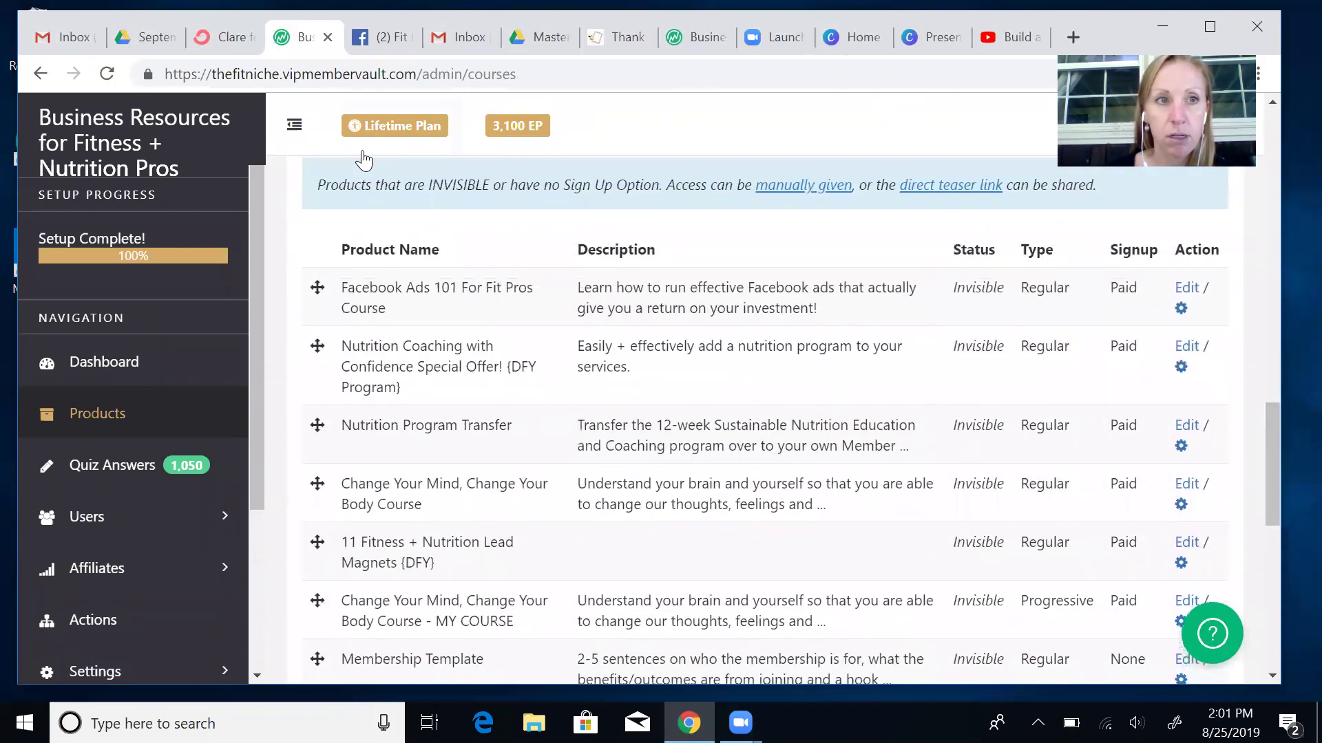
Reload the product list and check the hidden and available products again for the new video product.
left_click(694, 41)
left_click(302, 40)
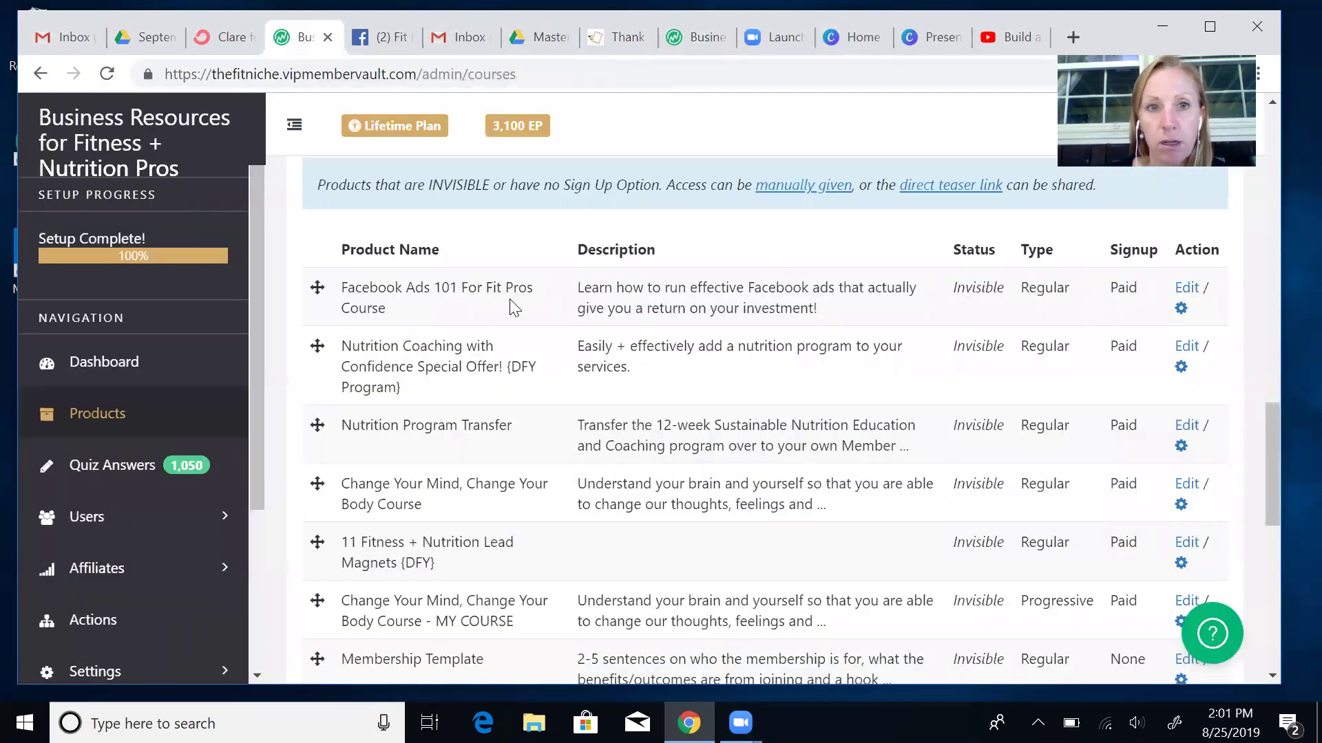
left_click(109, 73)
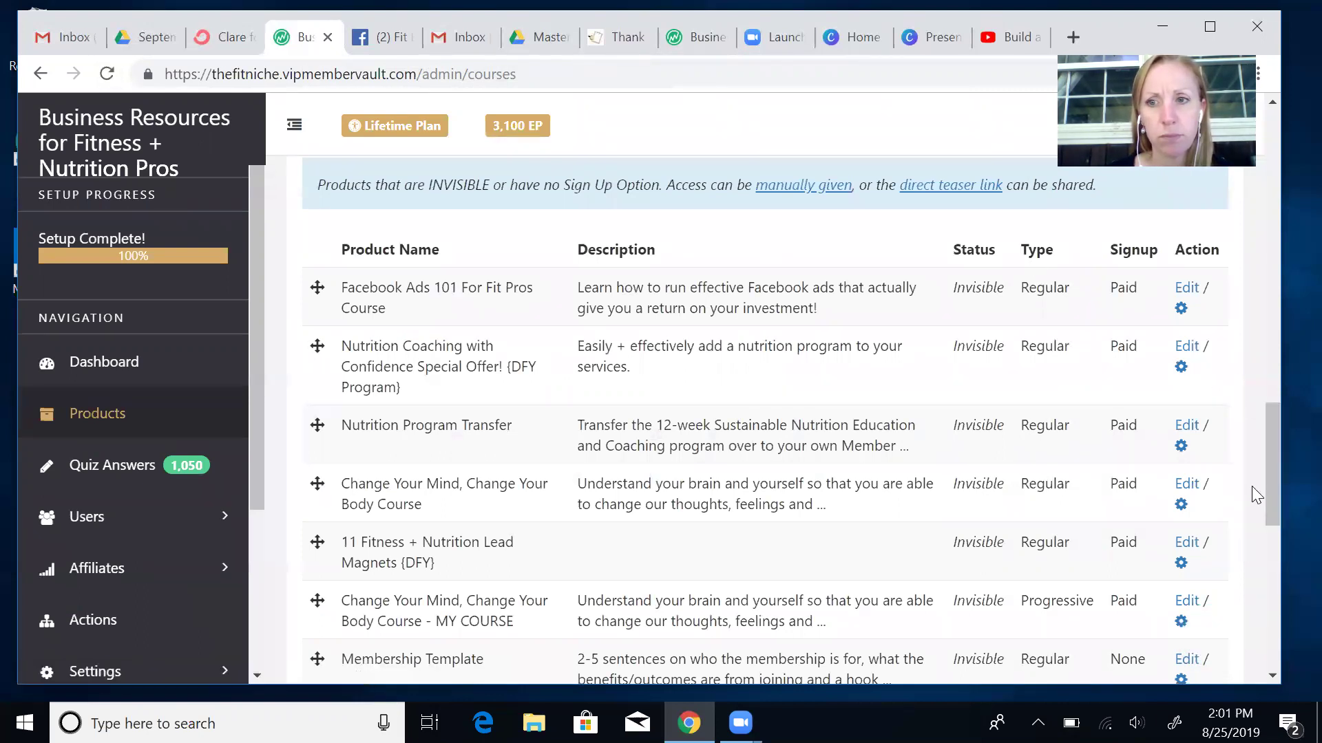
left_click_drag(1274, 443, 1257, 316)
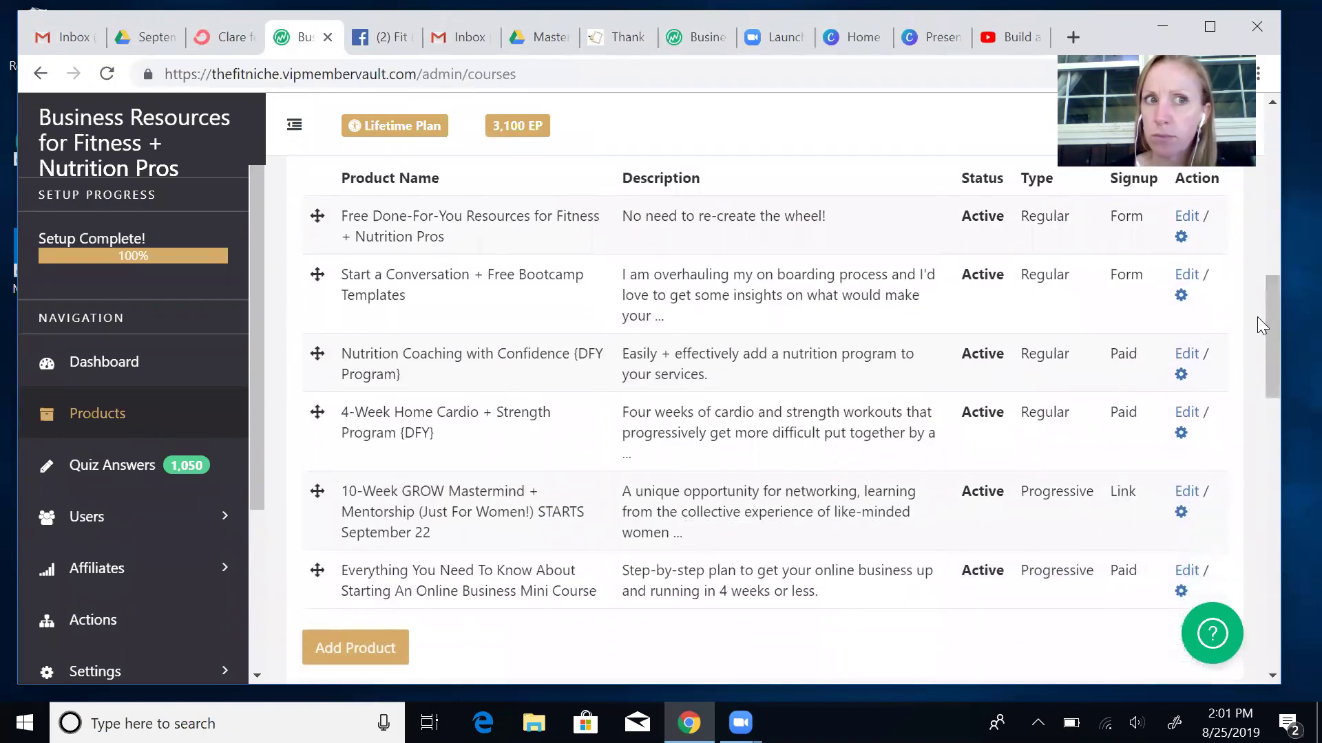
Go back to the new video product's edit page to check its status and title, and look through the hidden products once more.
left_click(38, 74)
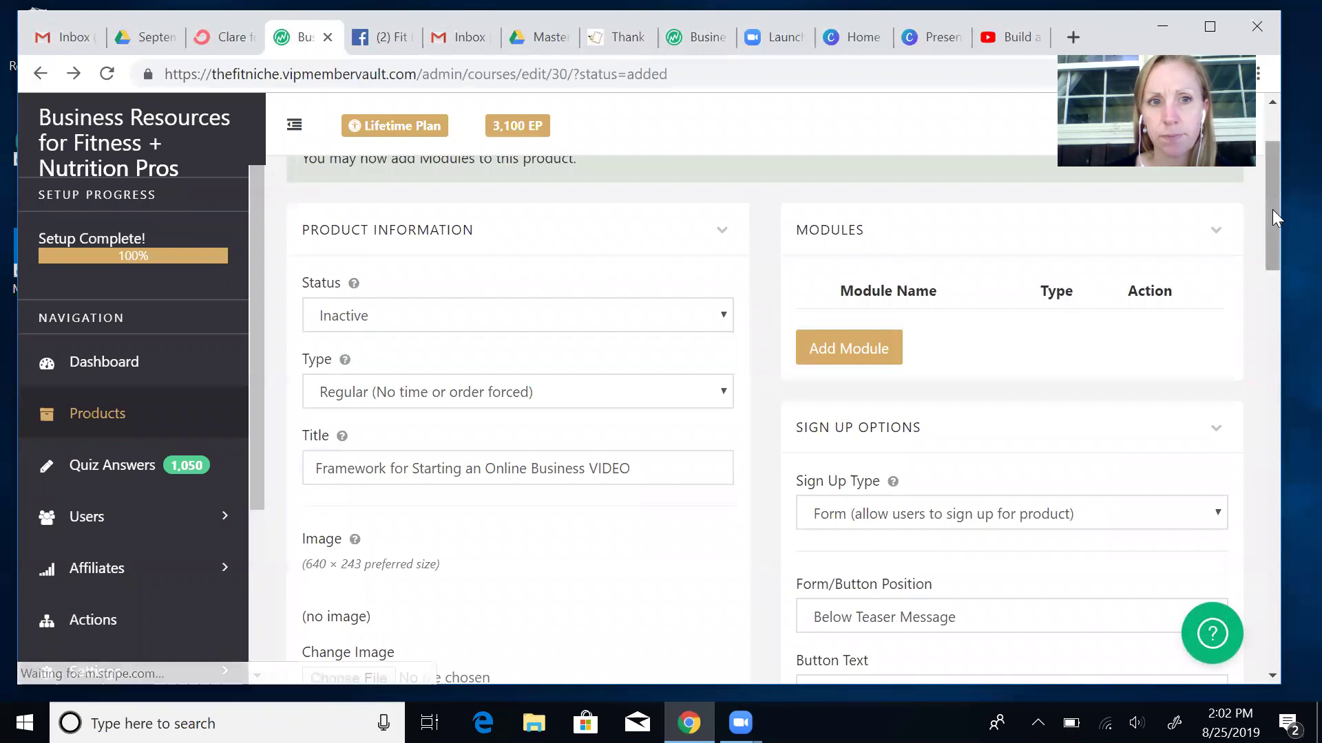
scroll(1272, 192, "up", 2)
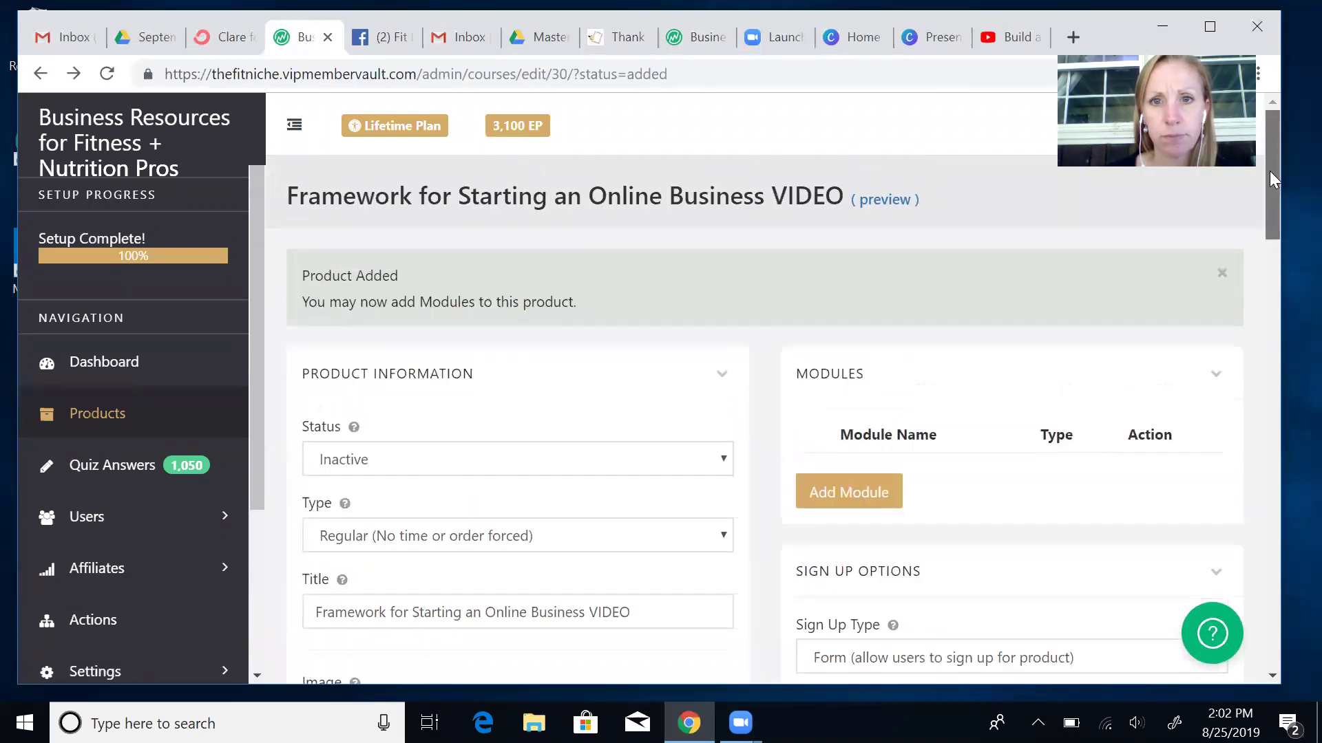
scroll(1272, 191, "down", 3)
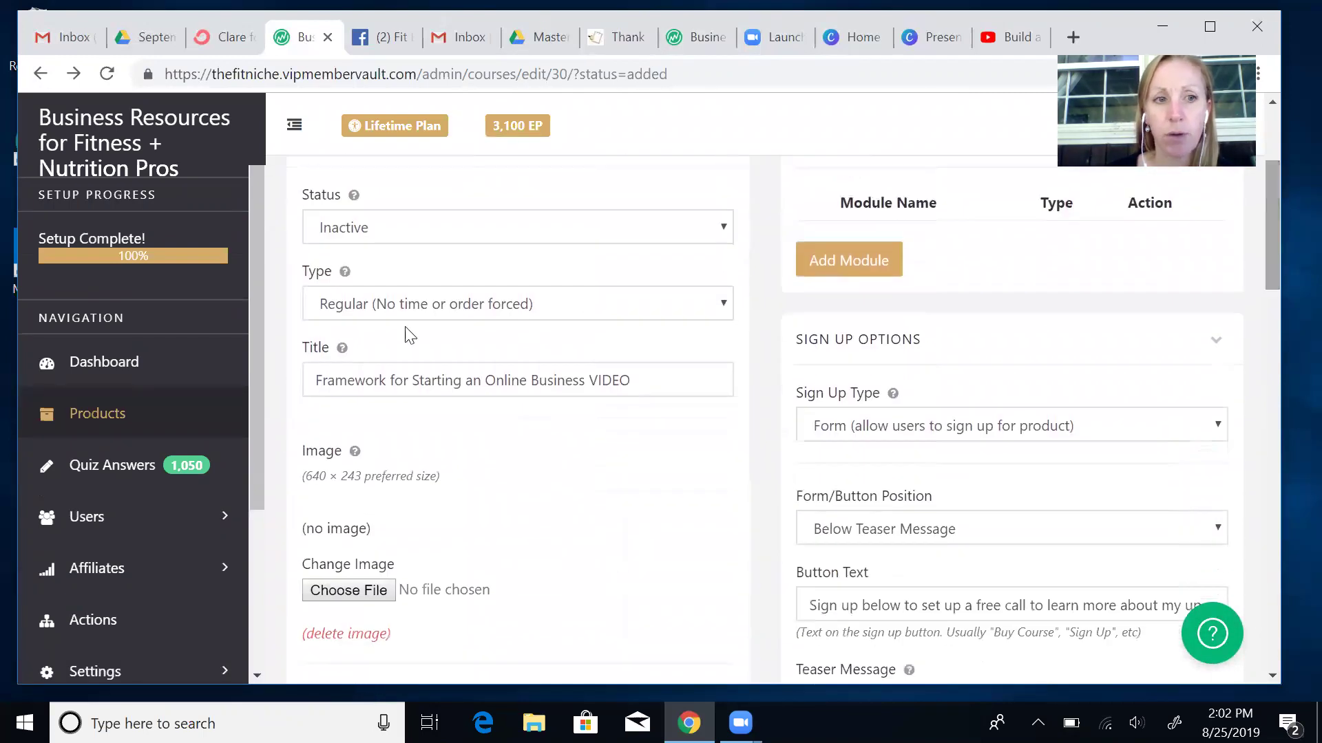
left_click(121, 414)
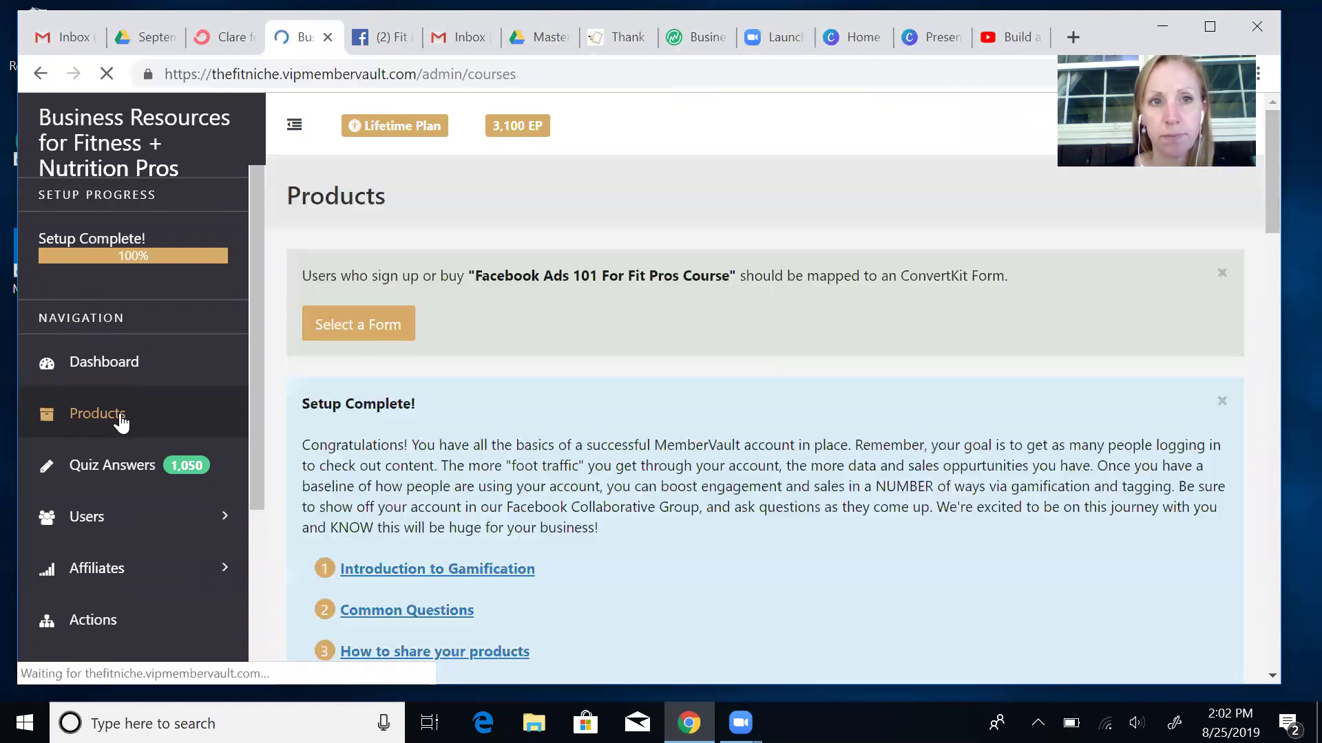
left_click_drag(1270, 137, 1243, 413)
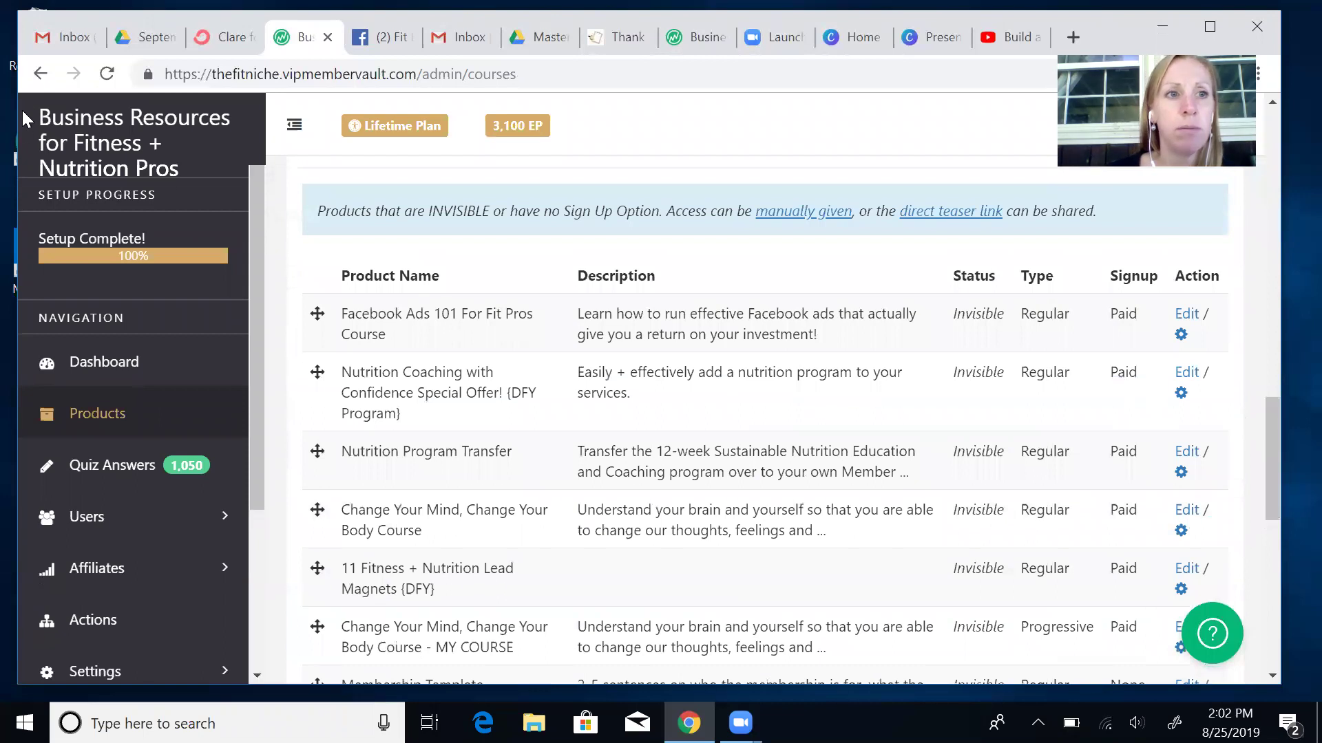
Review the new video product's settings down to its tracking codes, and search the hidden products list for it.
left_click(40, 73)
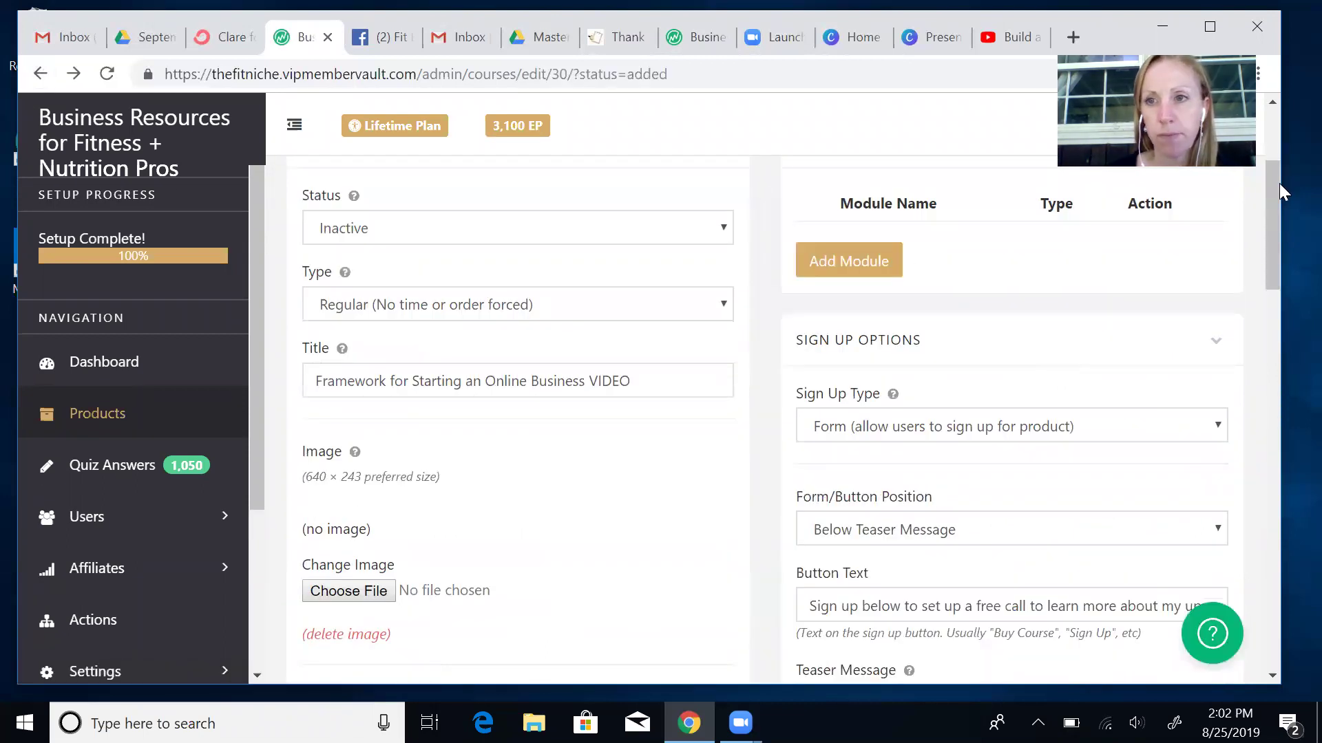
left_click_drag(1271, 204, 1272, 530)
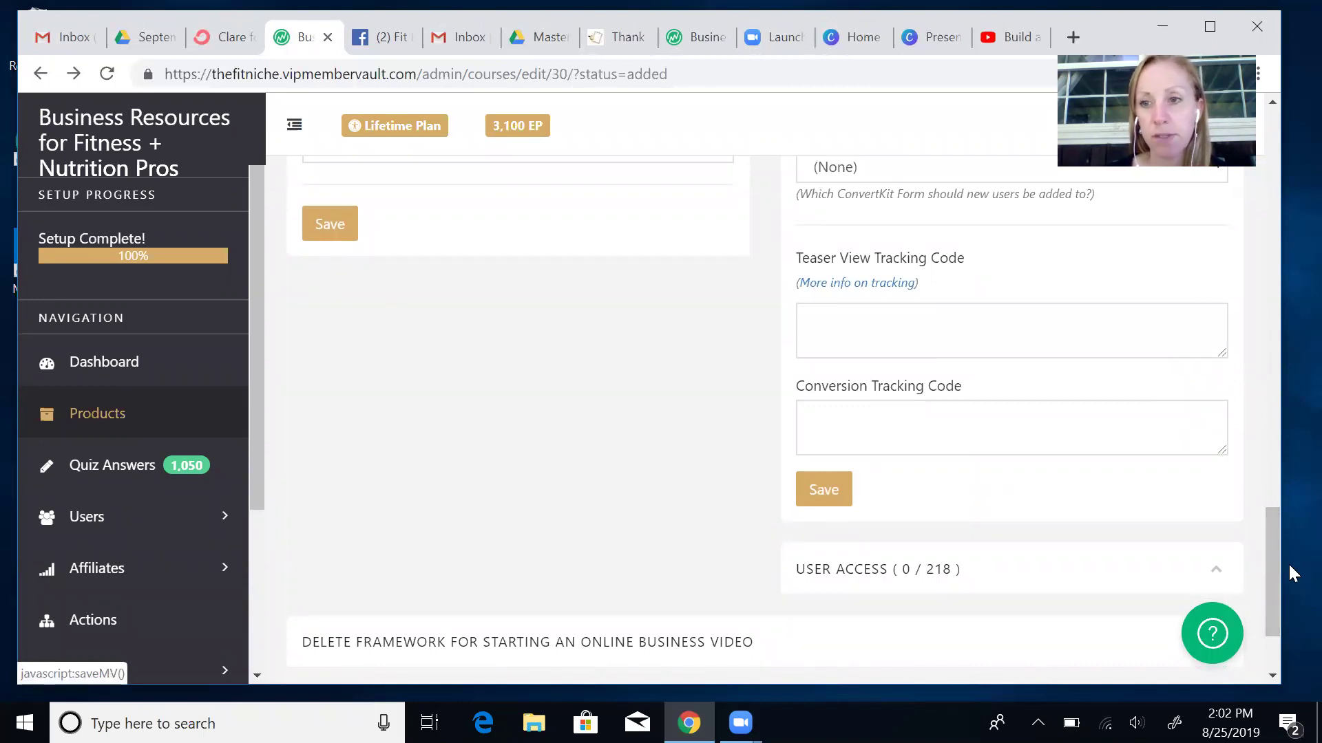
left_click_drag(1279, 563, 1261, 181)
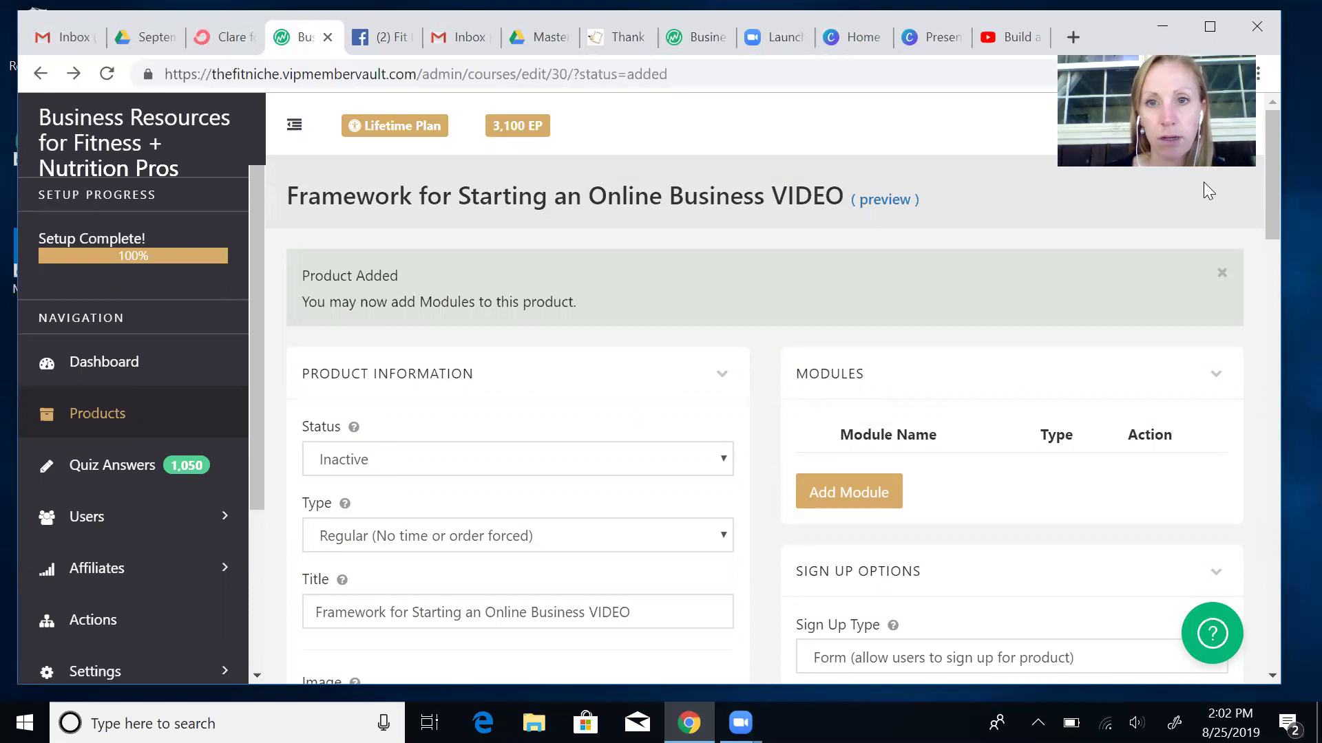
left_click(108, 426)
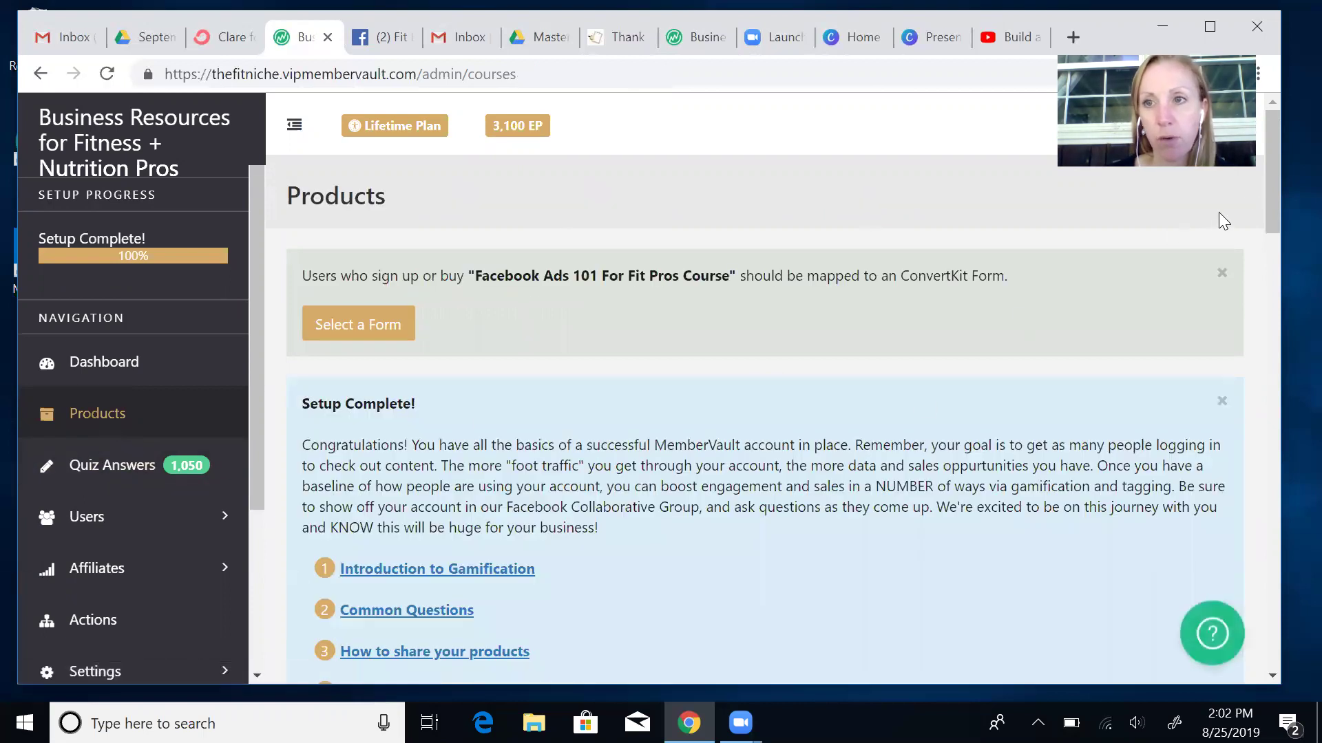
left_click_drag(1269, 177, 1287, 416)
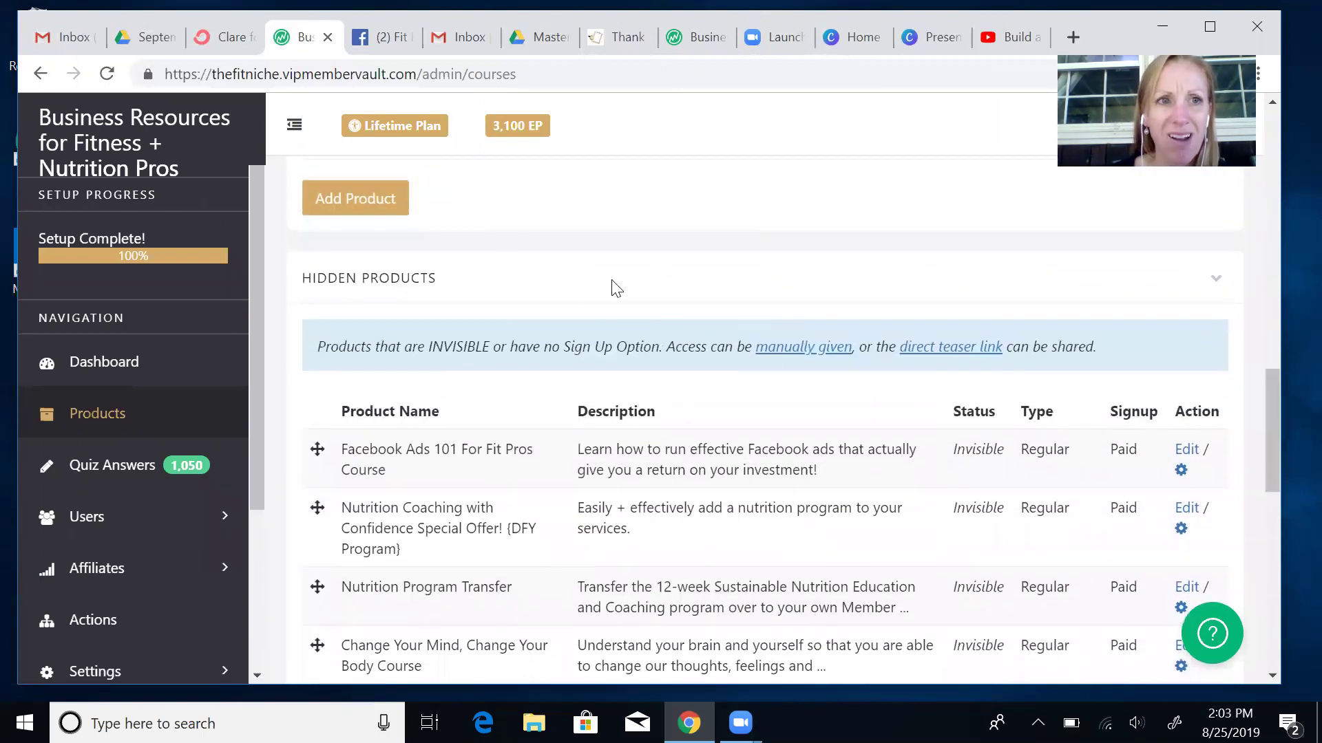
Reload the video product's edit page, check the available ConvertKit forms, and save the sign-up options with the form left at (None).
left_click(40, 73)
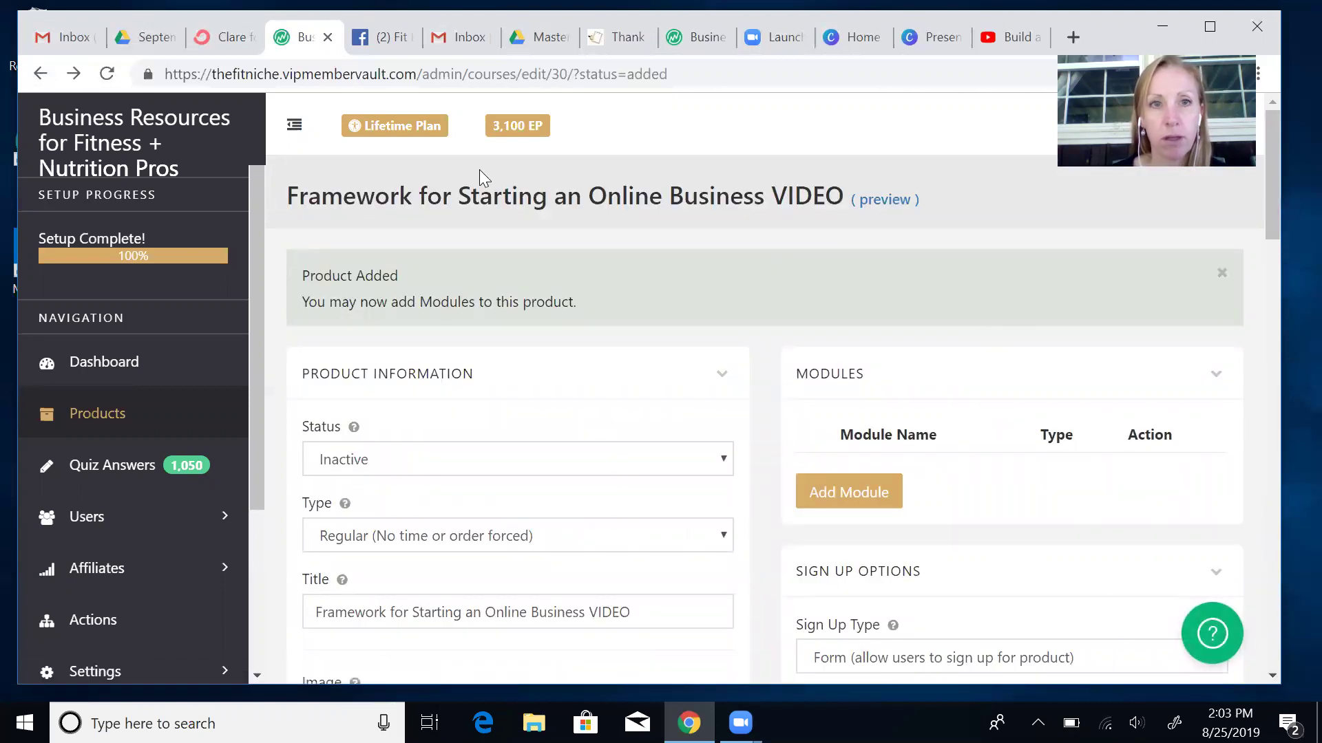
left_click(108, 74)
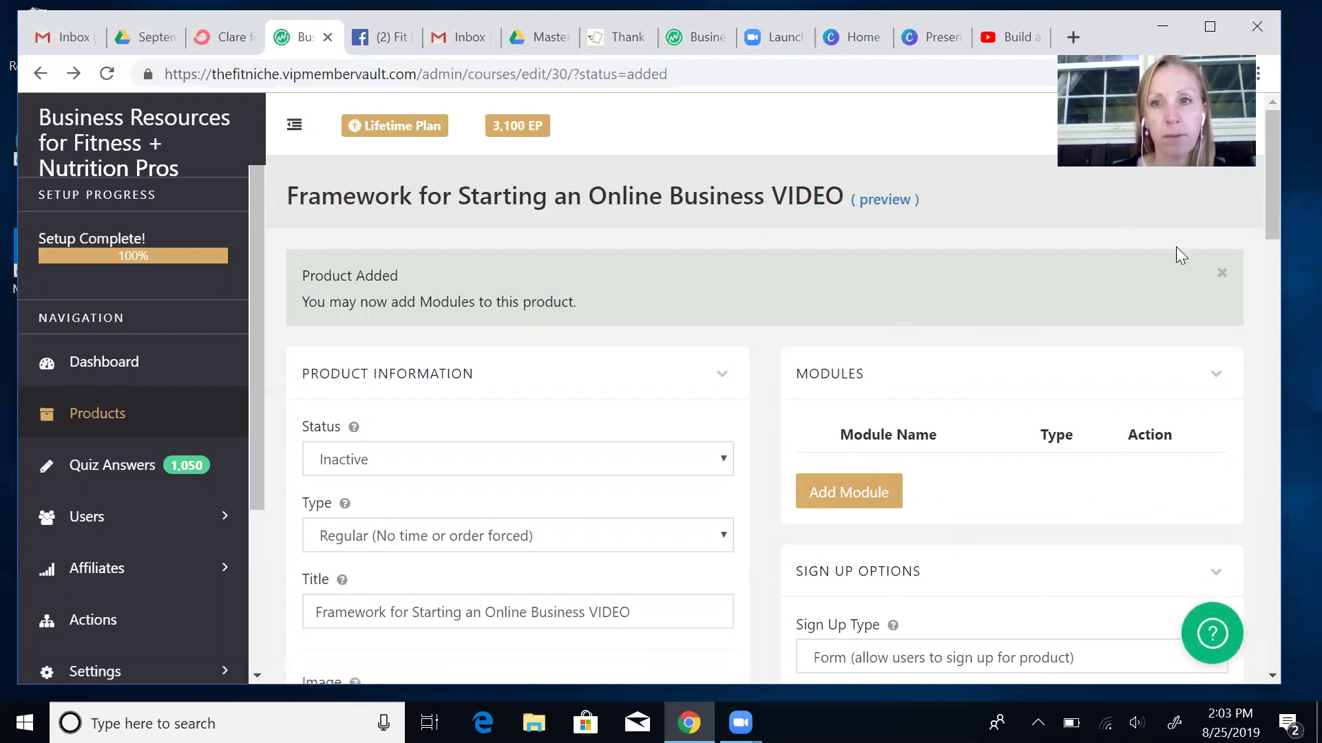
left_click_drag(1271, 158, 1264, 521)
left_click(1121, 277)
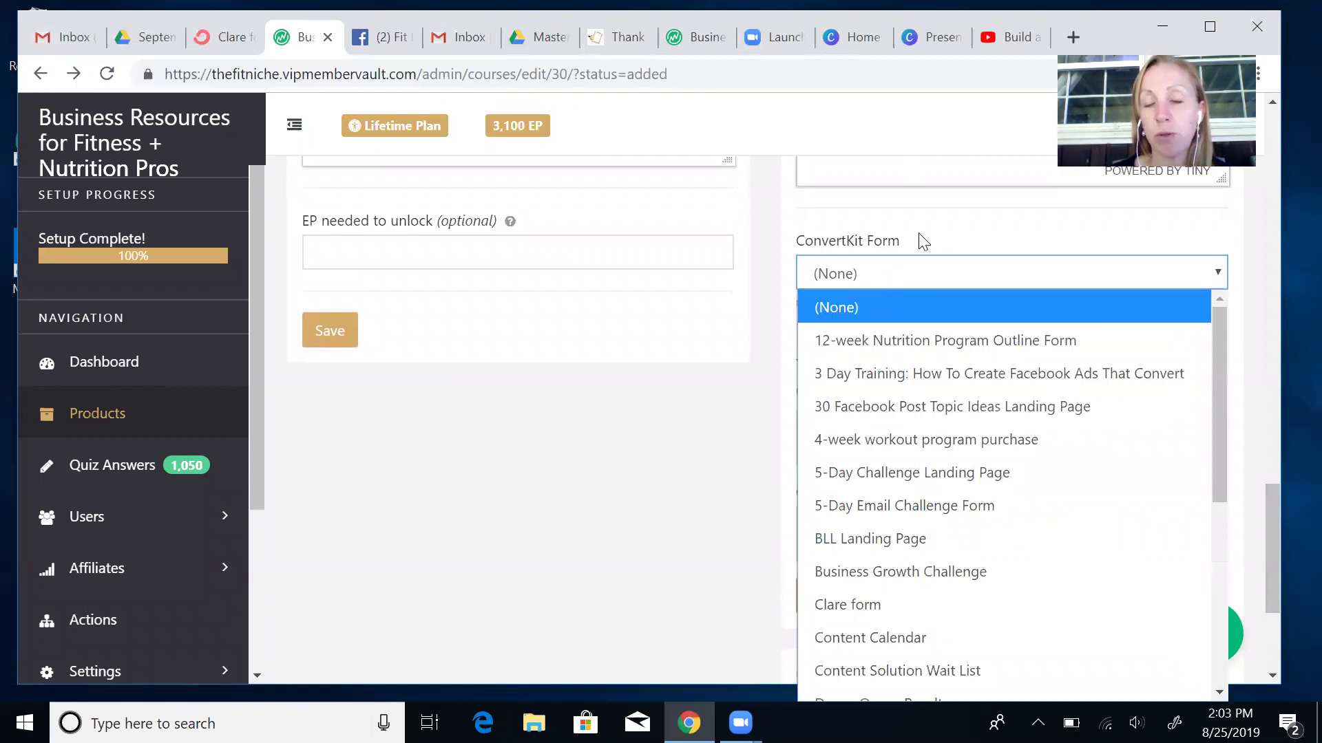
left_click(685, 318)
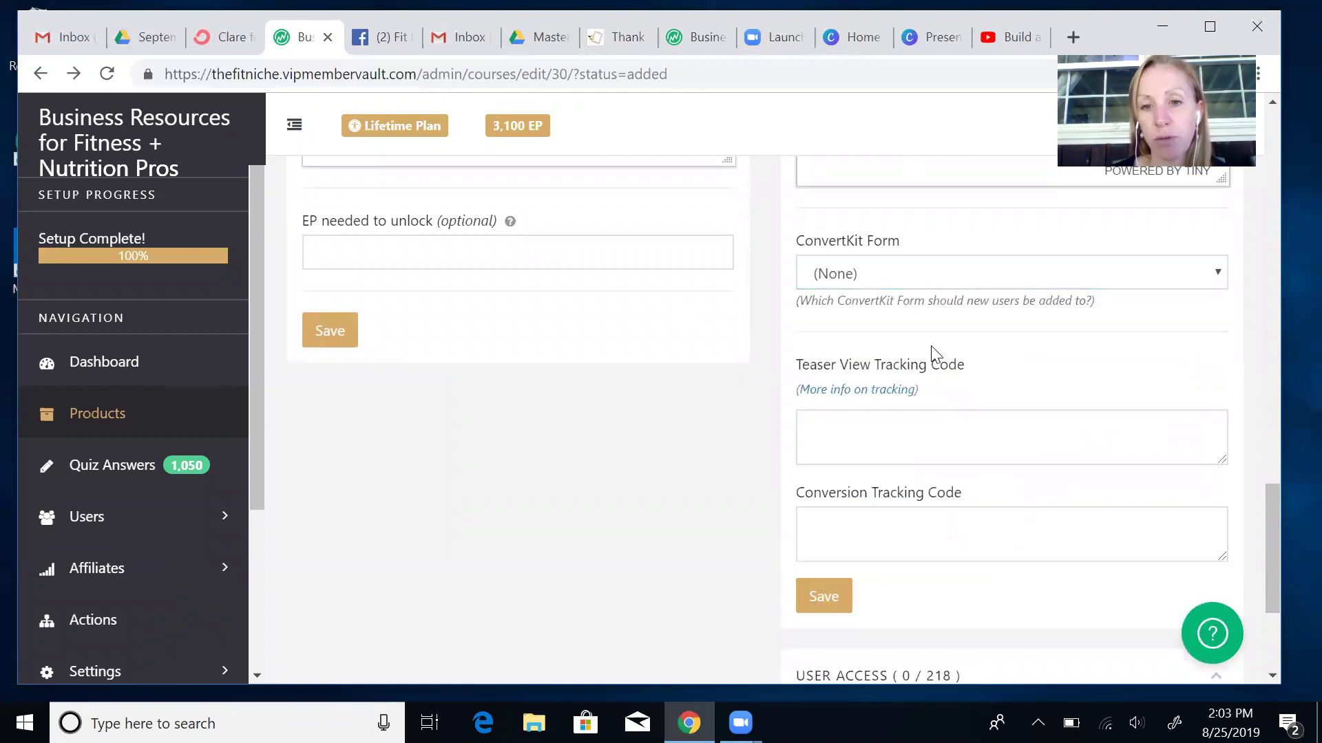
left_click(833, 601)
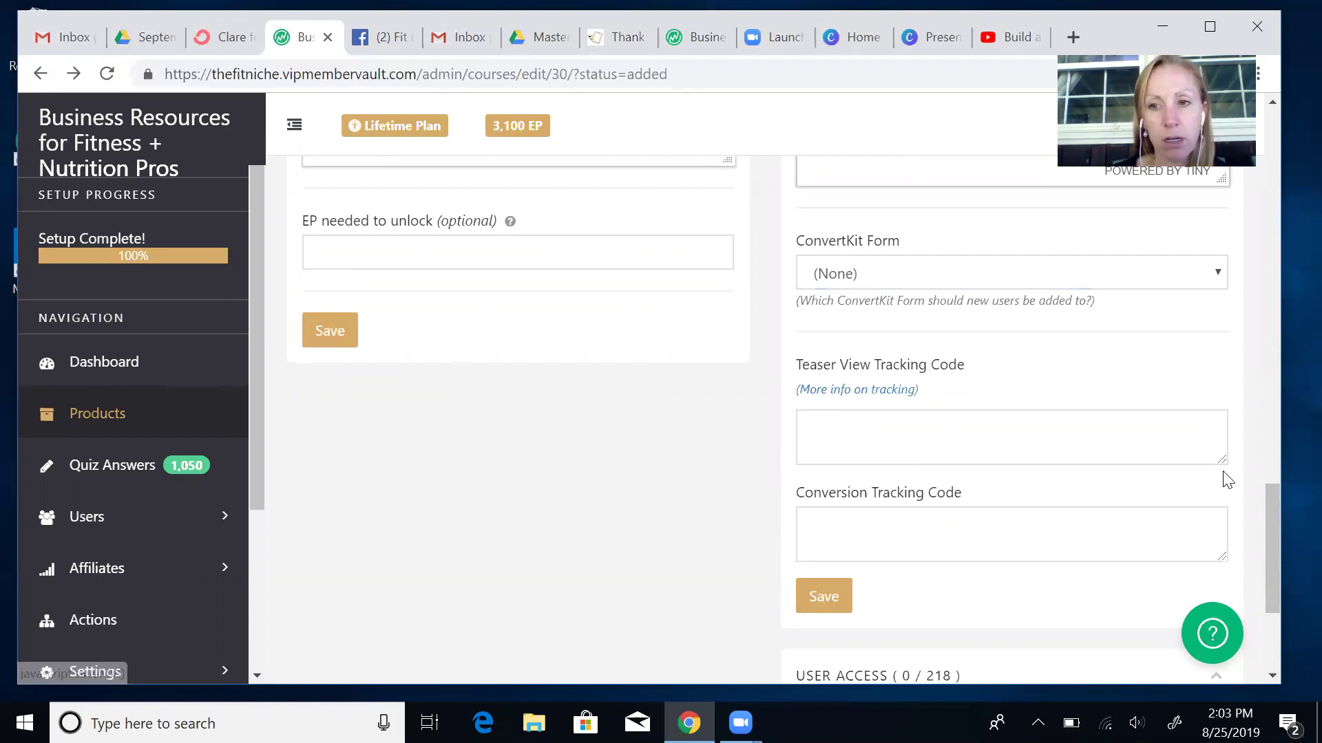
left_click_drag(1269, 518, 1242, 196)
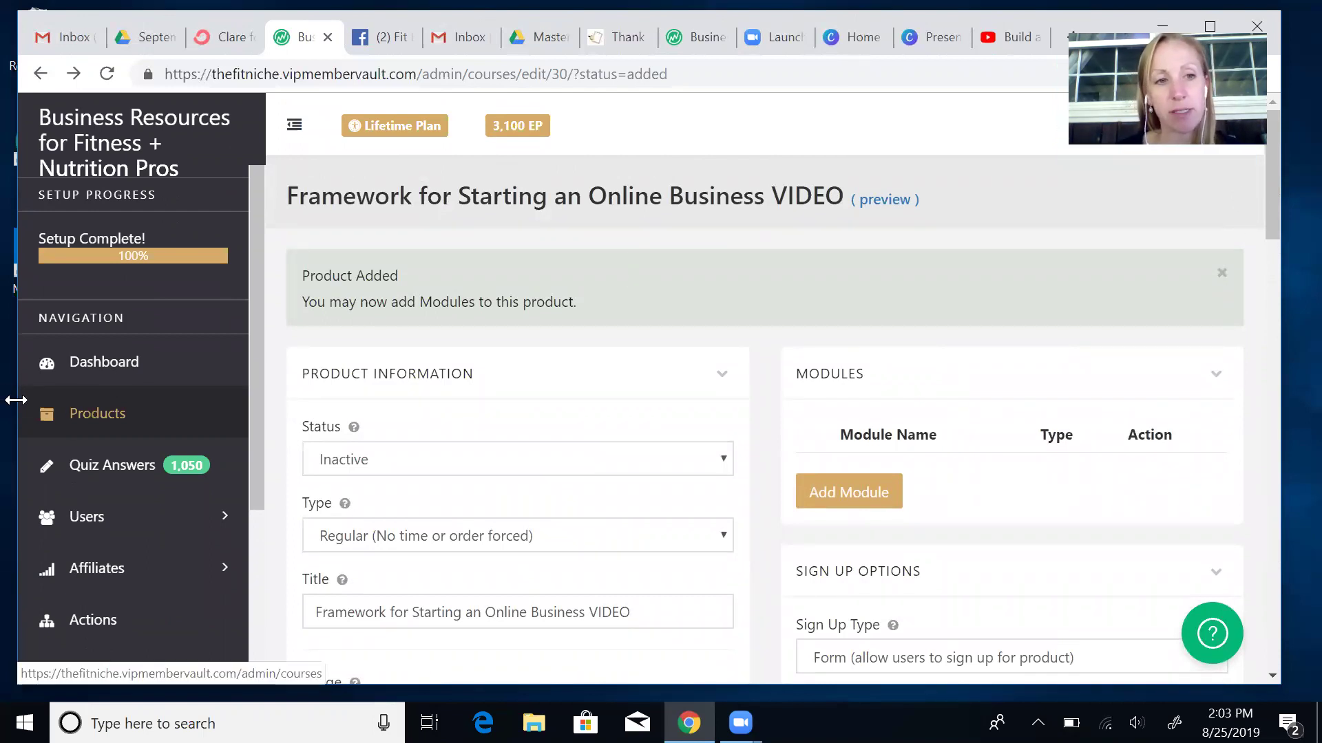
Open the options of the hidden product "Business Growth Challenge Video 1" and copy its teaser link.
left_click(80, 417)
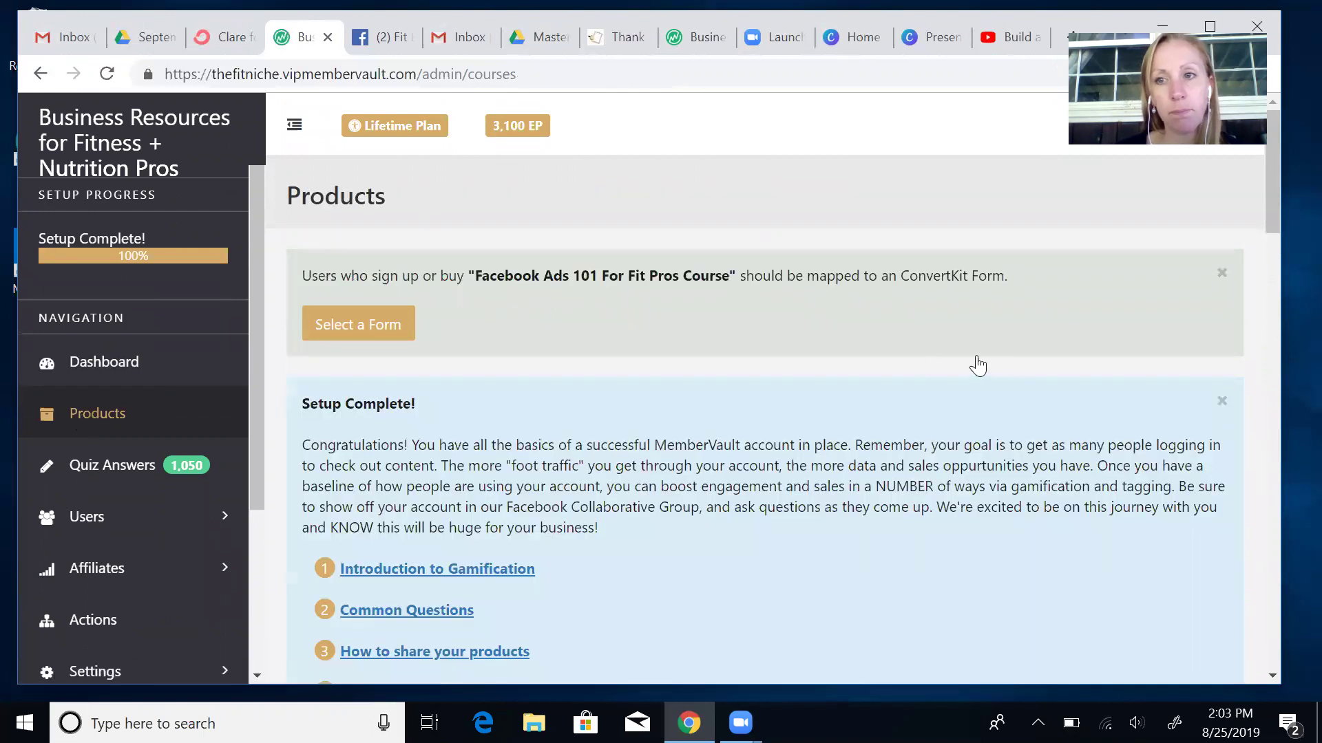
left_click_drag(1273, 172, 1277, 546)
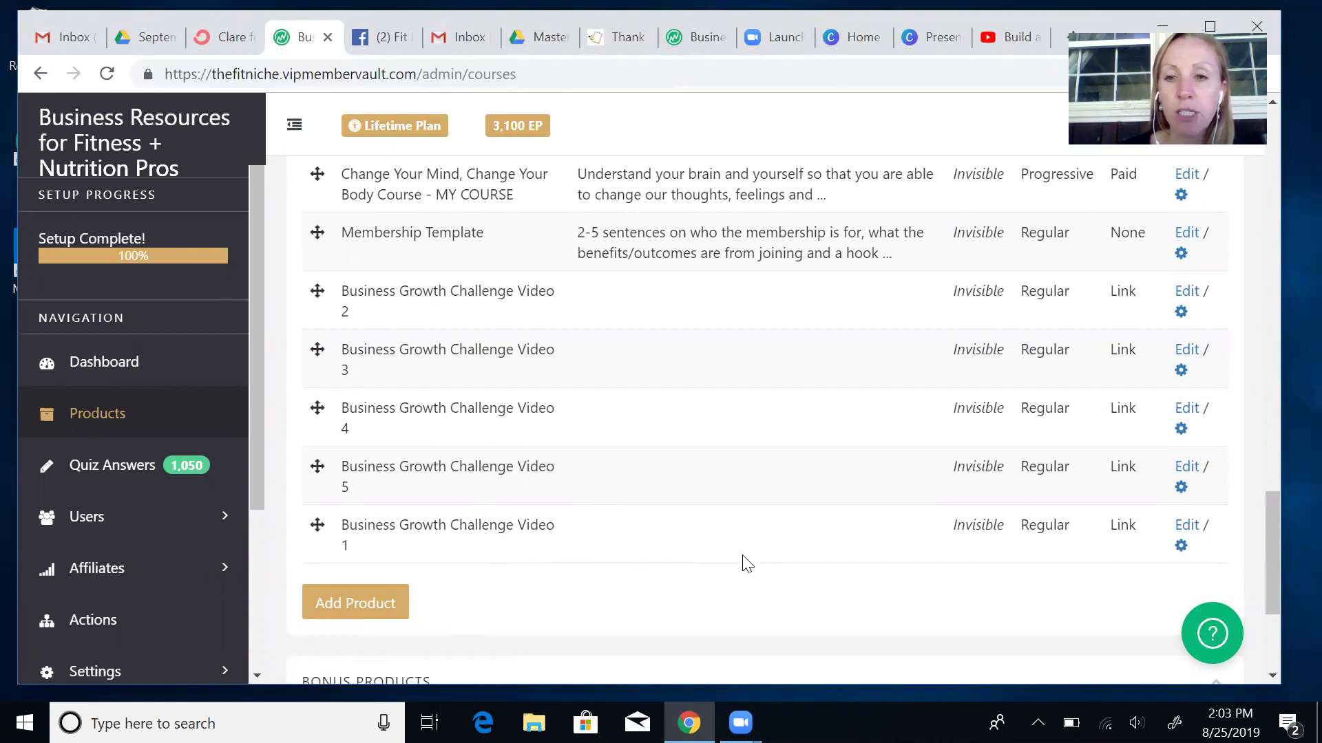
left_click(1180, 546)
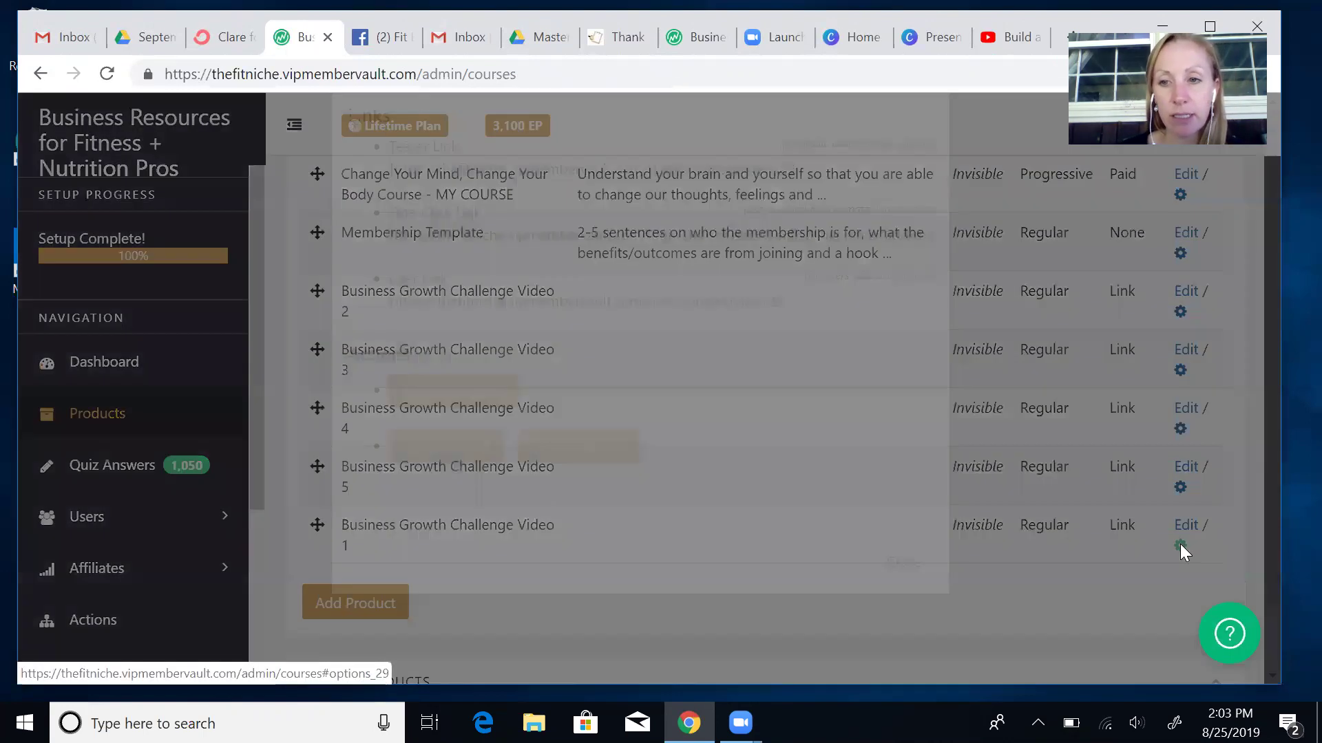
left_click_drag(807, 300, 305, 339)
key("ctrl+c")
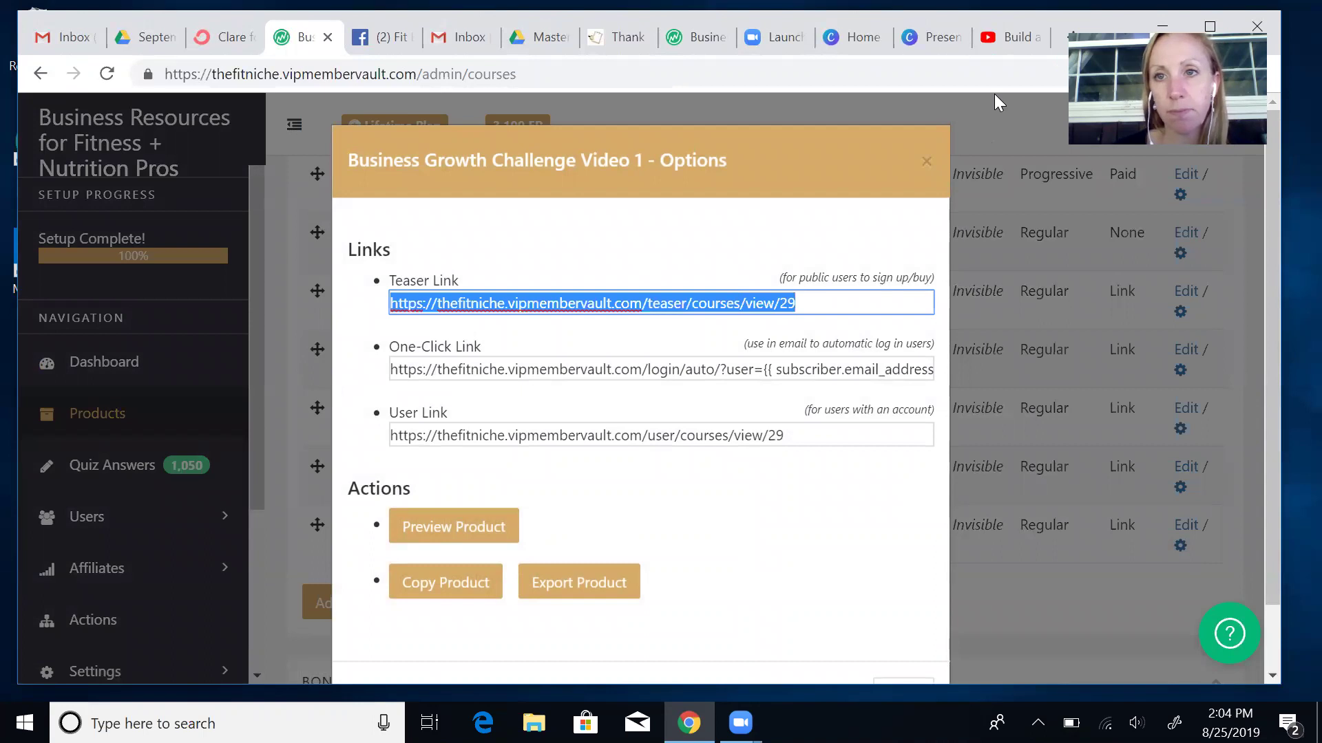
Open the copied teaser link in a new browser tab.
key("ctrl+t")
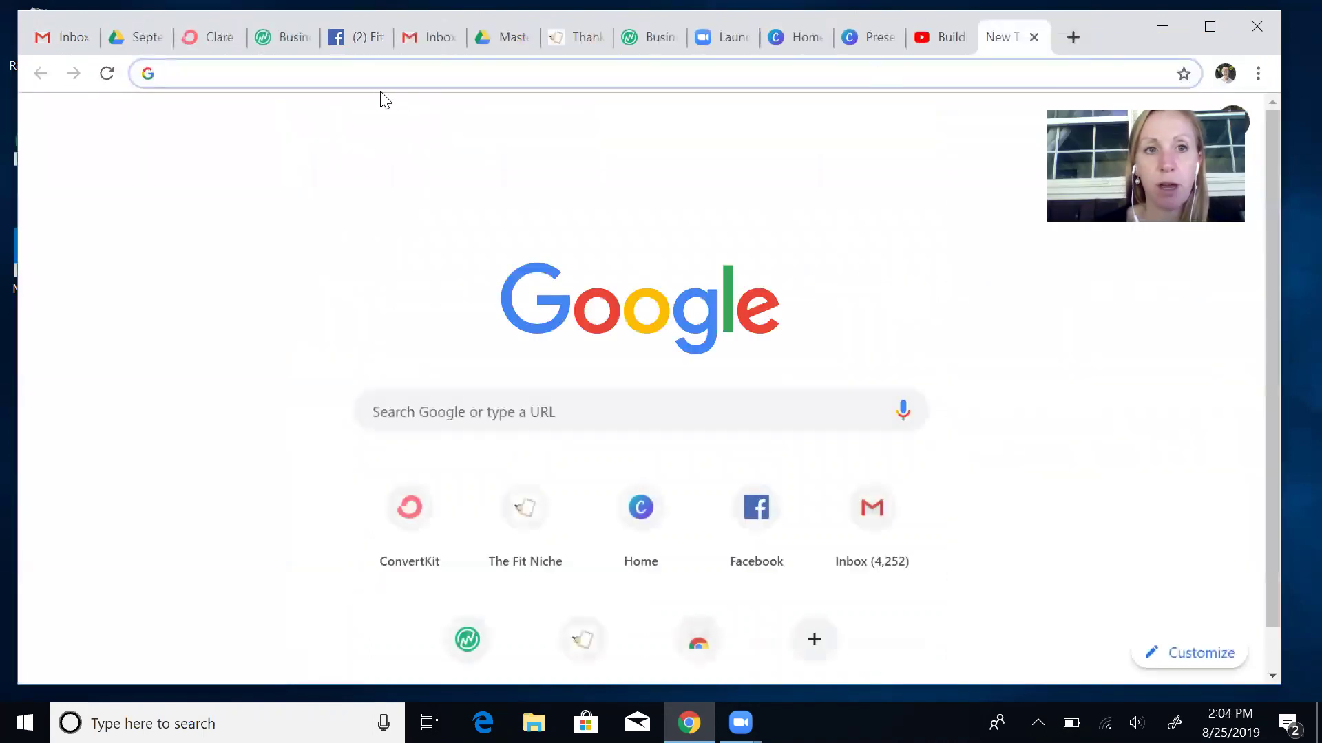
key("ctrl+v")
key("Return")
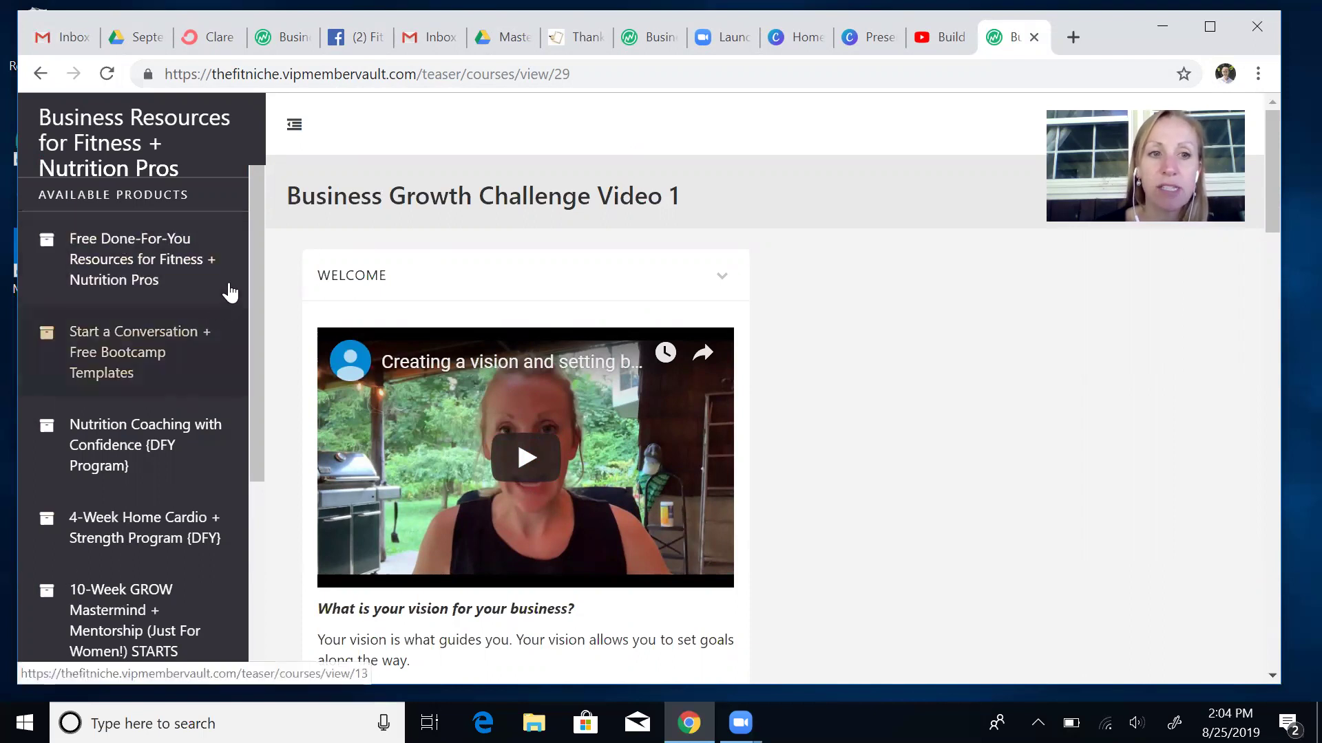
Browse the available products beside the teaser, view the 10-Week GROW Mastermind + Mentorship page, and return to the Video 1 teaser.
mouse_move(256, 229)
left_mouse_down()
mouse_move(233, 431)
mouse_move(251, 207)
left_mouse_up()
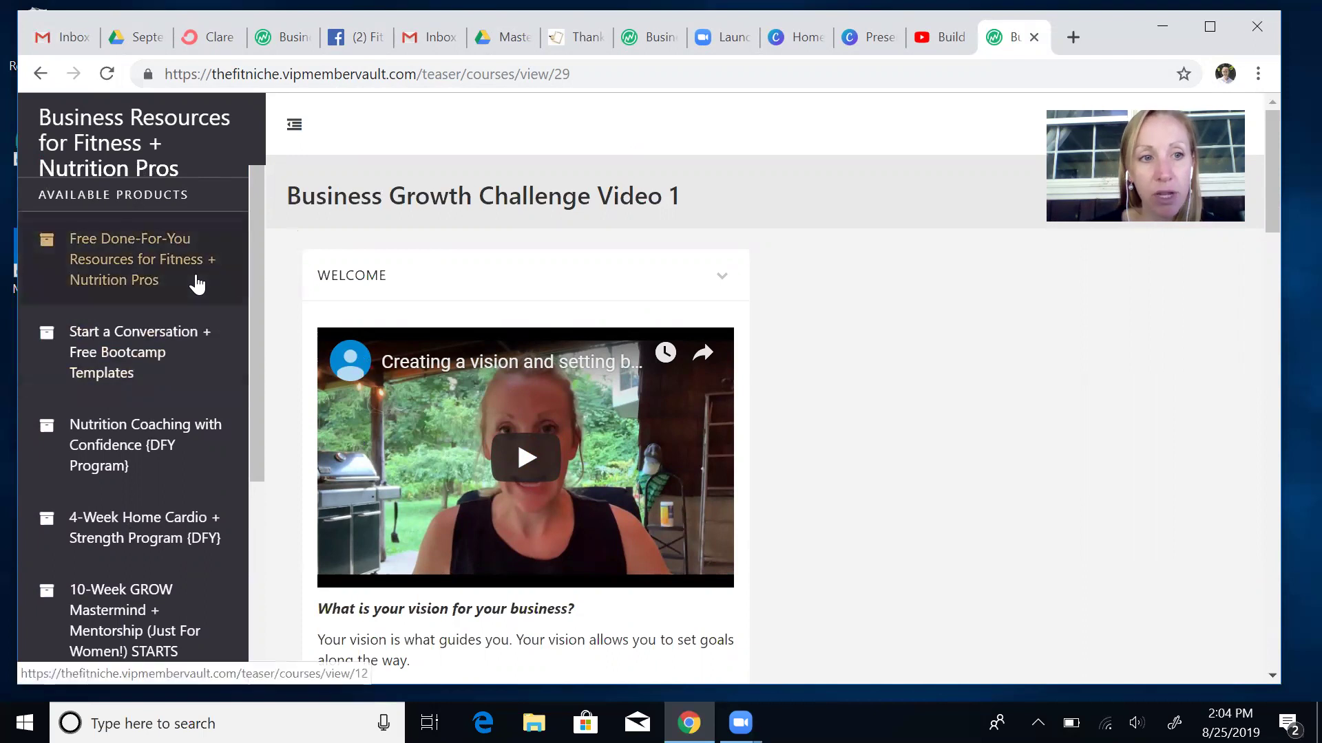
scroll(260, 261, "down", 1)
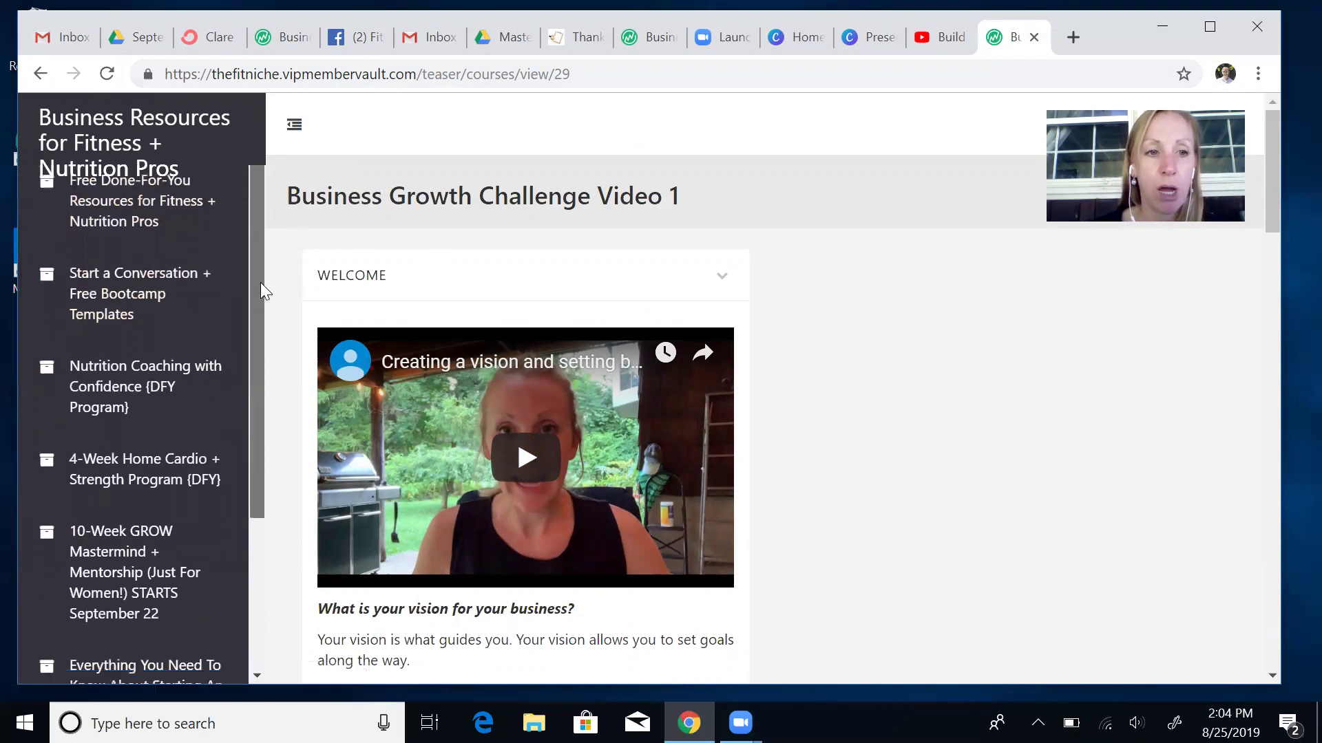
left_click_drag(256, 220, 256, 253)
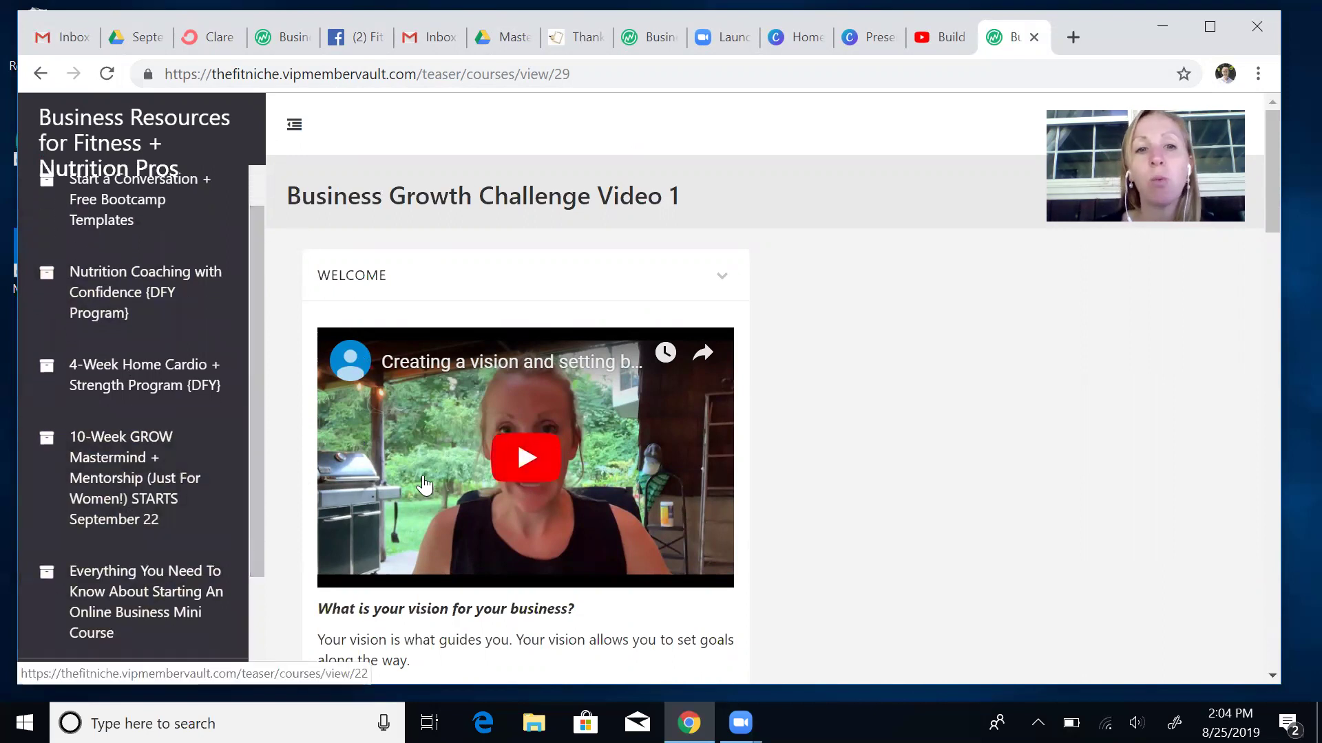
left_click(111, 471)
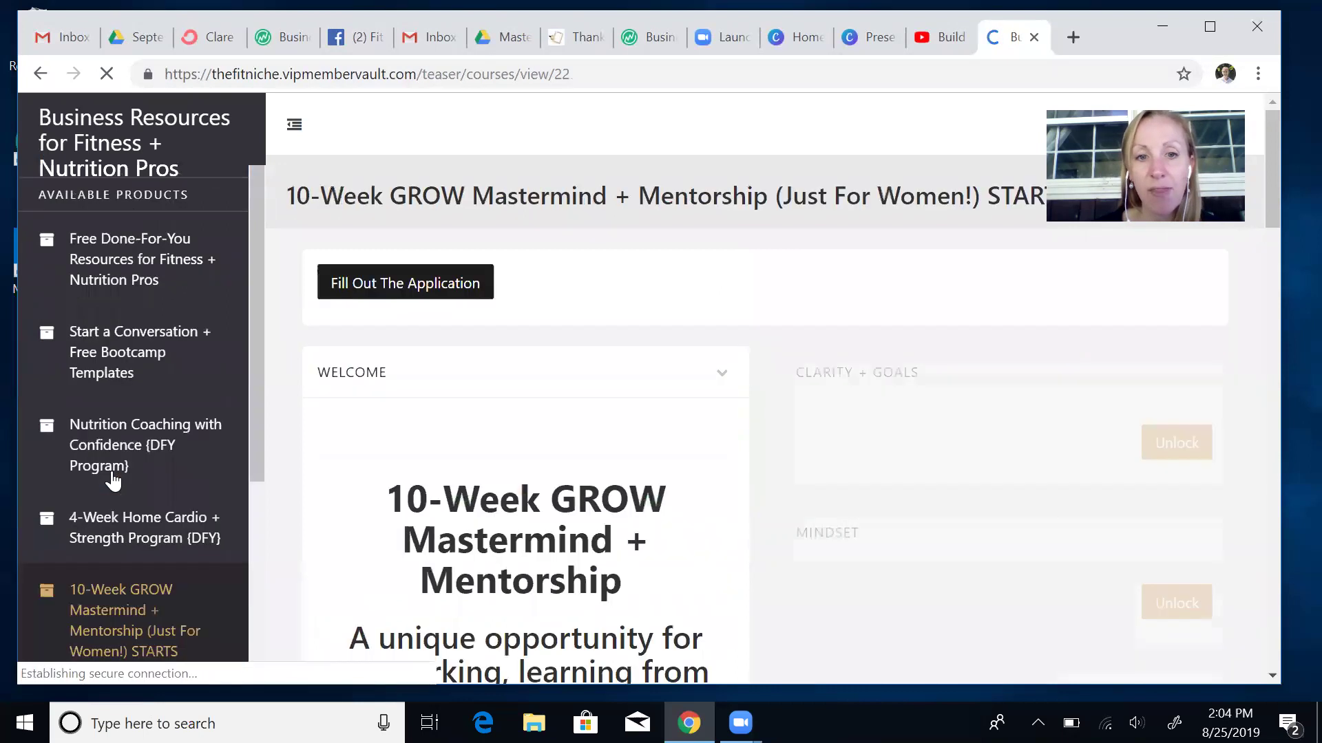
left_click_drag(1271, 211, 1287, 486)
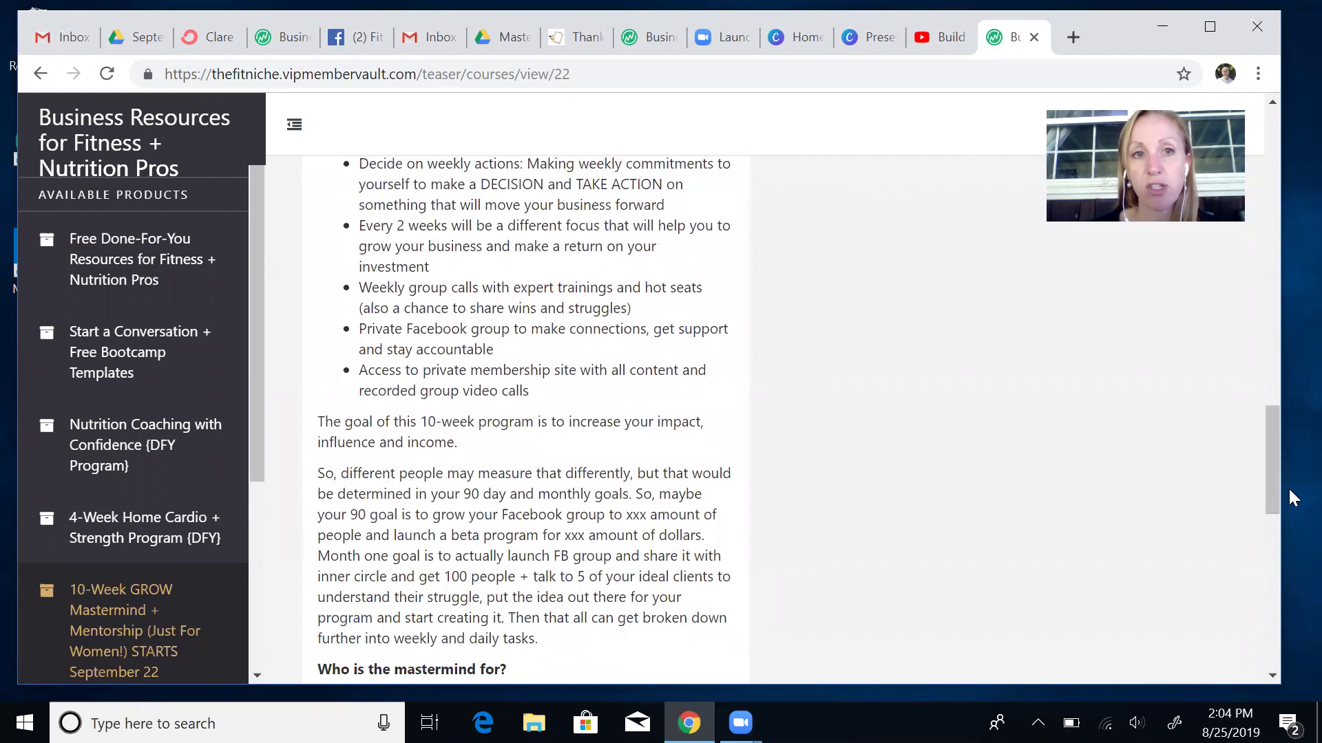
left_click(43, 75)
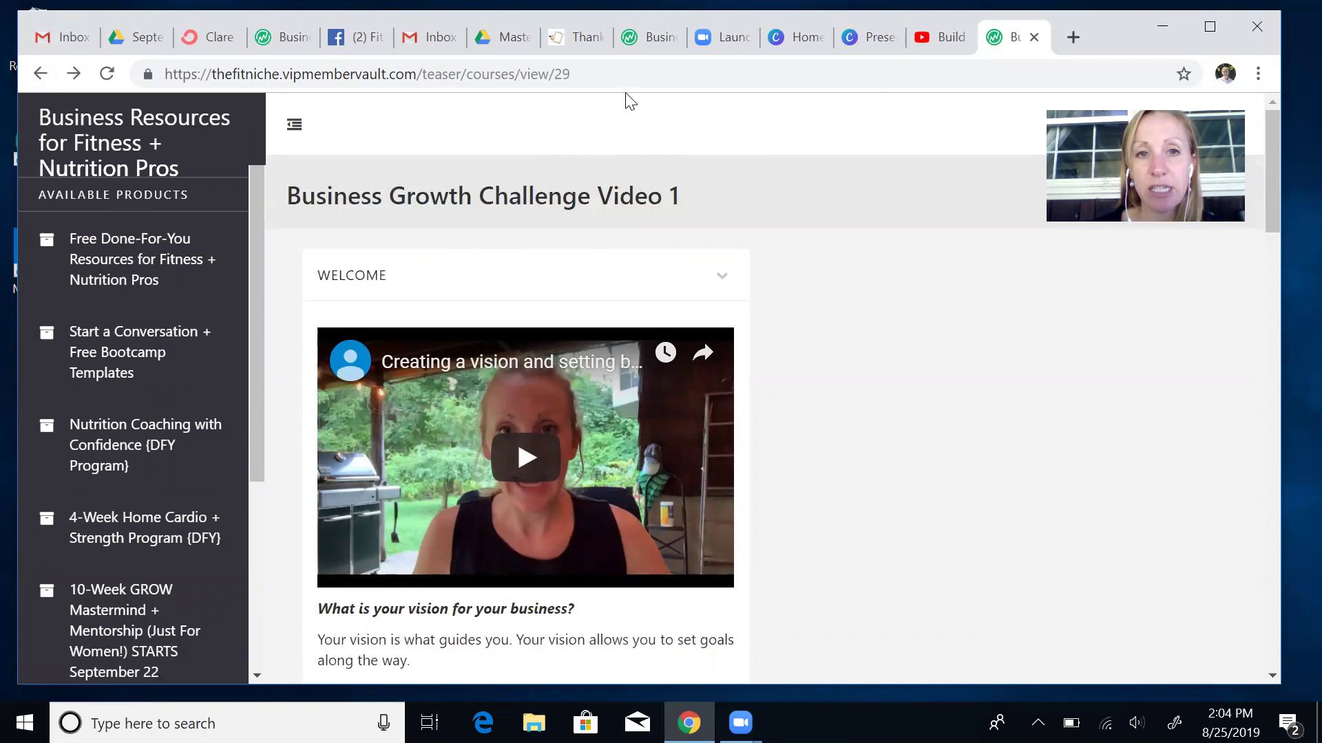
Switch to ConvertKit, set the test form's after-confirming redirect URL to the Business Growth Challenge Video 1 teaser link, and save the form.
left_click(600, 77)
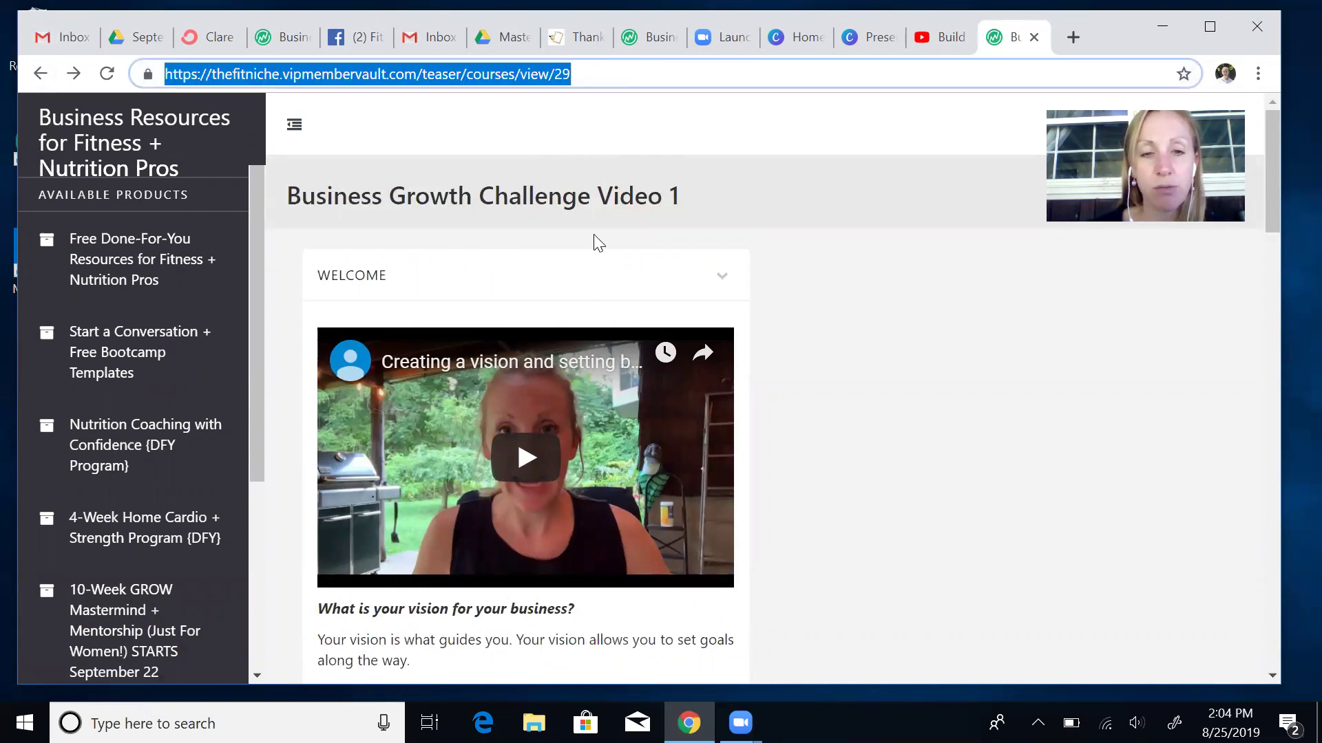
left_click(278, 39)
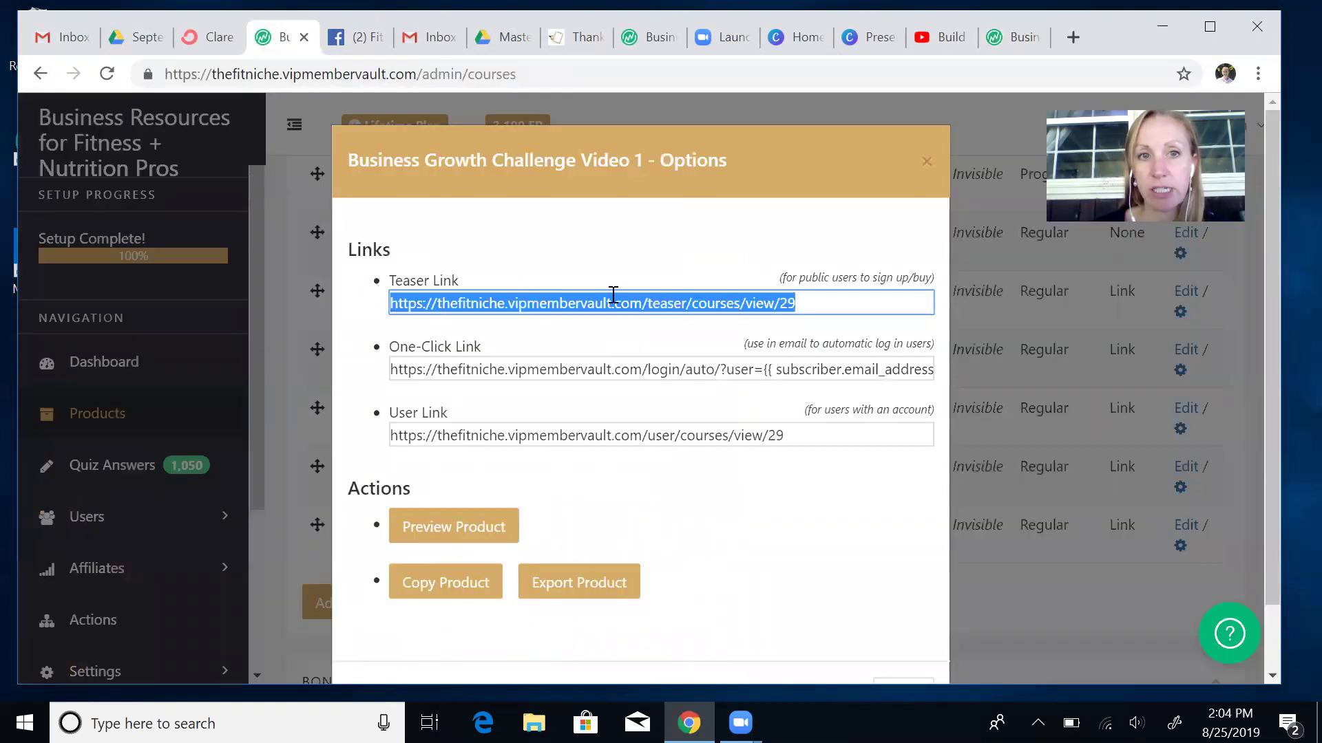
left_click(206, 37)
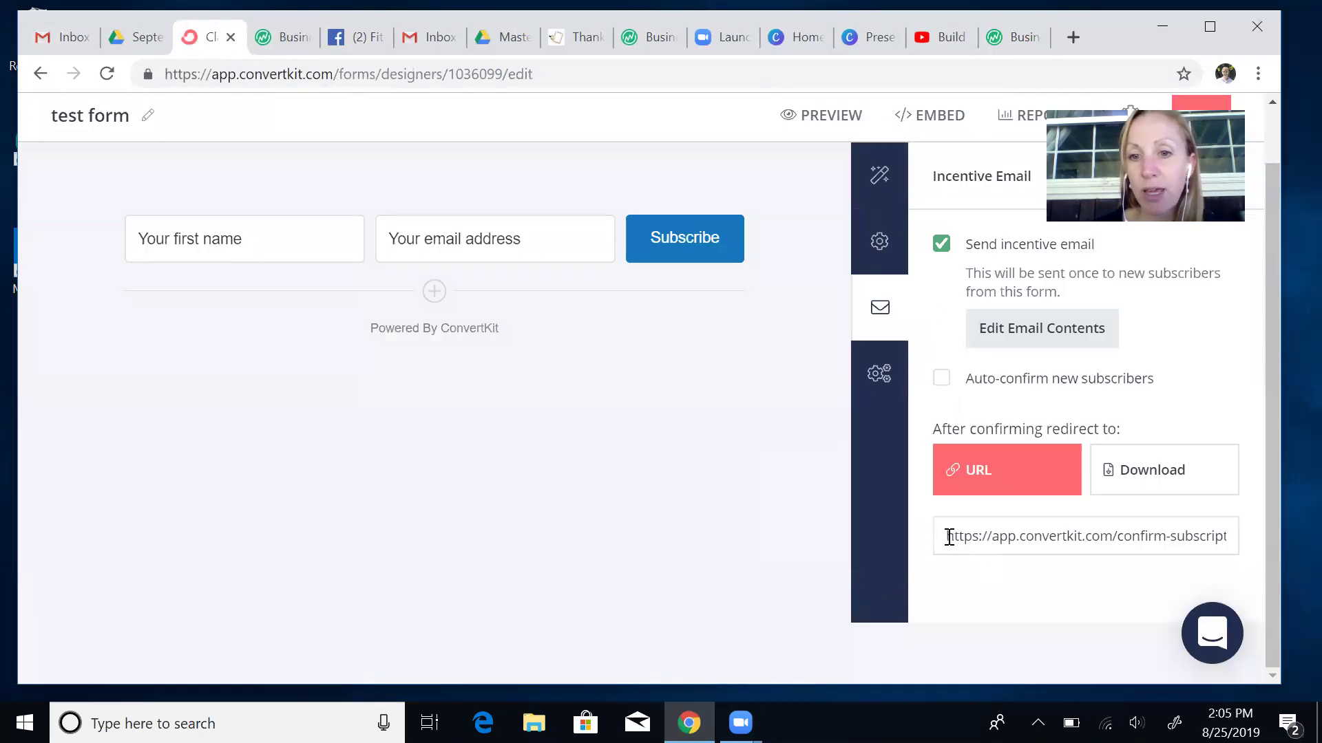
left_click_drag(945, 537, 1262, 530)
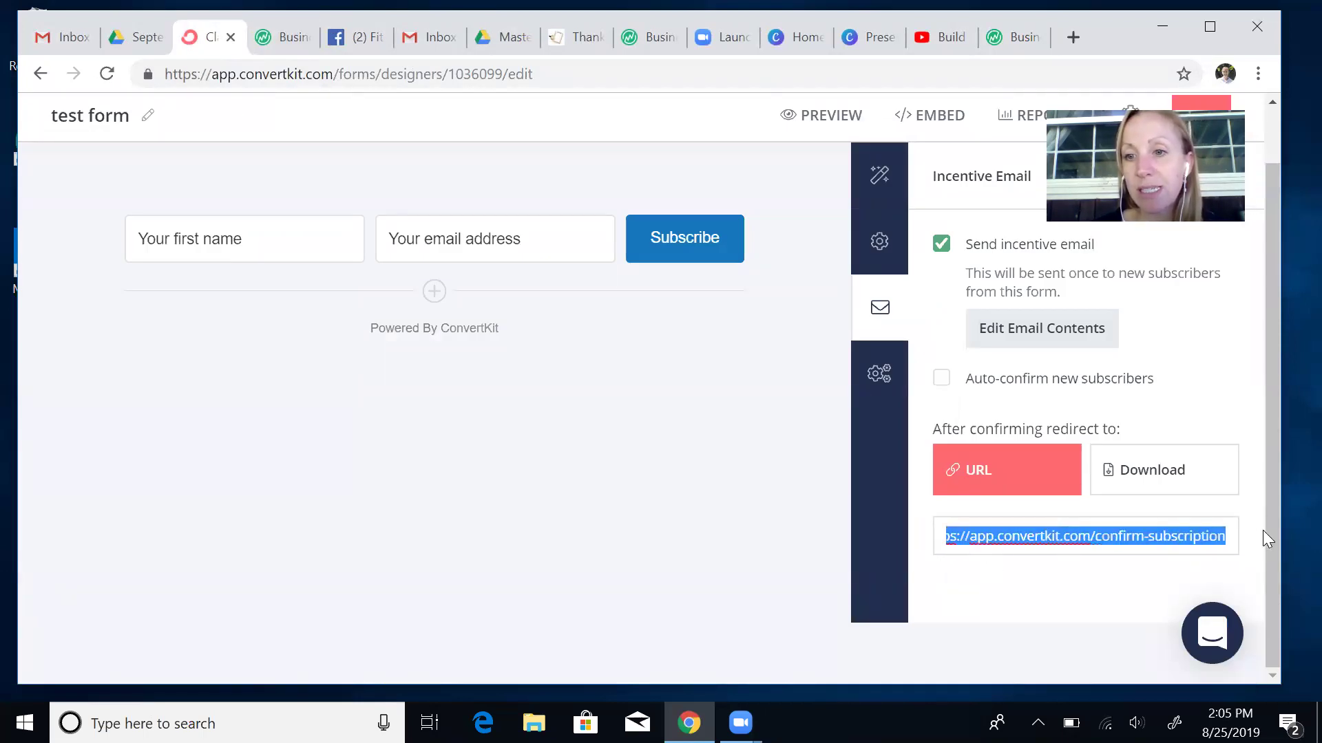
left_click(1263, 532)
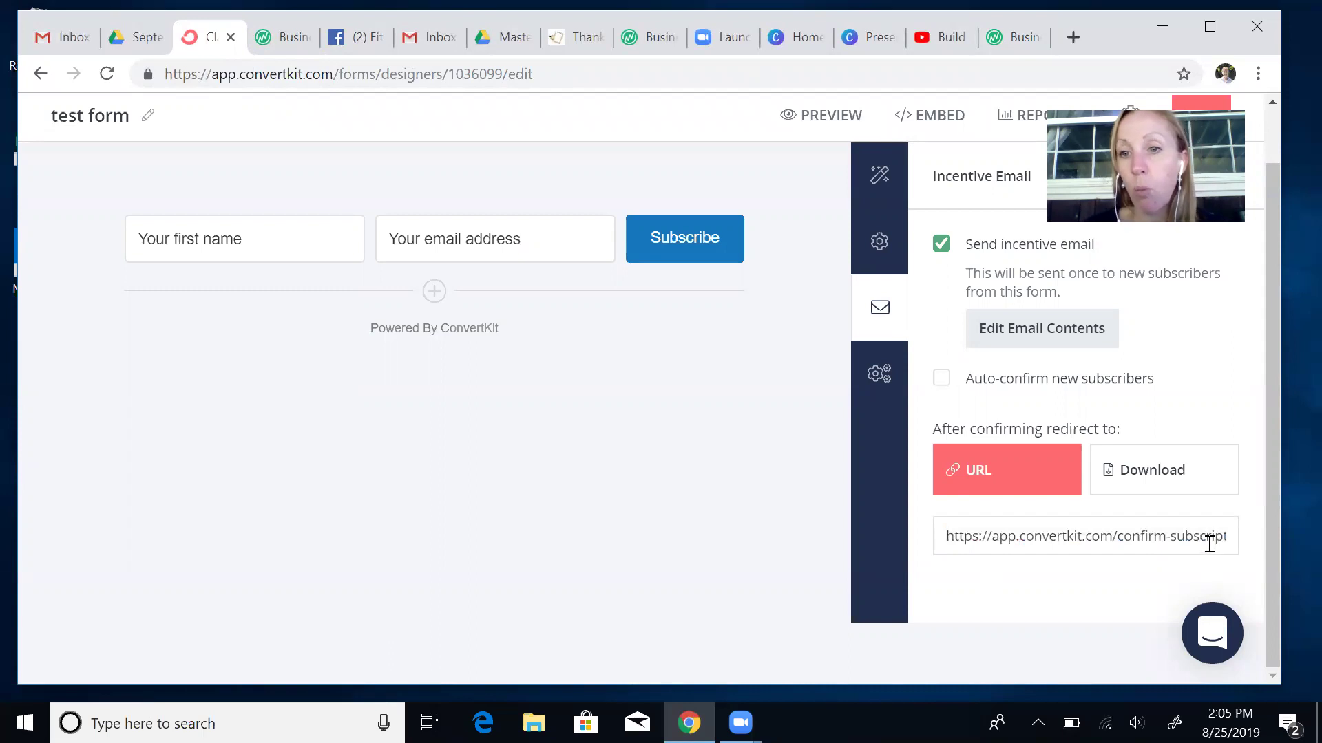
left_click_drag(948, 536, 1226, 542)
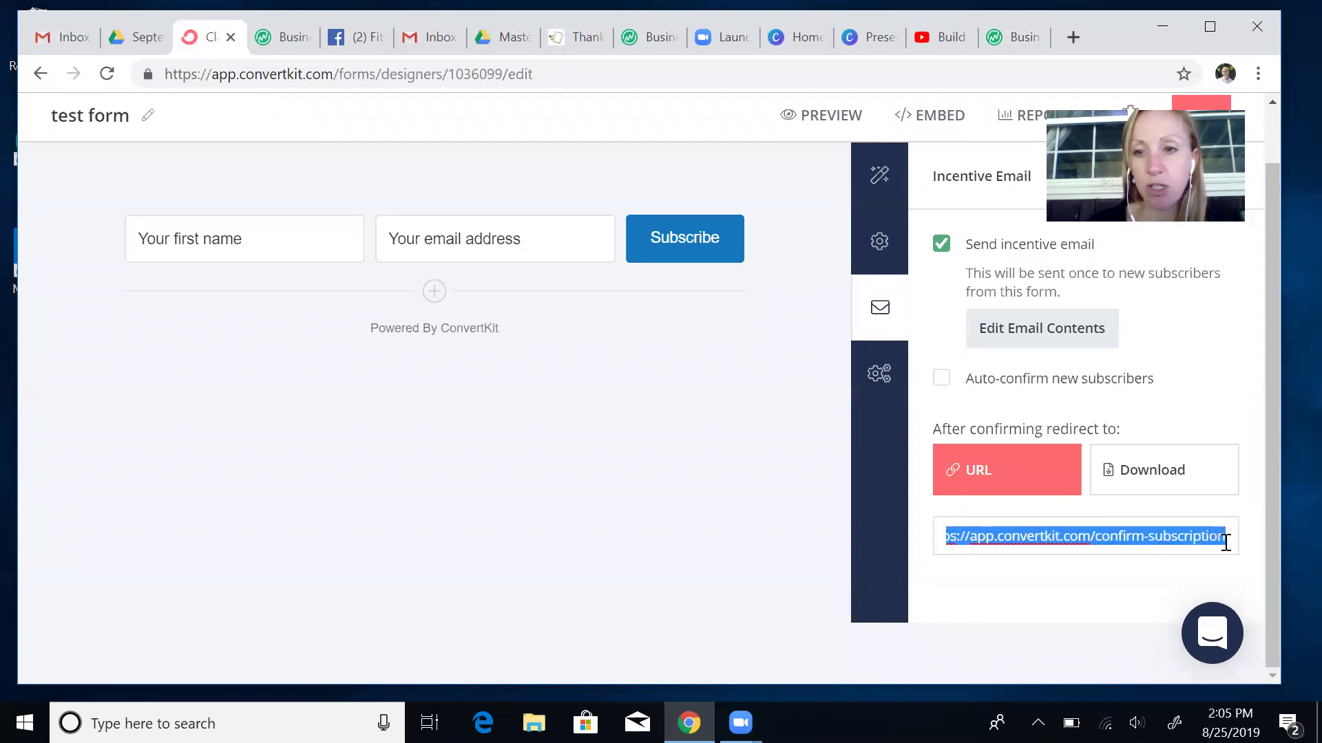
key("ctrl+v")
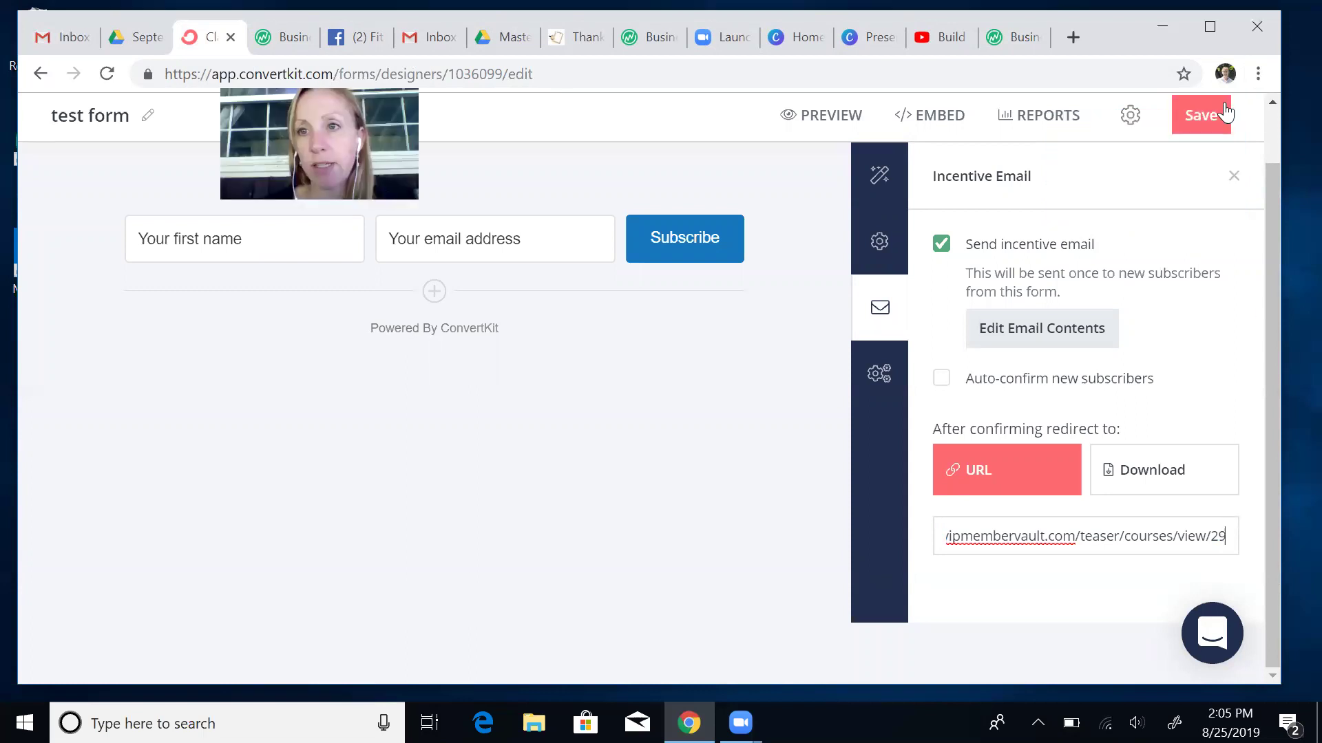
left_click(1181, 120)
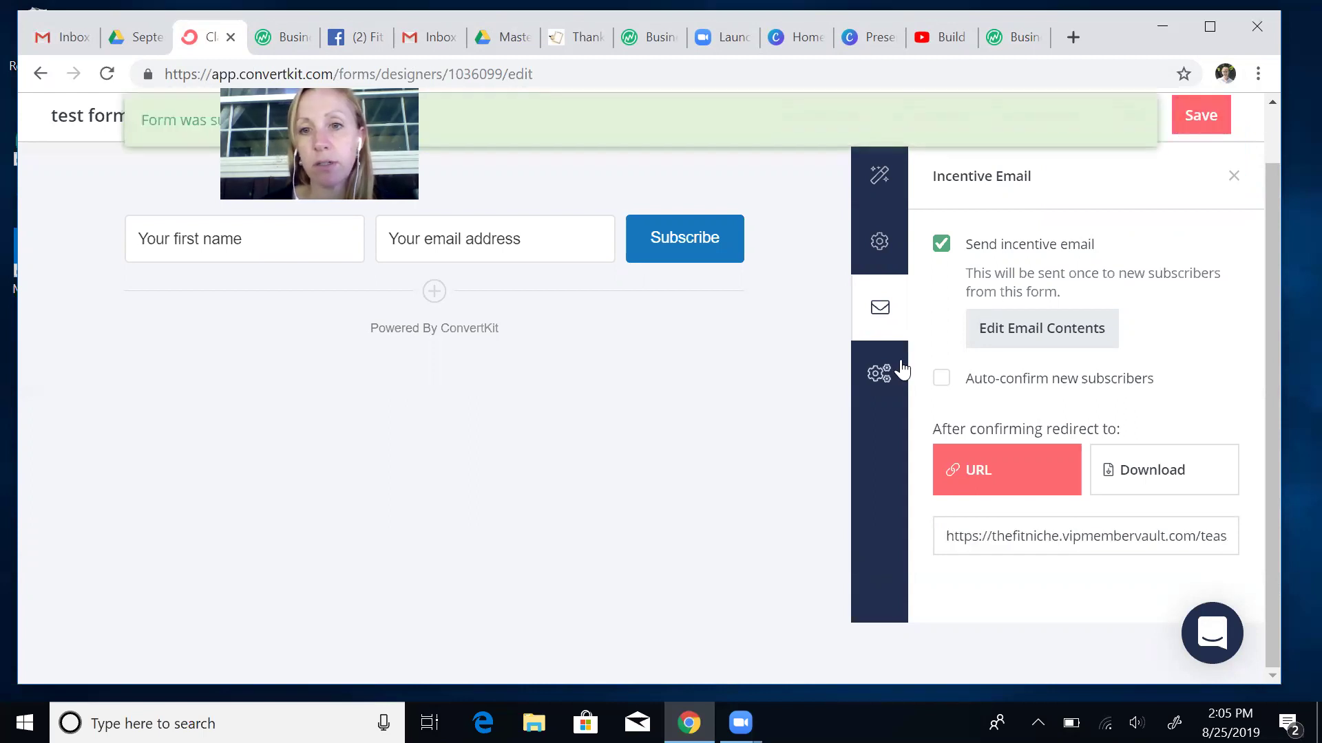
Check the form's advanced settings and preview, and display its HTML embed code.
left_click(882, 376)
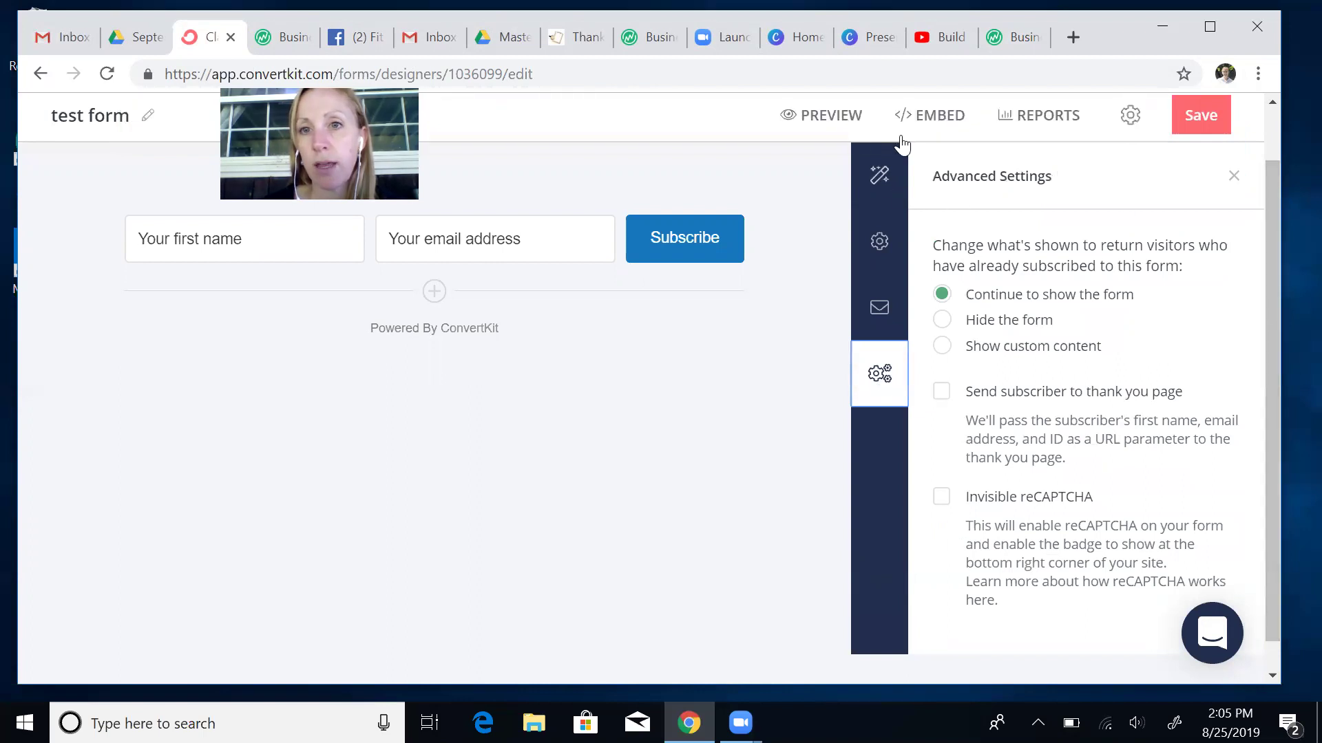
left_click(830, 117)
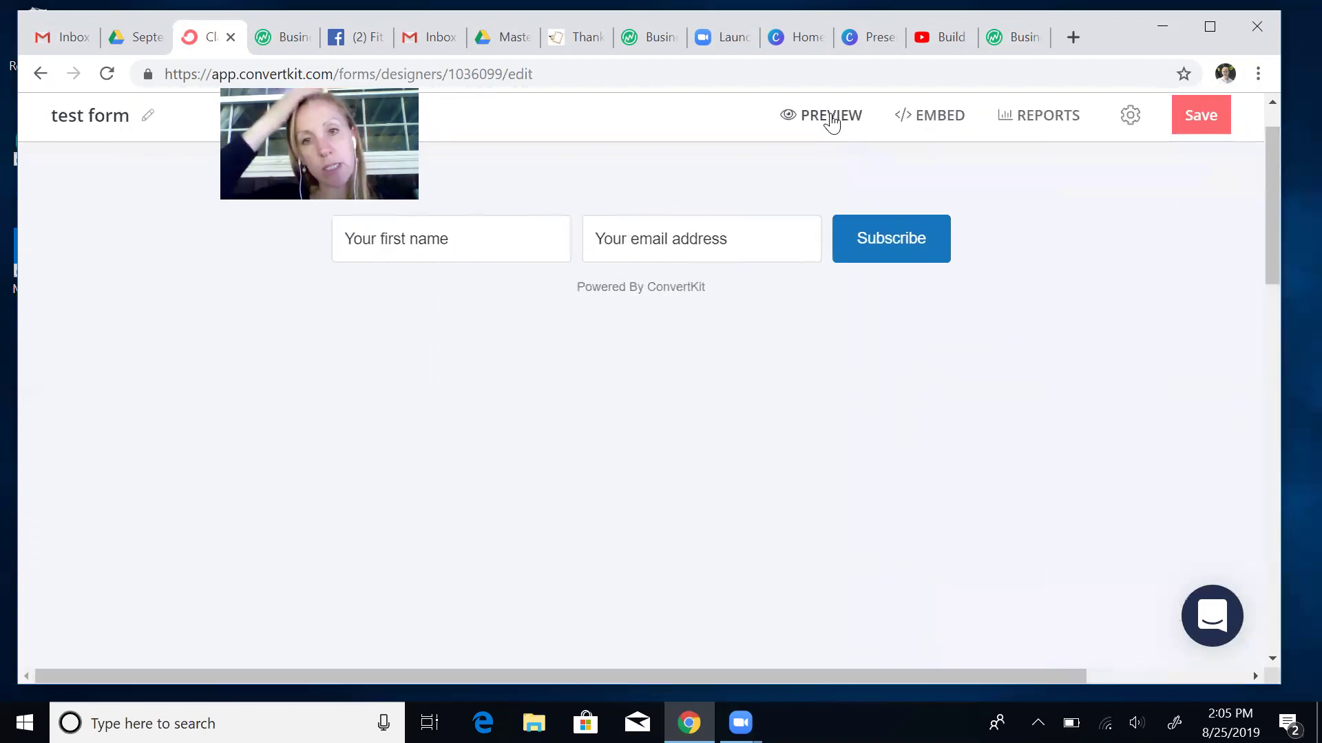
left_click(939, 117)
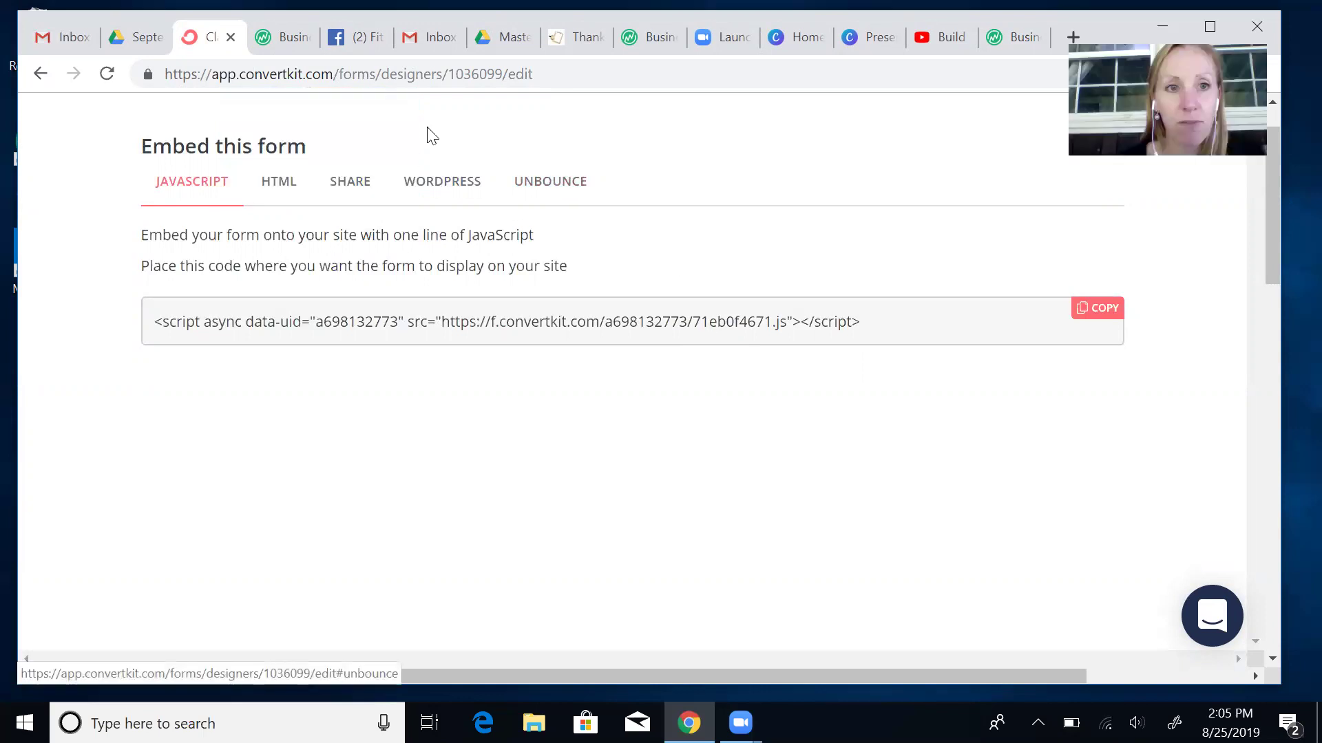
left_click(288, 188)
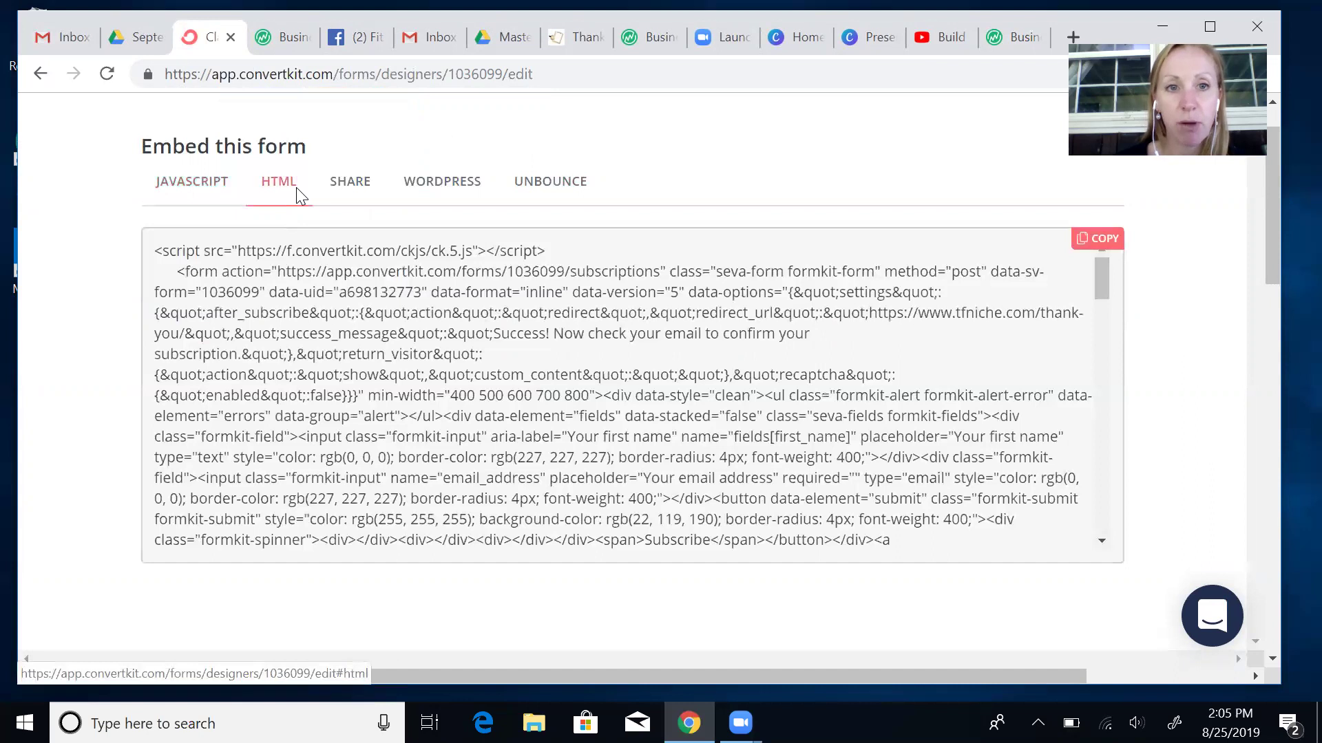
Display the WordPress embed option for the test form and highlight its shortcode.
left_click(432, 191)
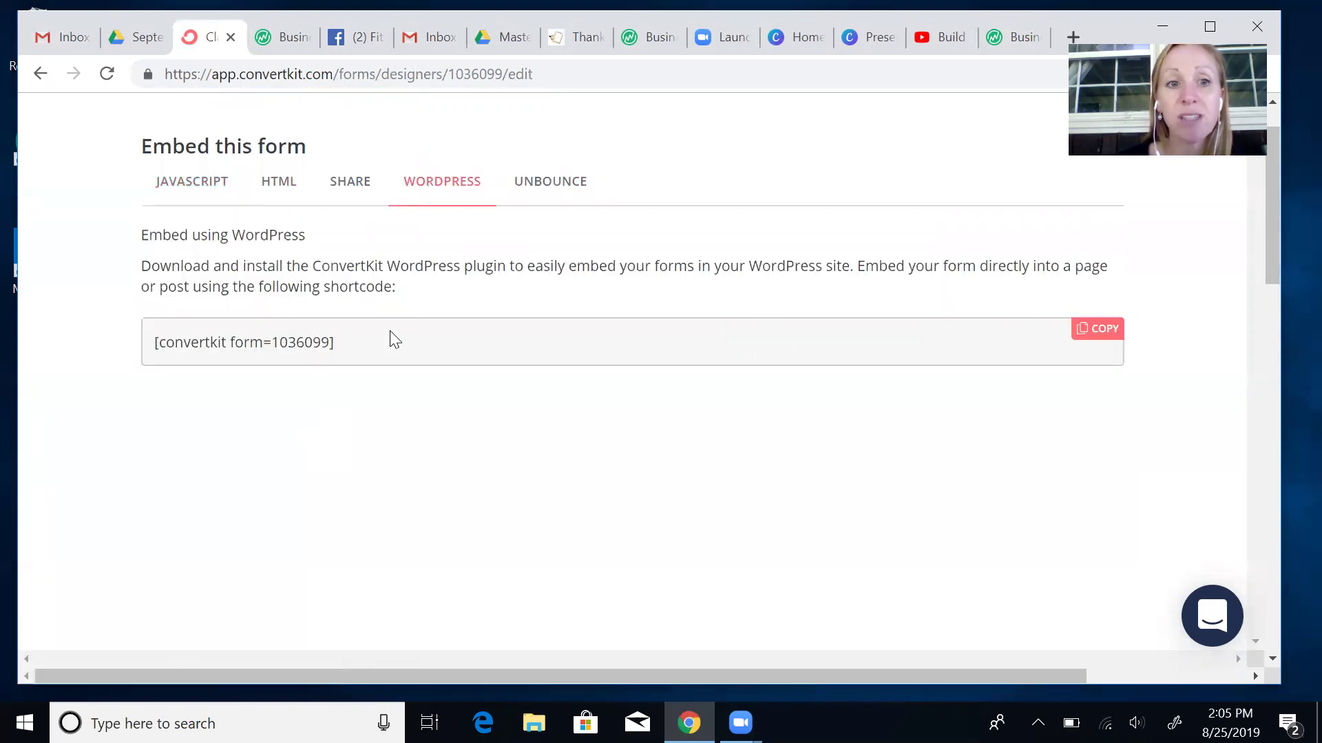
left_click_drag(356, 342, 165, 334)
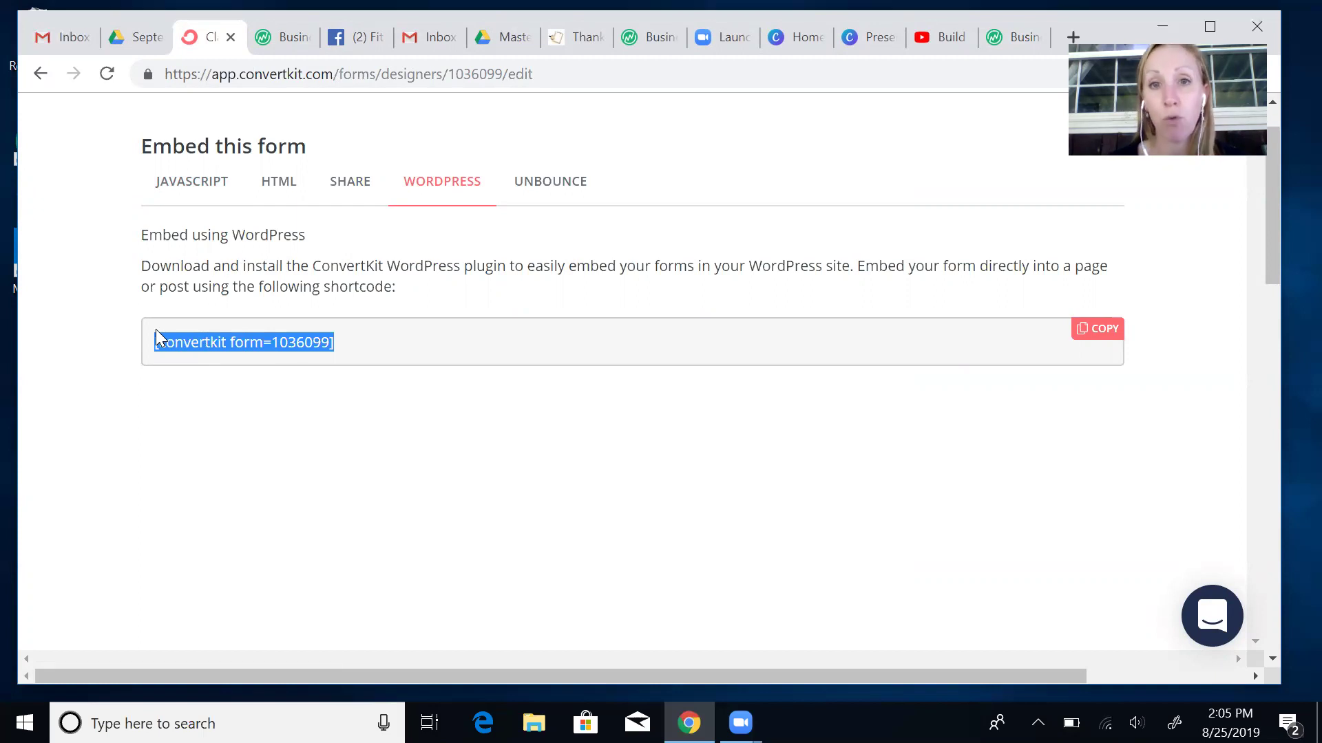
left_click(564, 333)
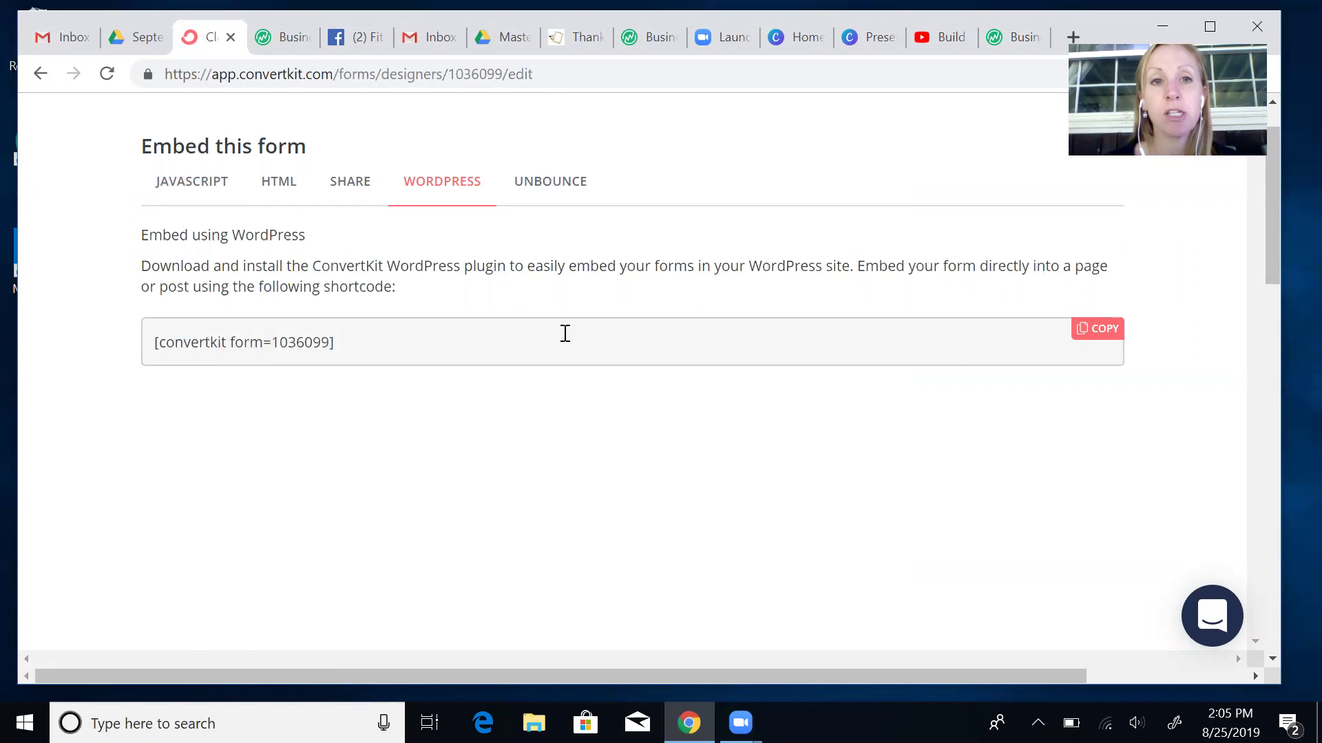
Review the website's thank-you page, the Business Growth Challenge Video 1 links and its teaser page, and return to the ConvertKit form.
left_click(574, 37)
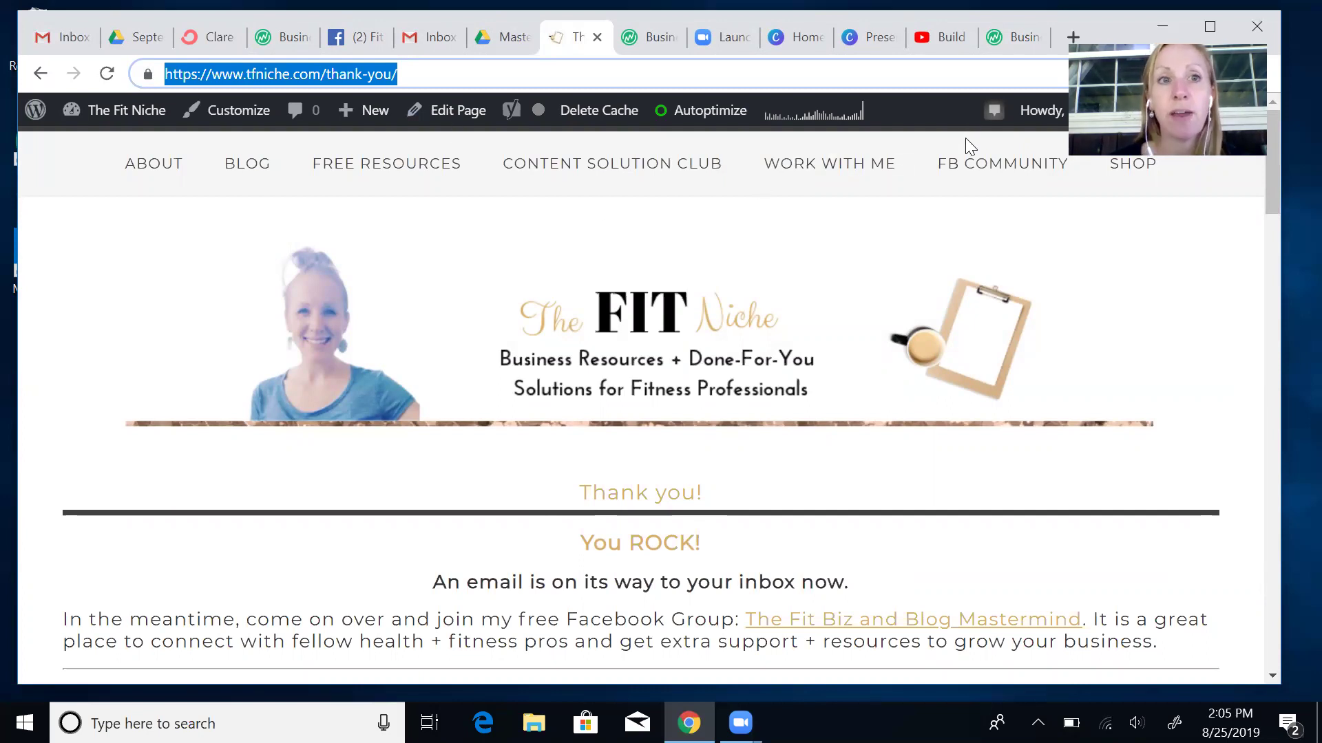
left_click(296, 44)
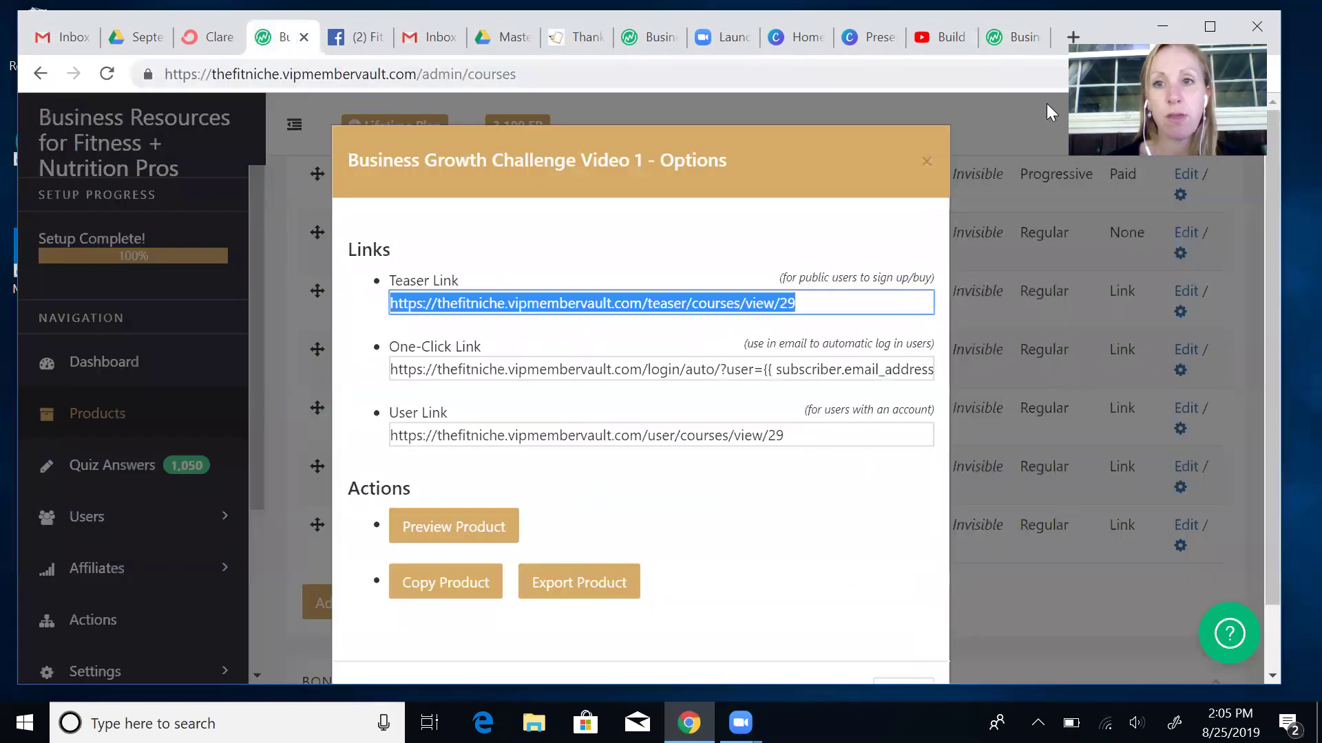
left_click(1014, 44)
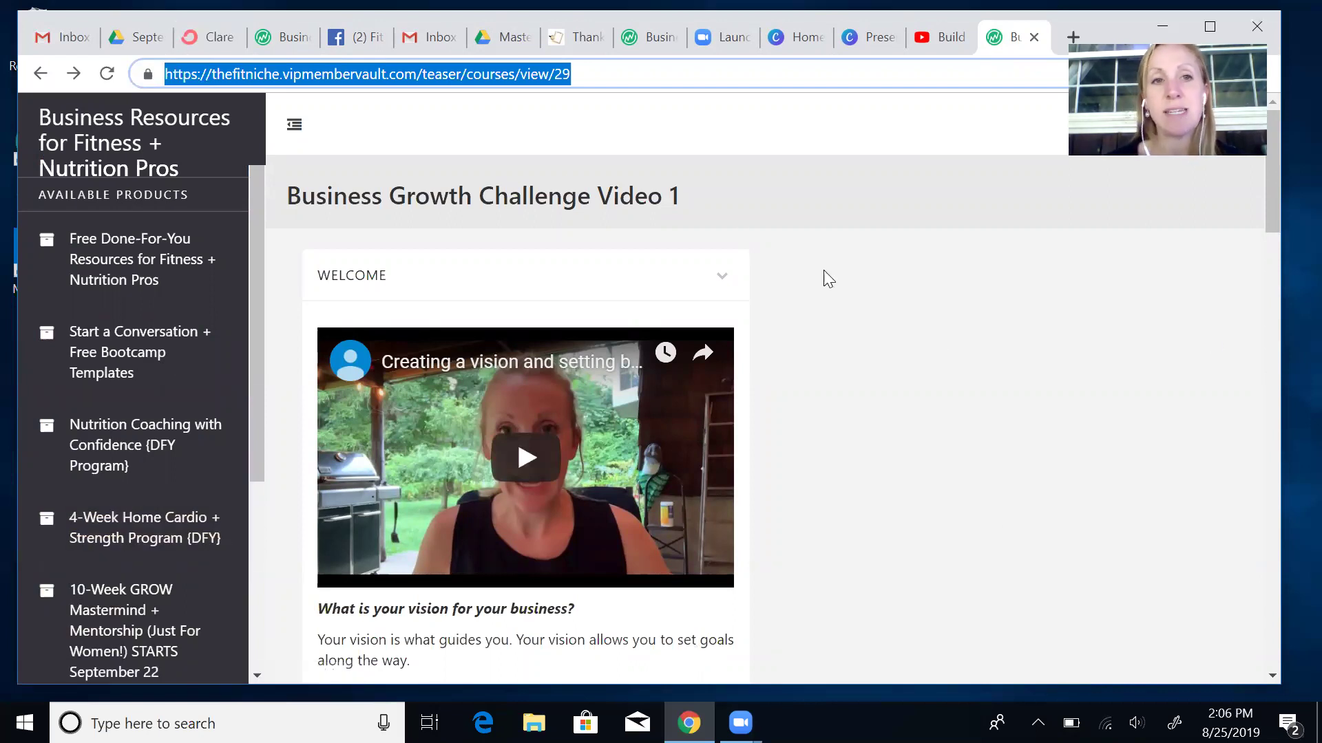
left_click(220, 43)
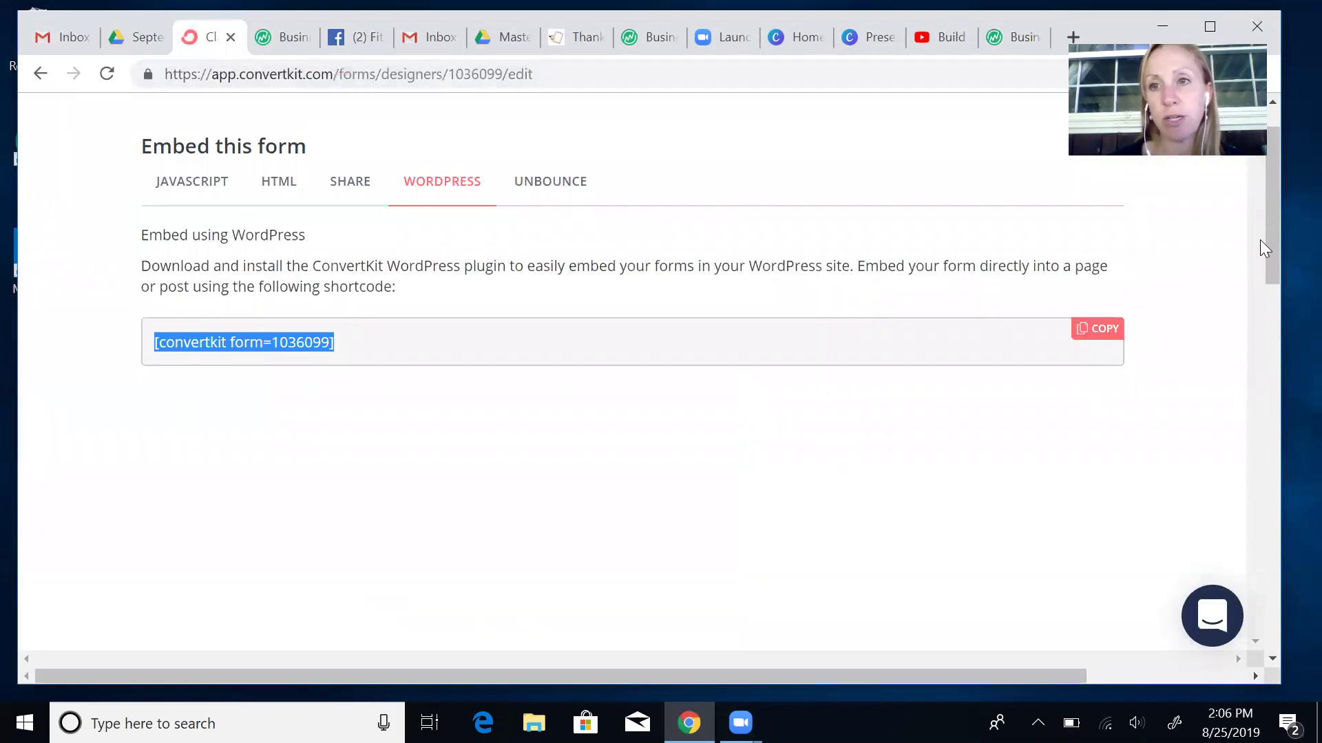
Close the embed options and save the test form.
left_click(1214, 129)
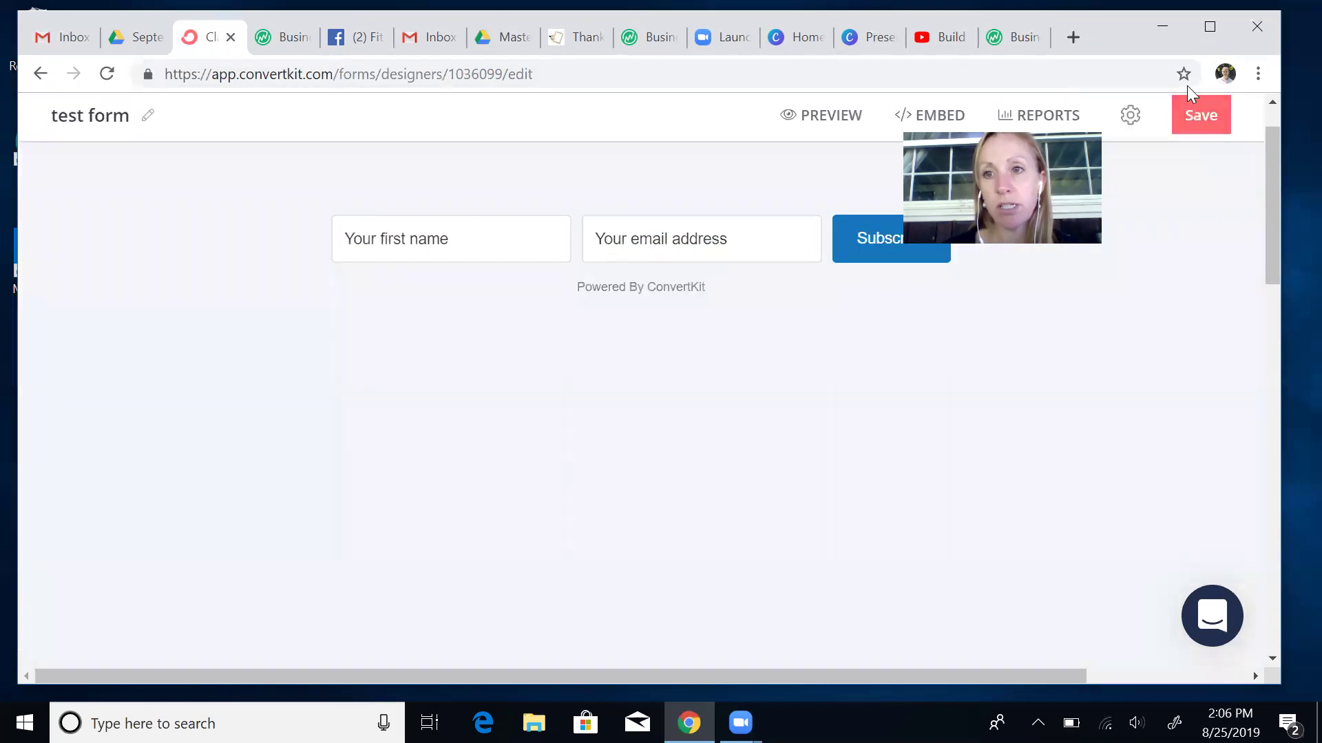
left_click(1194, 127)
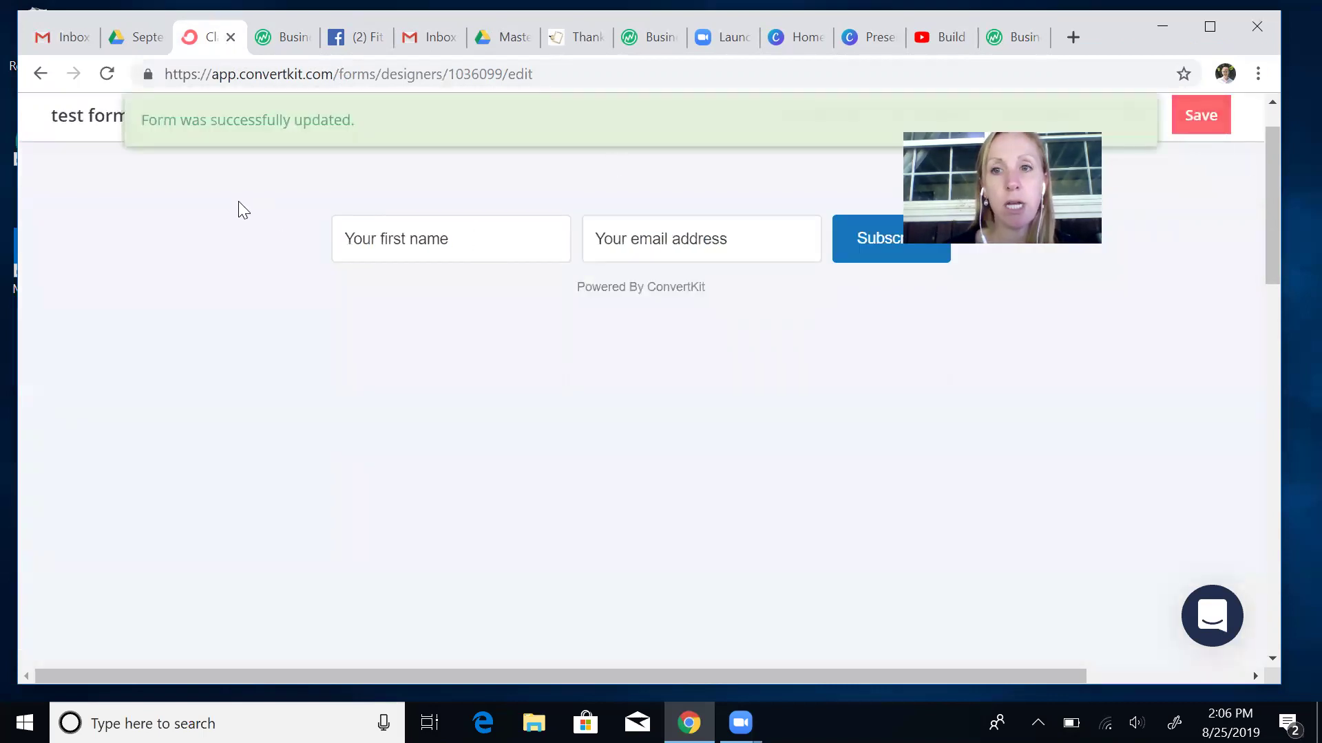
left_click_drag(1272, 160, 1272, 139)
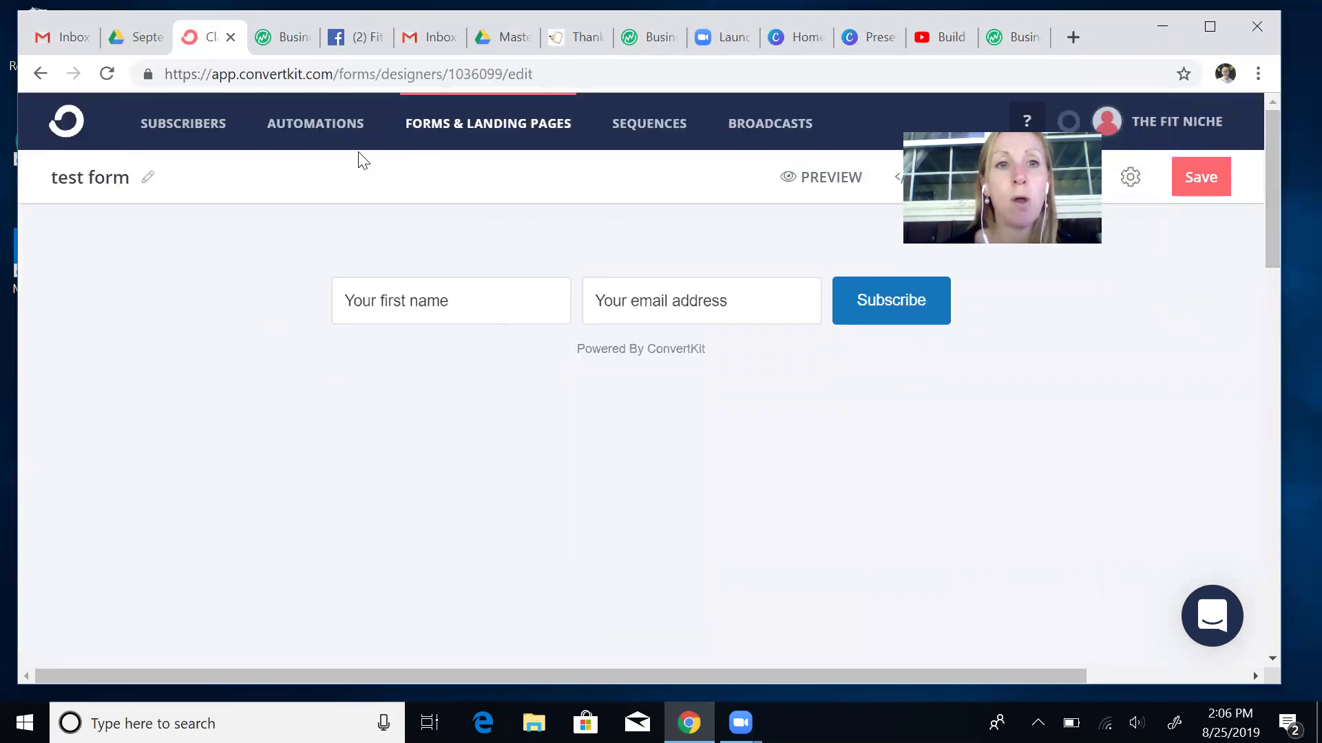
Open the Intro Sequence 2019 email sequence and check its first email's publishing status options and send timing settings.
left_click(650, 127)
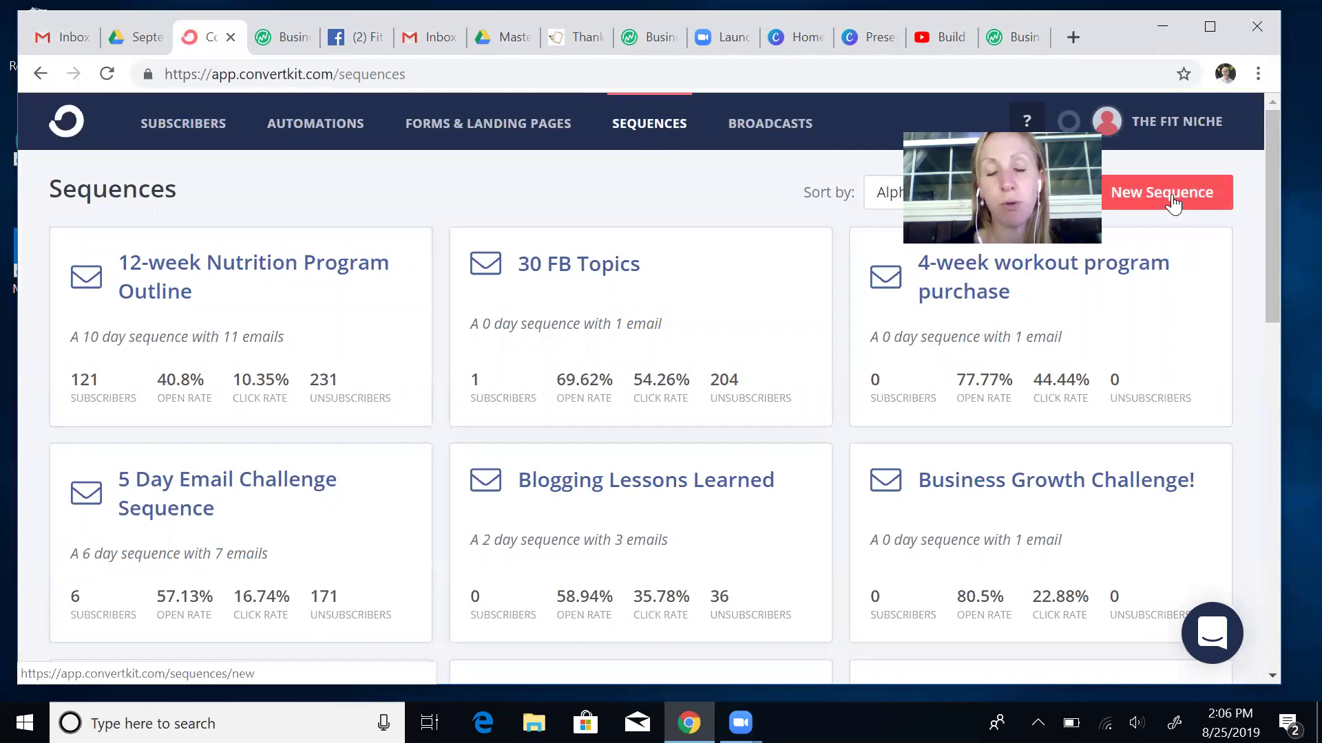
left_click_drag(1272, 169, 1272, 356)
left_click(964, 406)
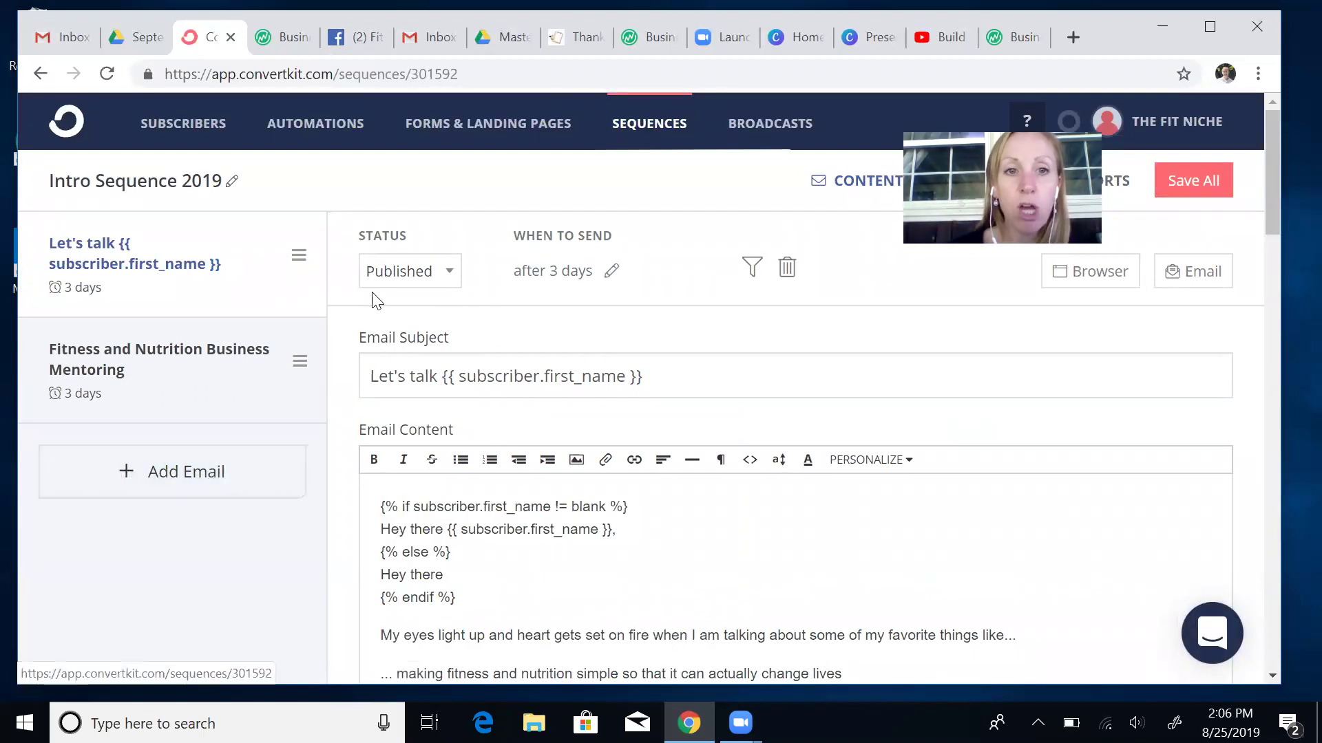
left_click(436, 285)
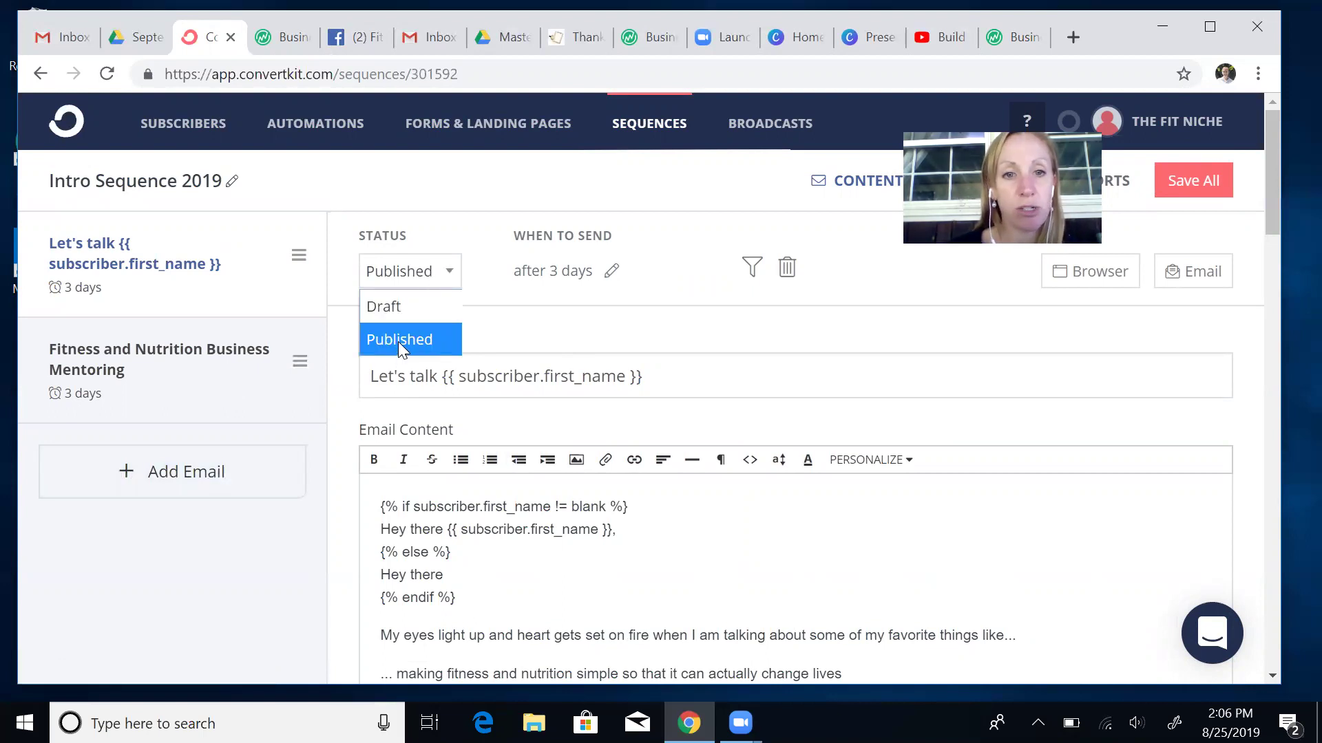
left_click(634, 324)
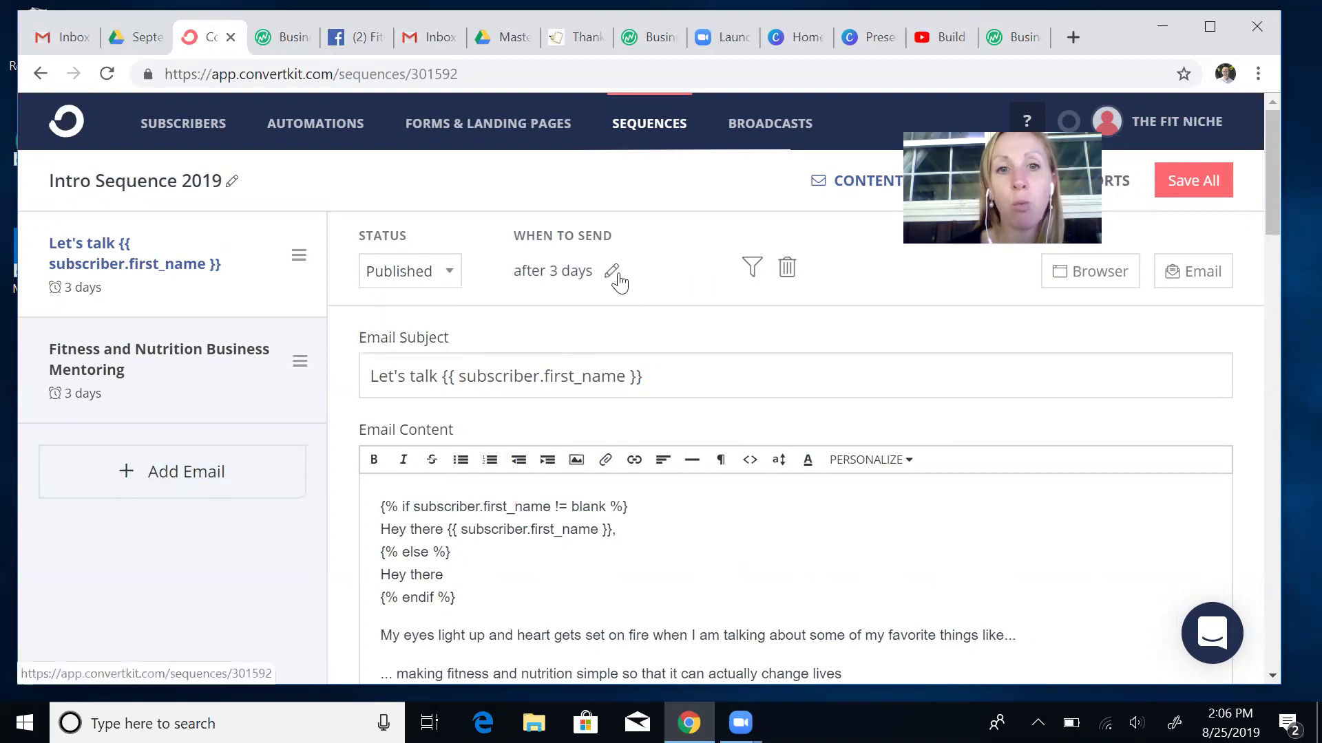
left_click(612, 273)
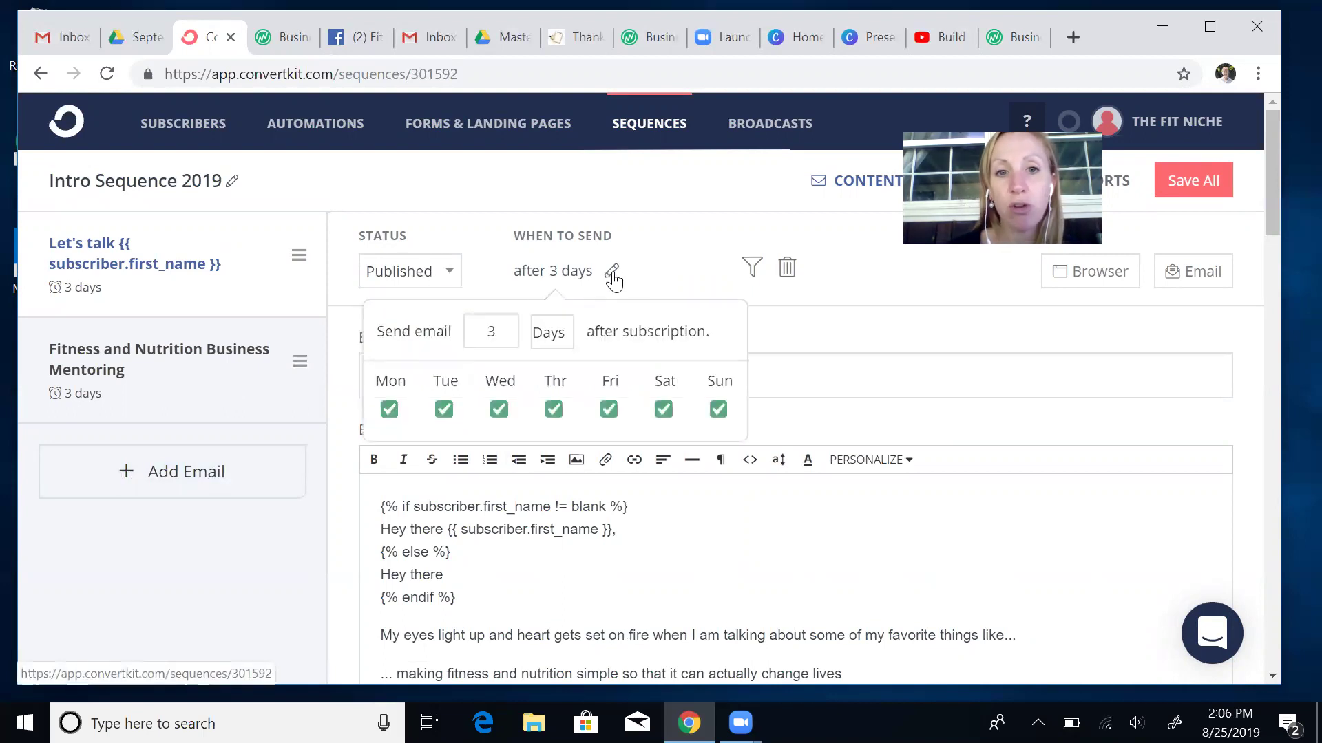
left_click(839, 359)
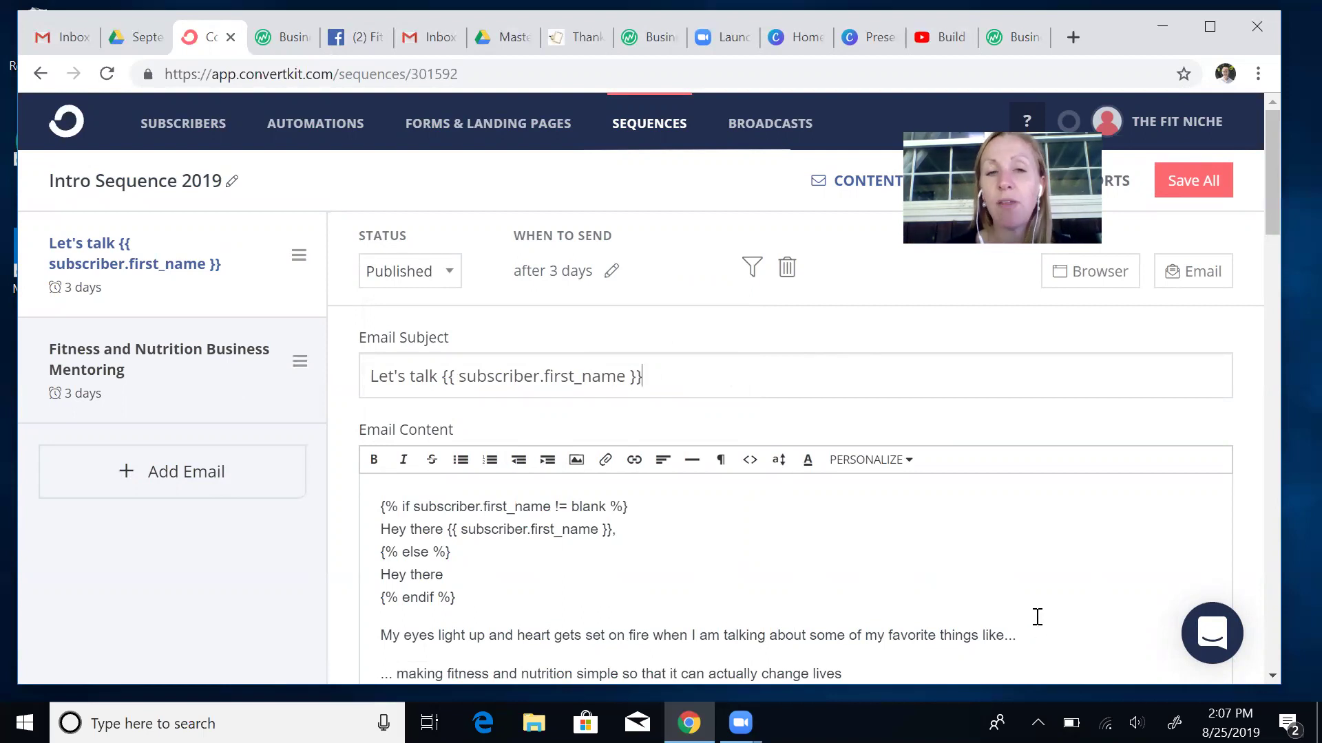
Open the 5 Day Email Challenge automation and examine its flow from the form and landing page to the email sequence.
left_click(329, 128)
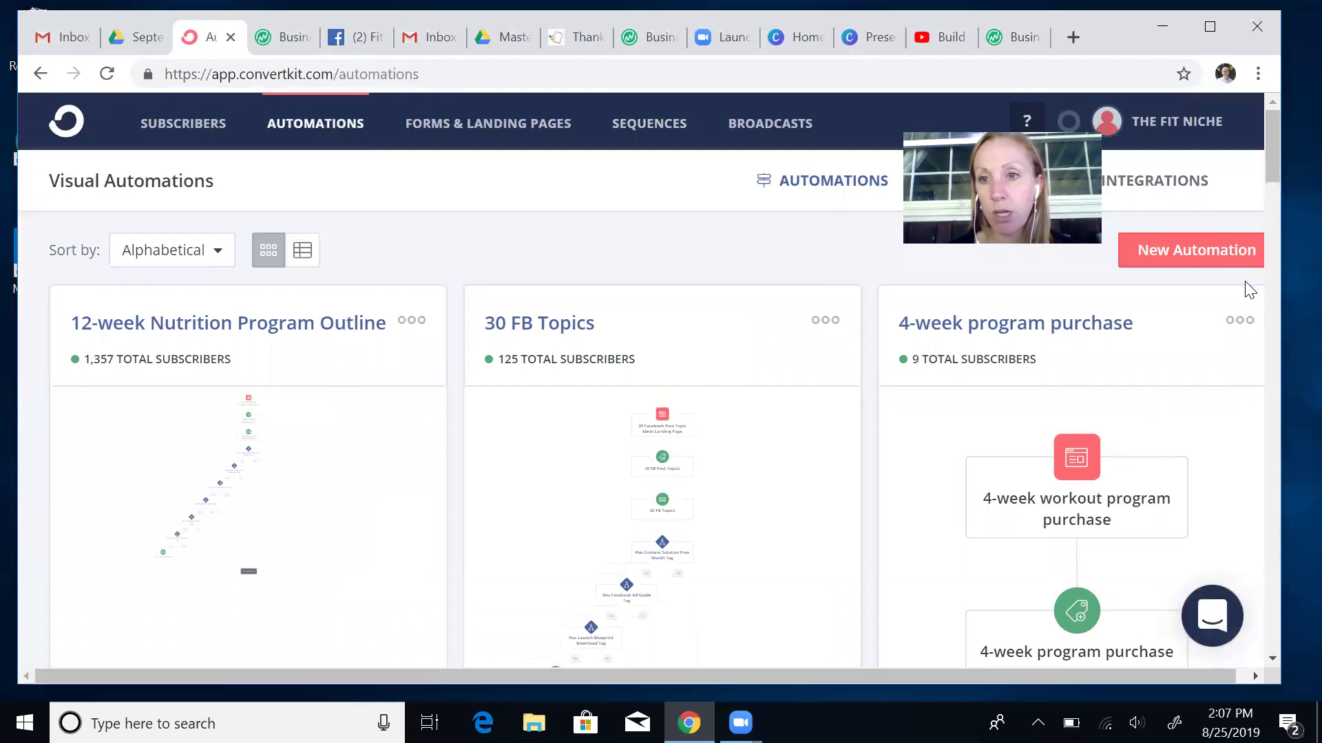
left_click_drag(1274, 157, 1270, 238)
left_click(211, 289)
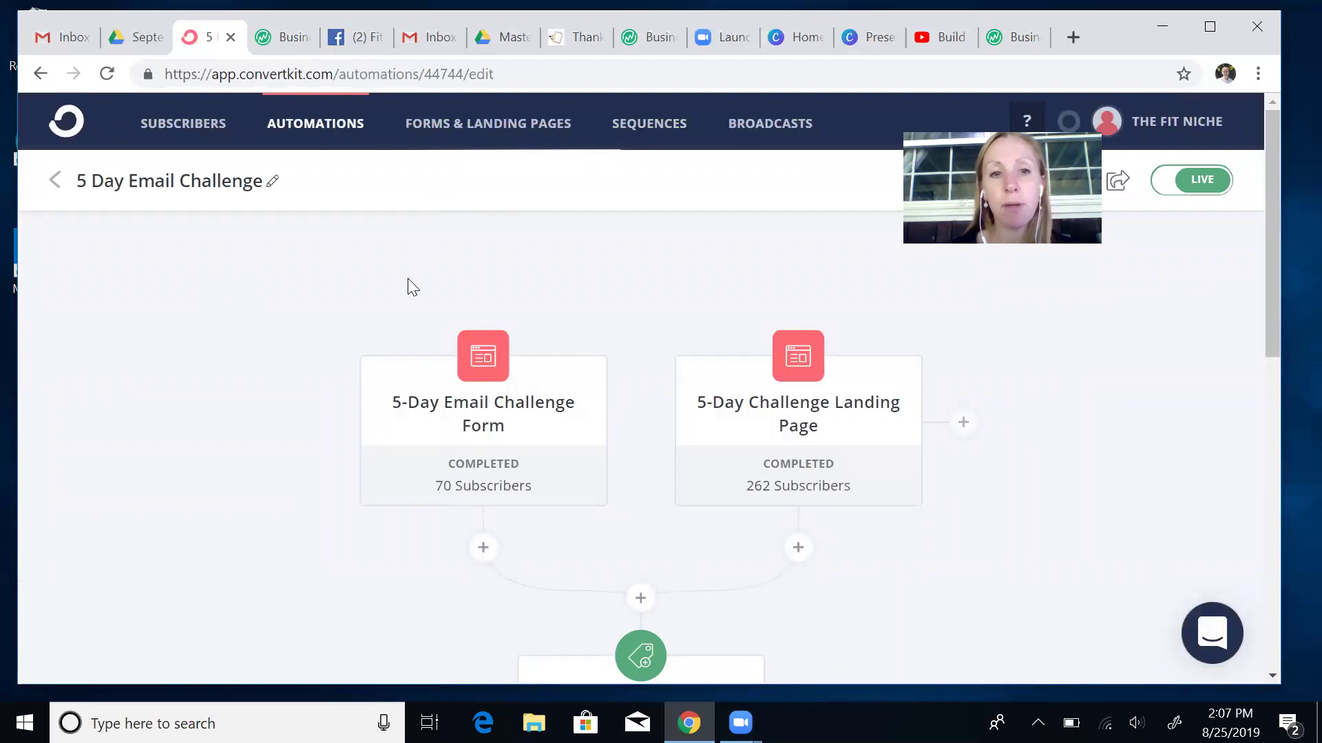
mouse_move(786, 363)
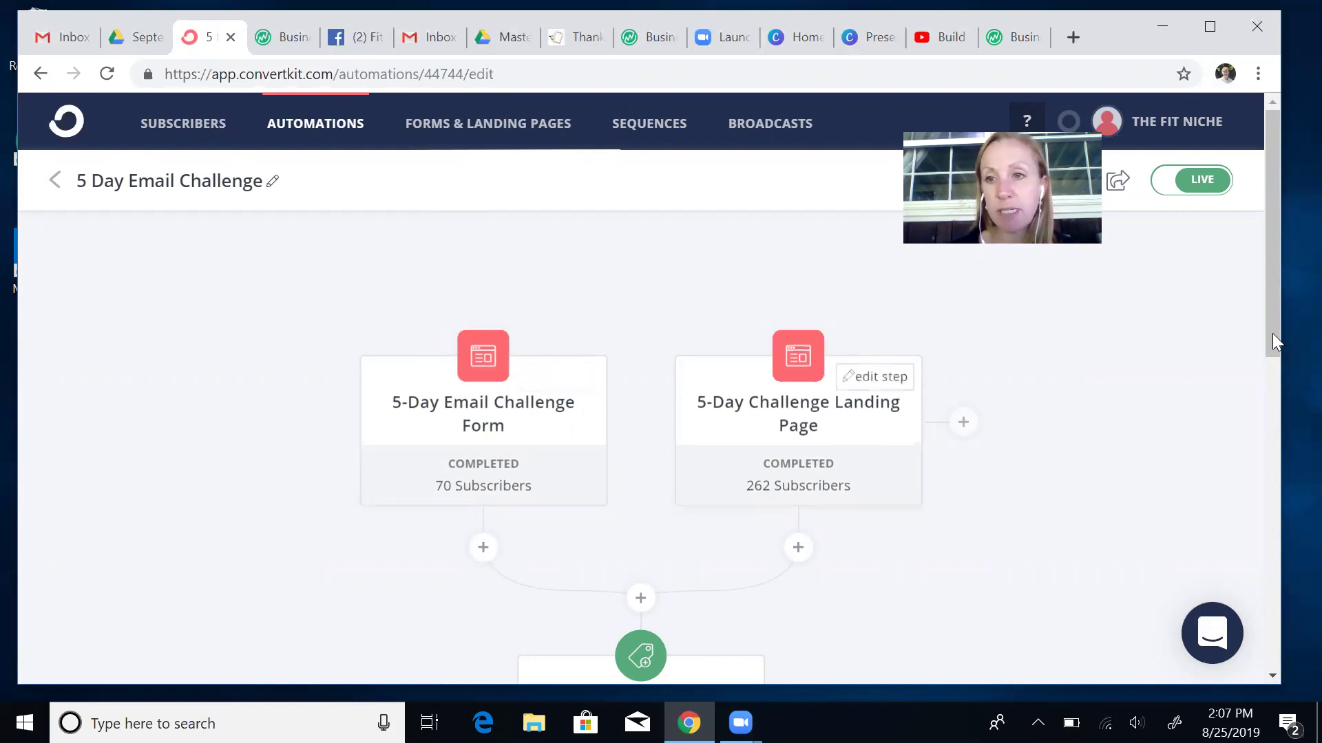
left_click_drag(1262, 270, 1272, 369)
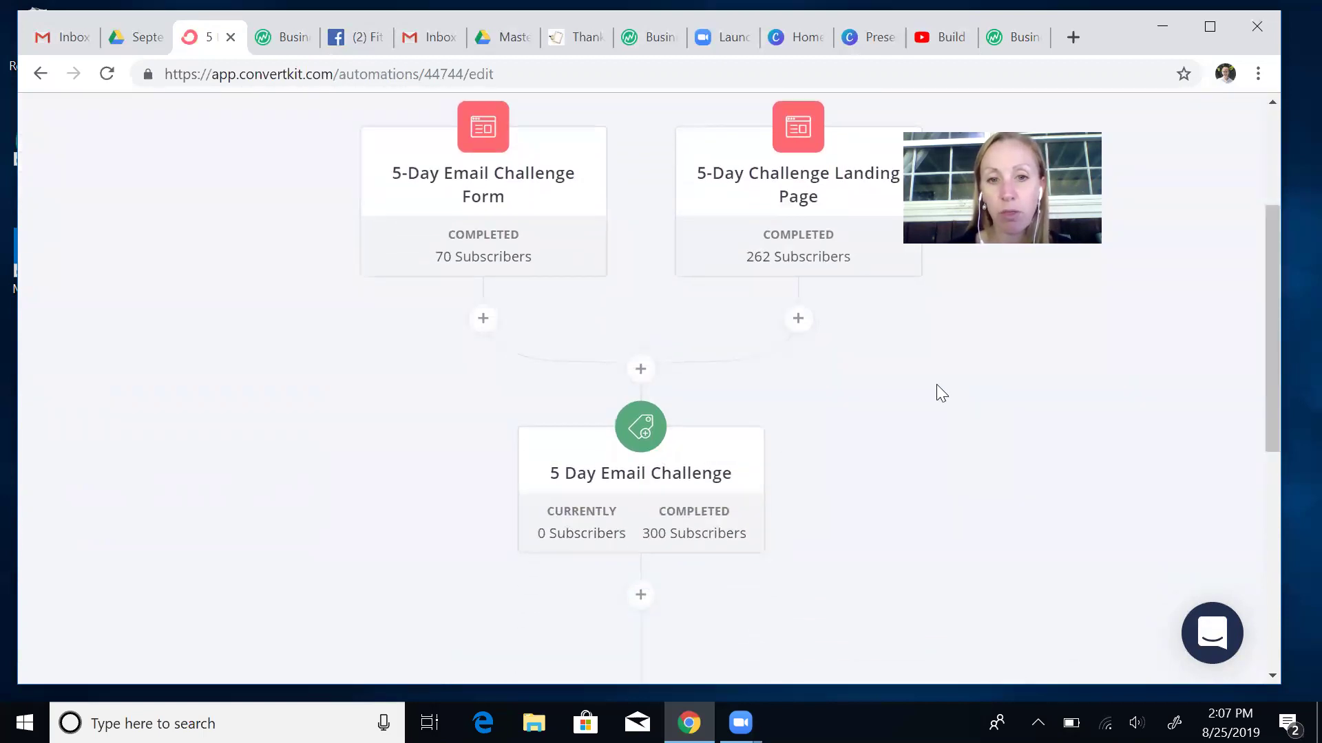
left_click_drag(1273, 256, 1170, 409)
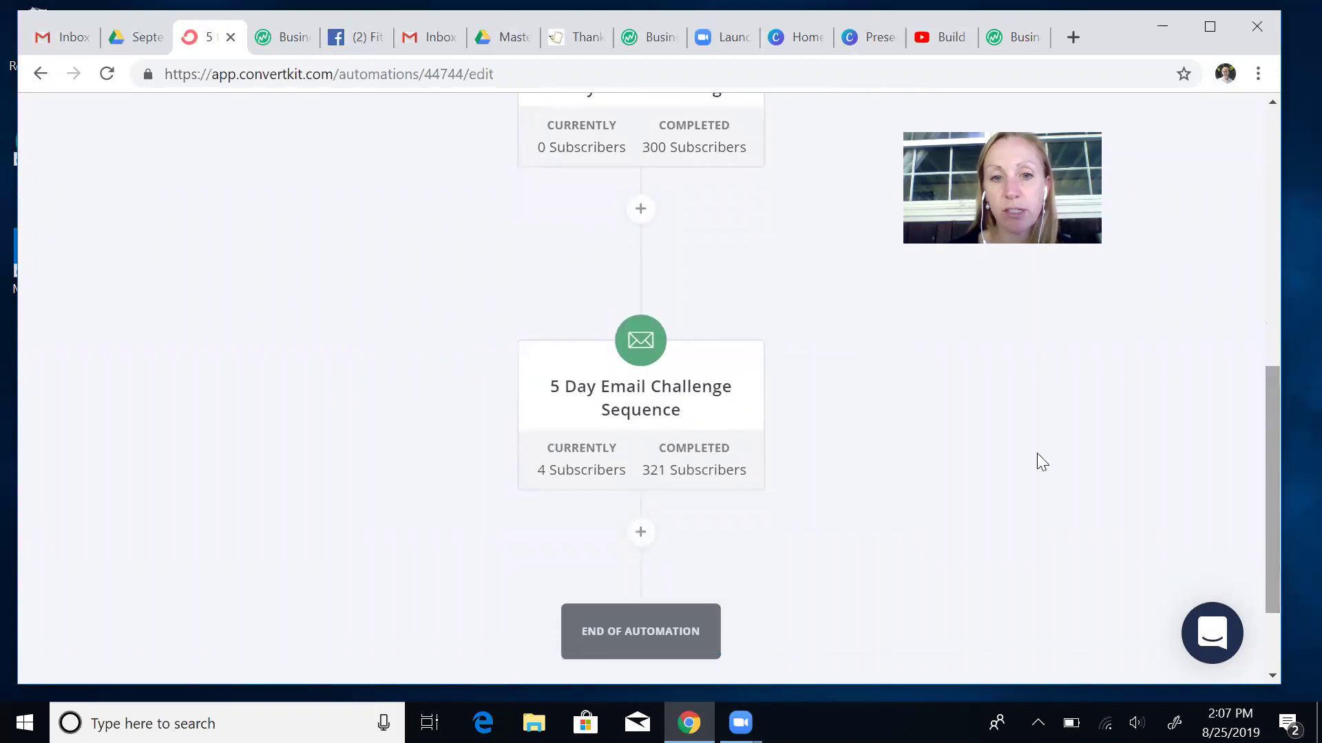
Check which actions can be added after the 5 Day Email Challenge Sequence, dismiss them, and return to the automation's start.
left_click(640, 534)
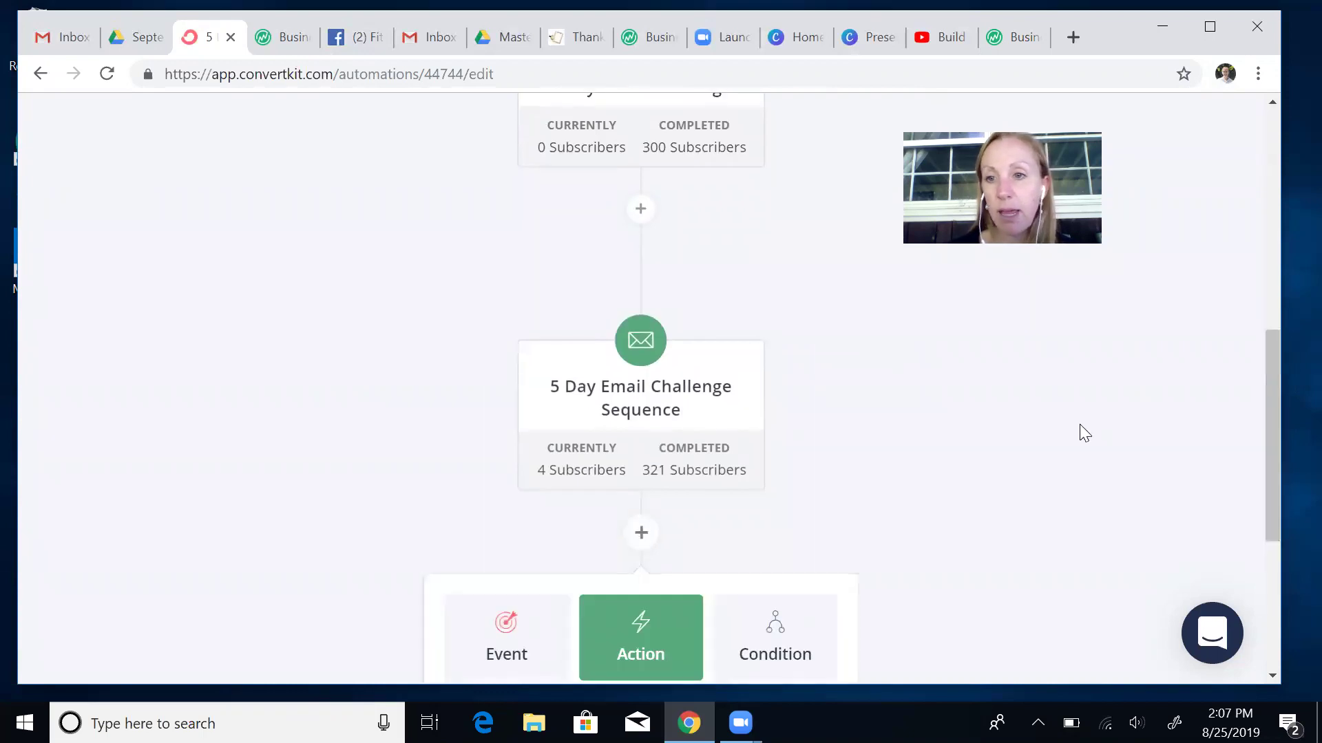
left_click_drag(1276, 360, 1271, 489)
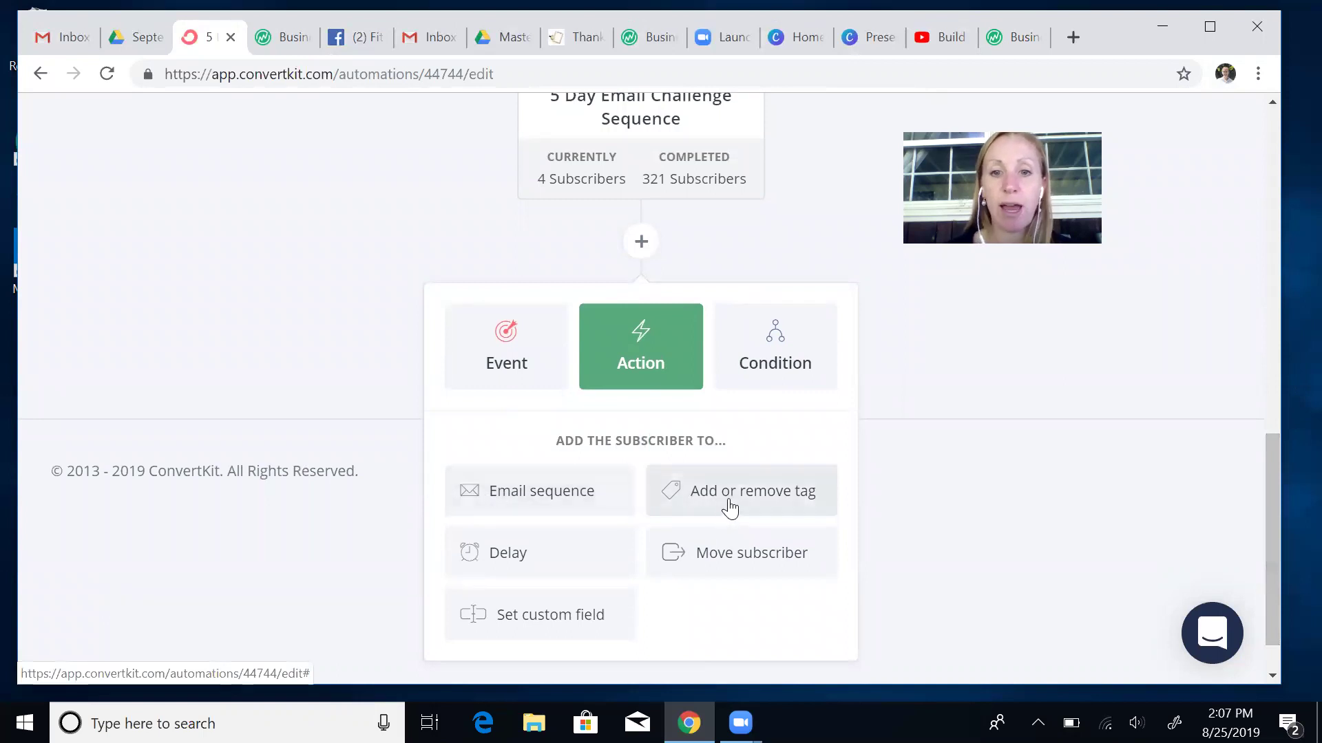
left_click(1028, 361)
left_click_drag(1270, 508, 1254, 314)
scroll(1257, 357, "down", 3)
scroll(1259, 385, "up", 3)
scroll(1245, 329, "up", 4)
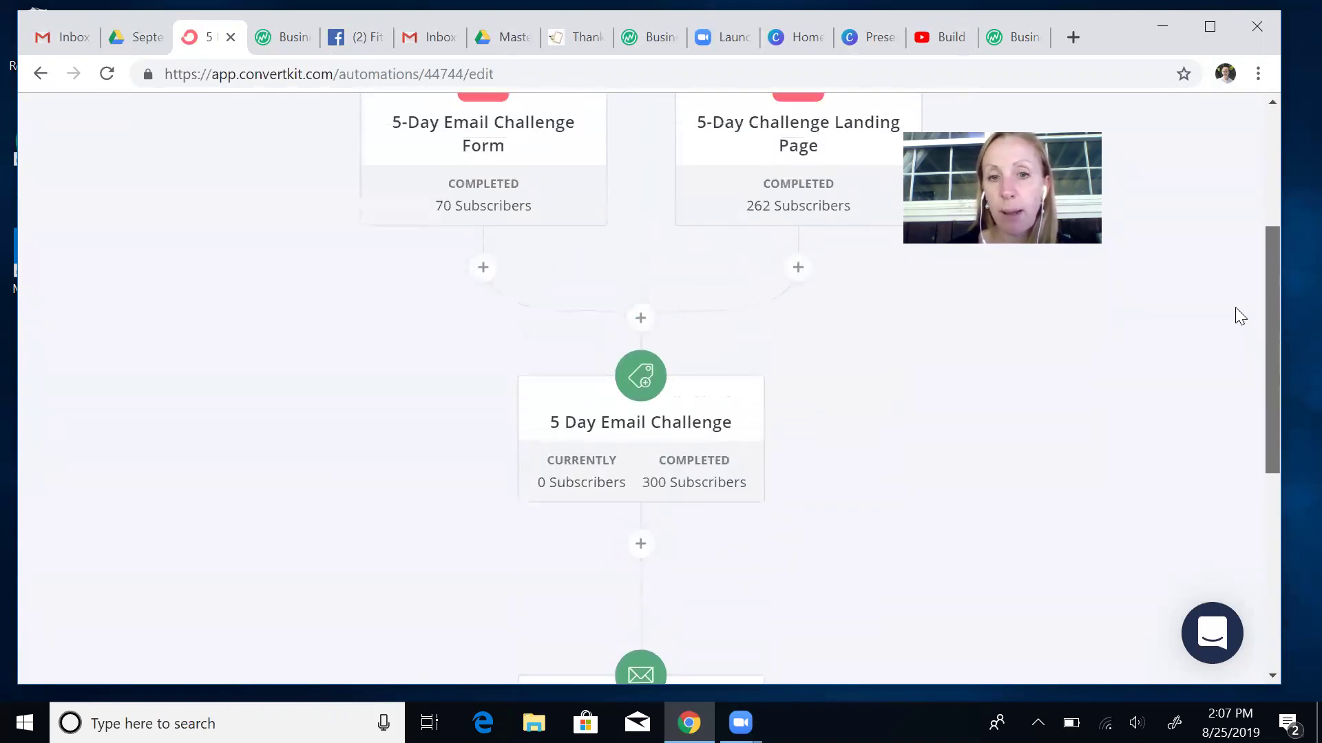
scroll(1224, 205, "up", 1)
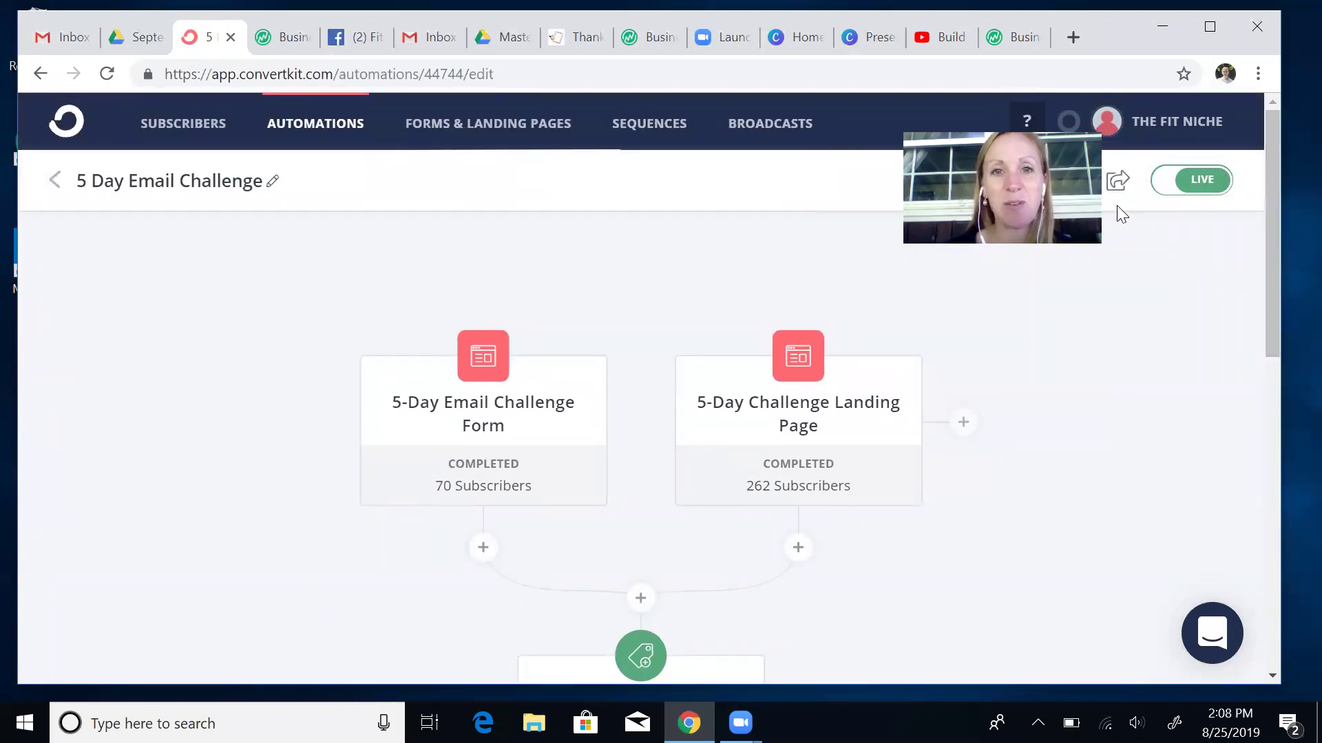
View the net new subscribers chart, and request to end the Zoom meeting.
left_click(213, 126)
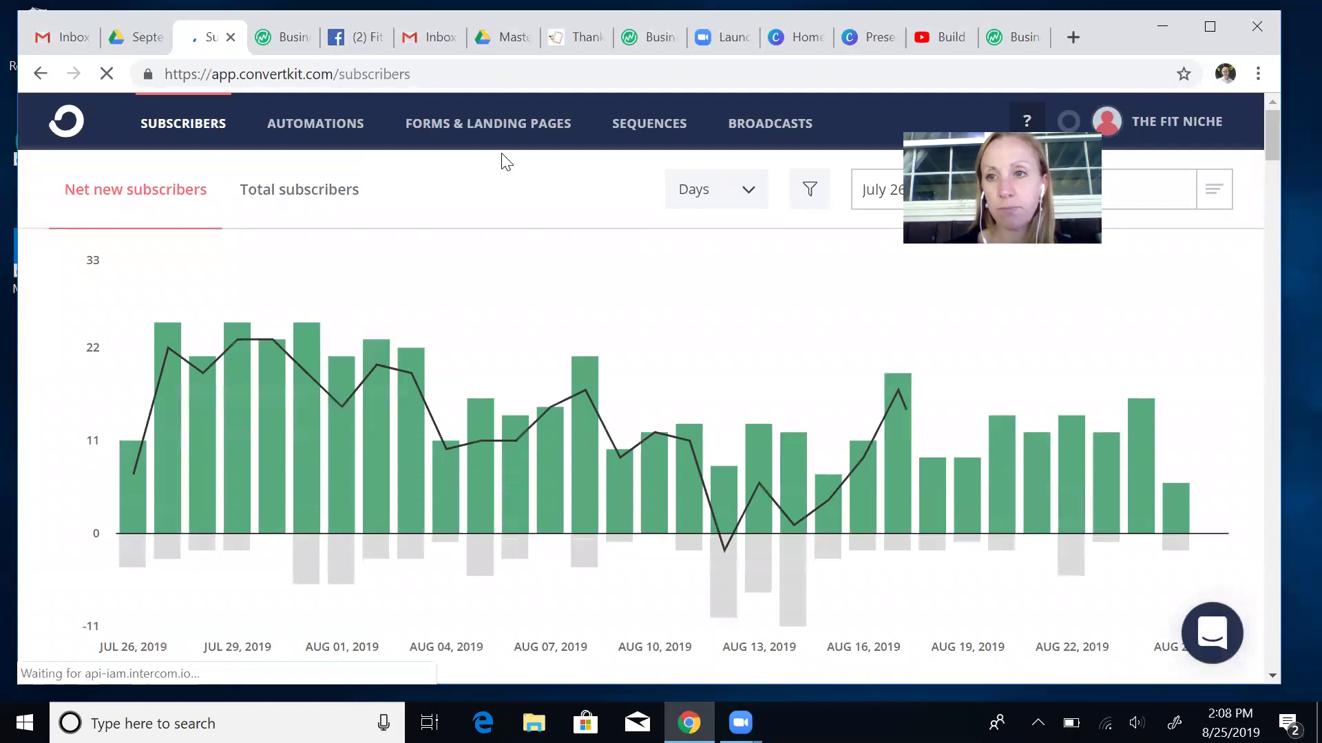
mouse_move(1272, 125)
left_mouse_down()
mouse_move(1276, 160)
mouse_move(1265, 109)
left_mouse_up()
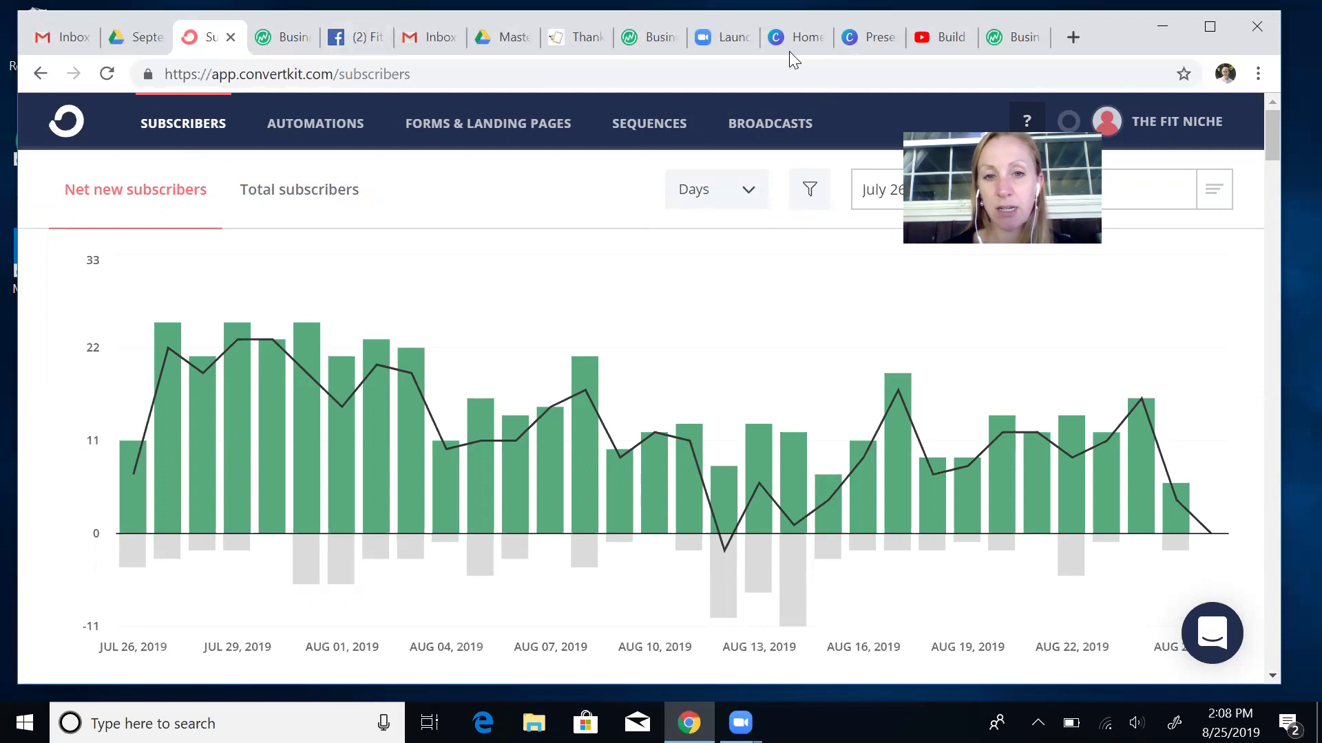
key("alt+q")
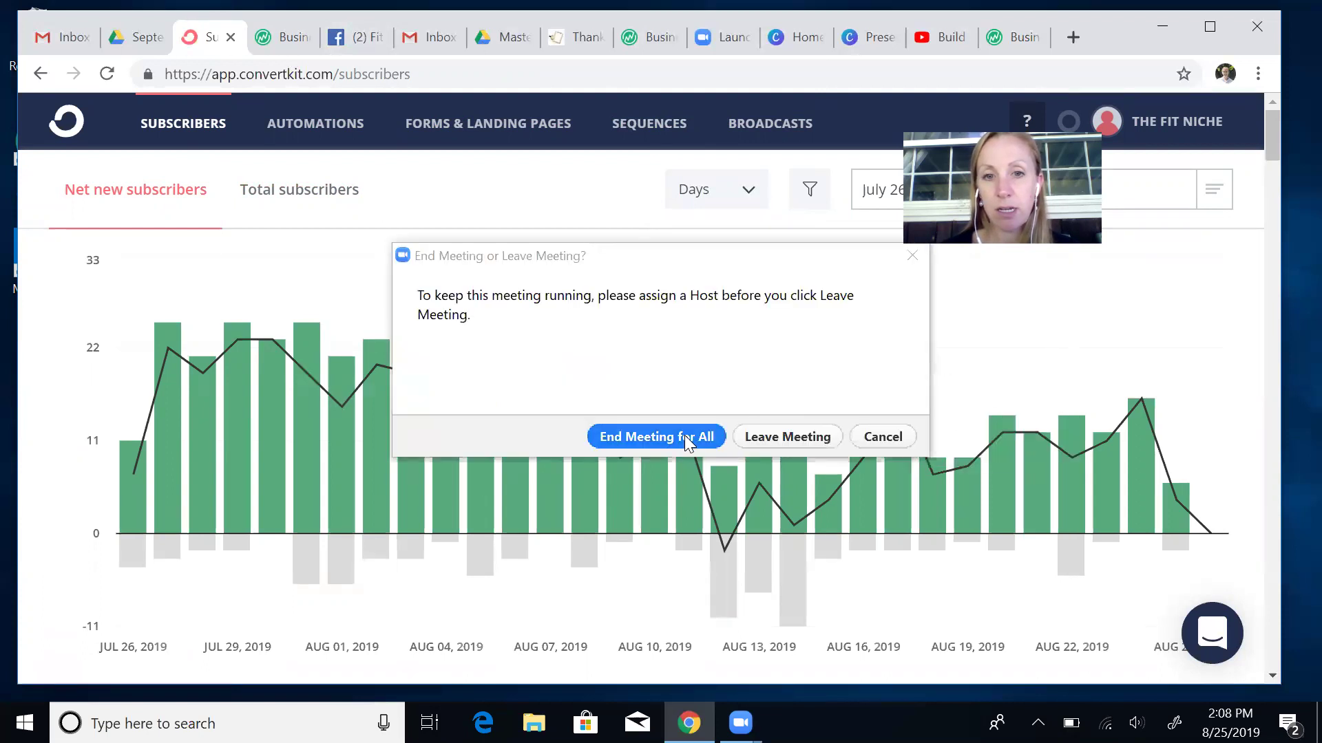